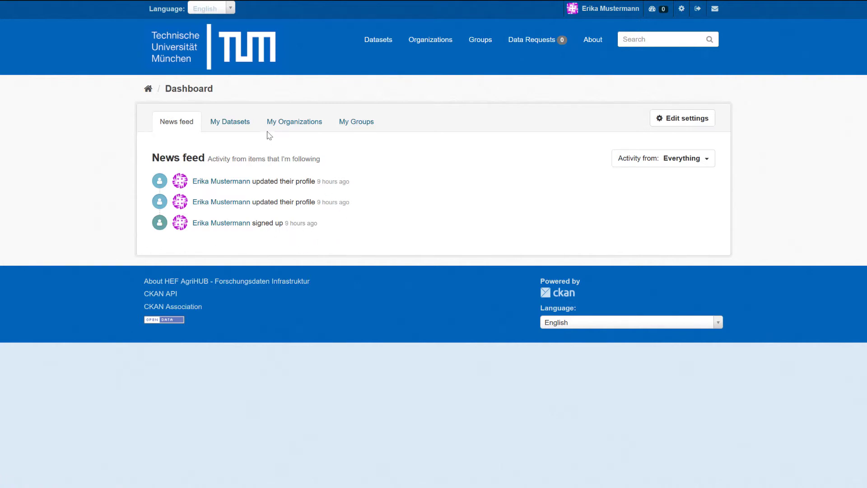
- Look through My Datasets, My Organizations and My Groups, ending back on the empty My Datasets list
click(238, 126)
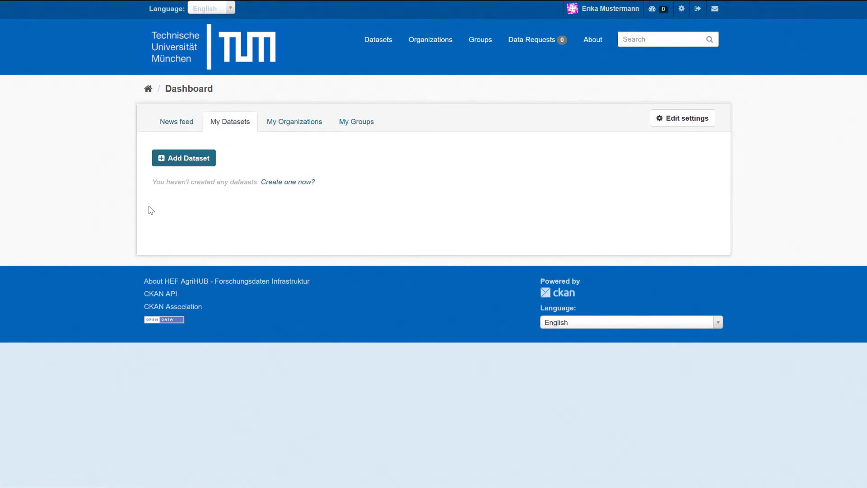
click(306, 127)
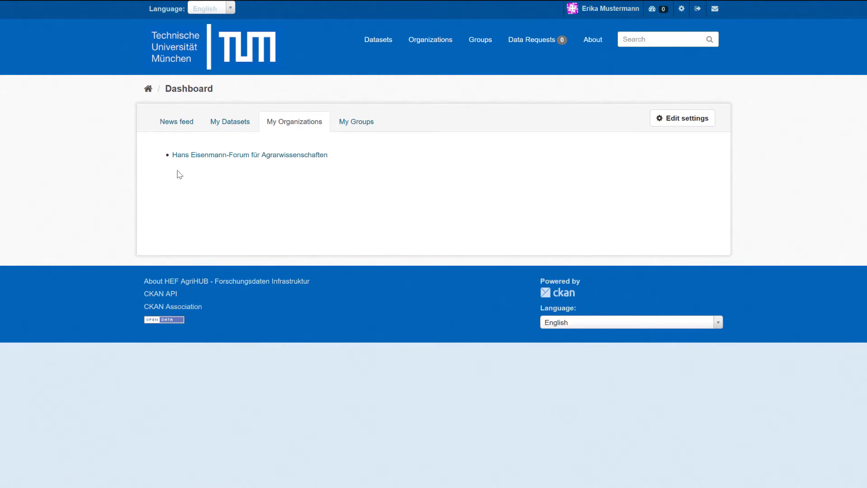
click(357, 126)
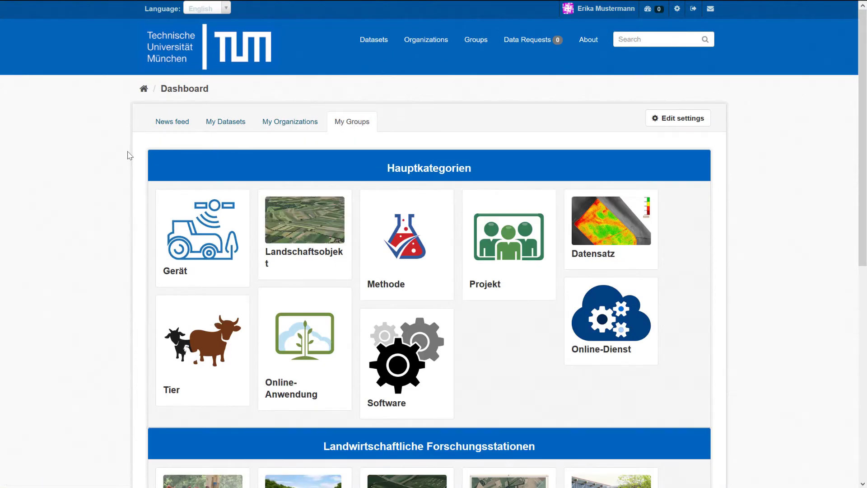
scroll(130, 155, down, 4)
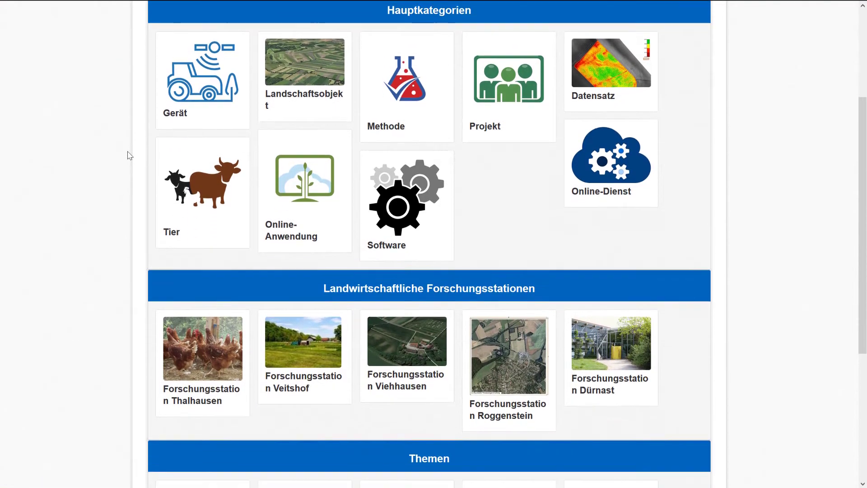
scroll(130, 156, down, 4)
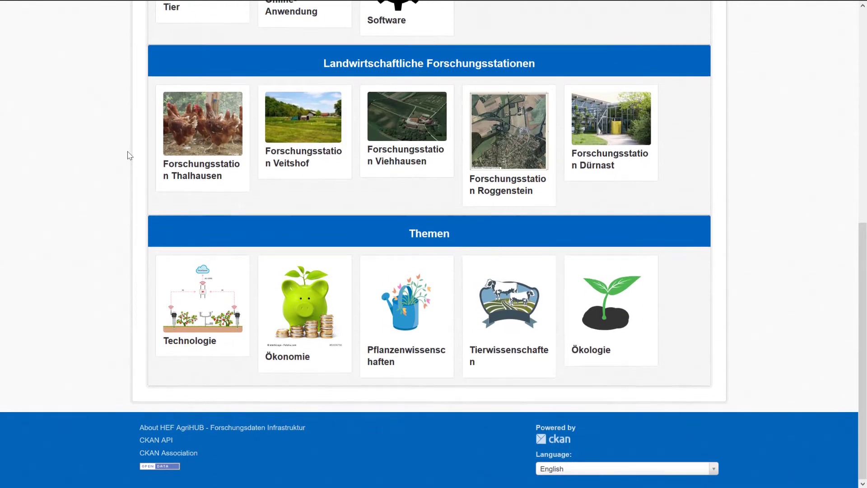
scroll(129, 156, up, 4)
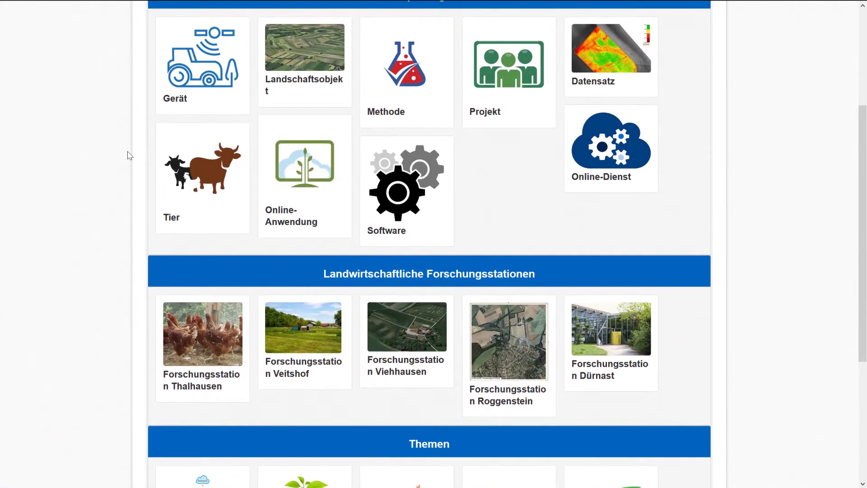
scroll(129, 156, up, 3)
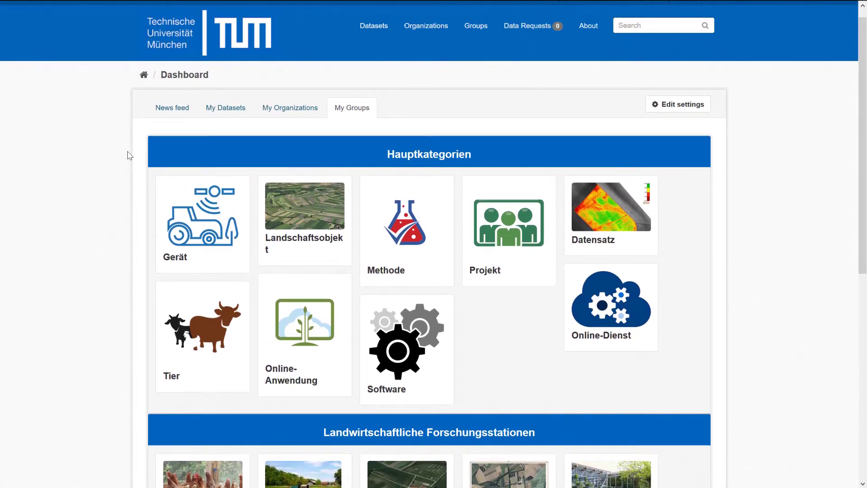
scroll(129, 156, up, 1)
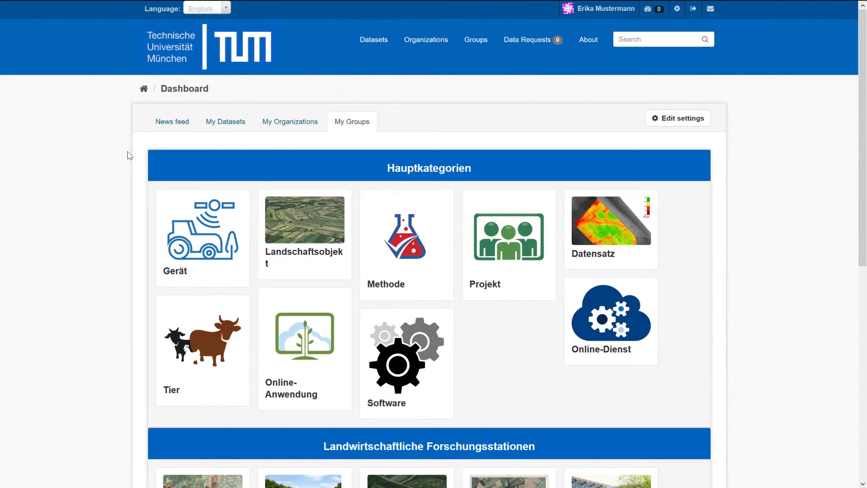
click(229, 126)
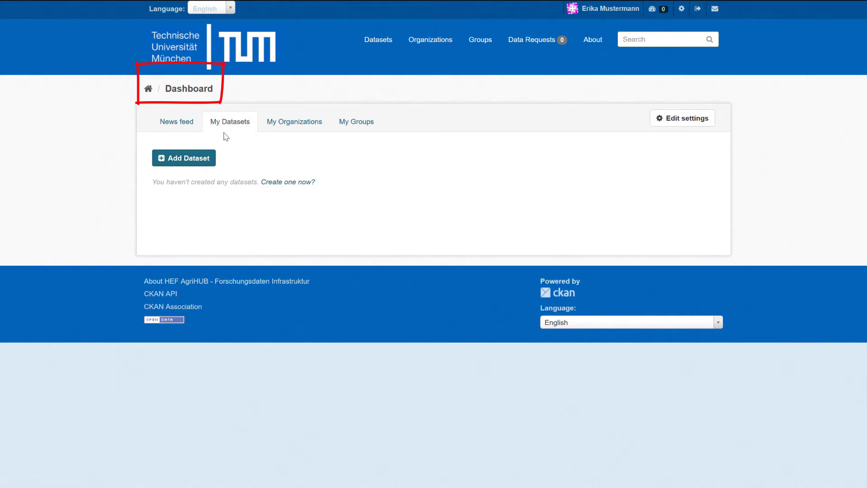
- Go through the Hans Eisenmann-Forum organization to the dataset list and start a new dataset
click(308, 130)
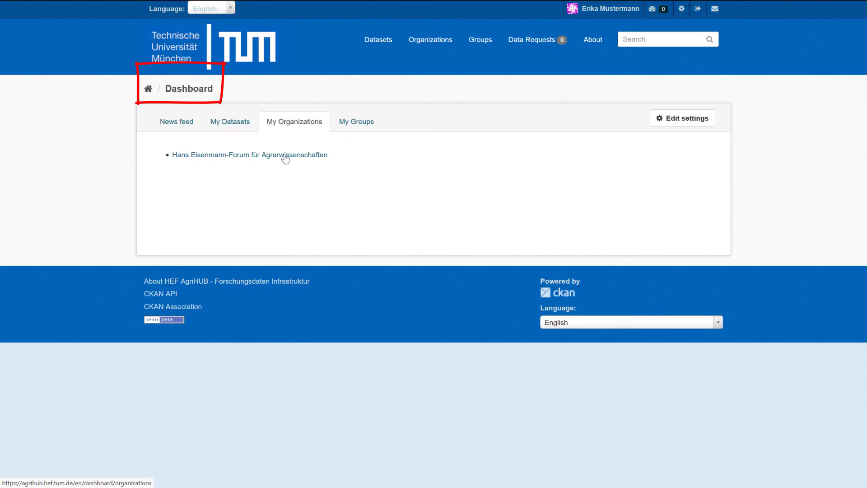
click(284, 155)
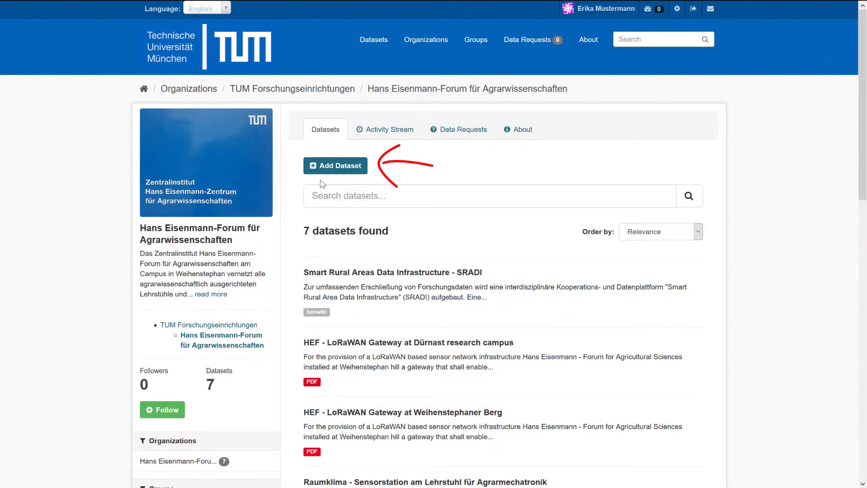
click(370, 45)
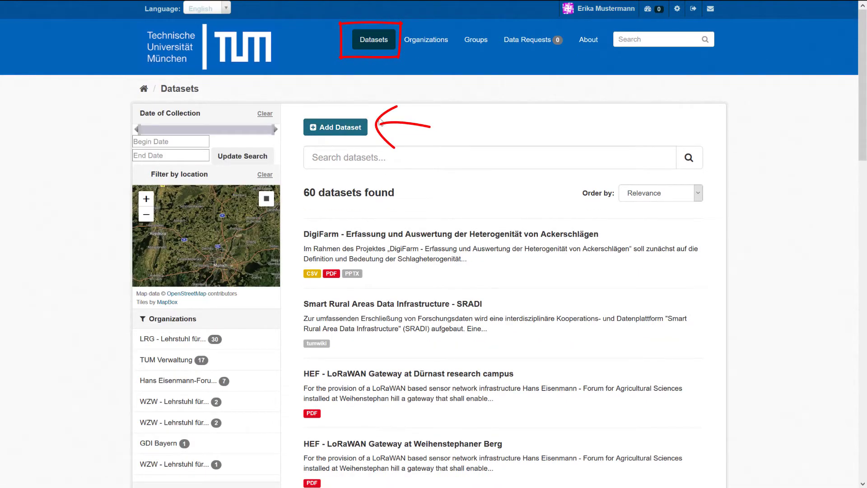
click(321, 132)
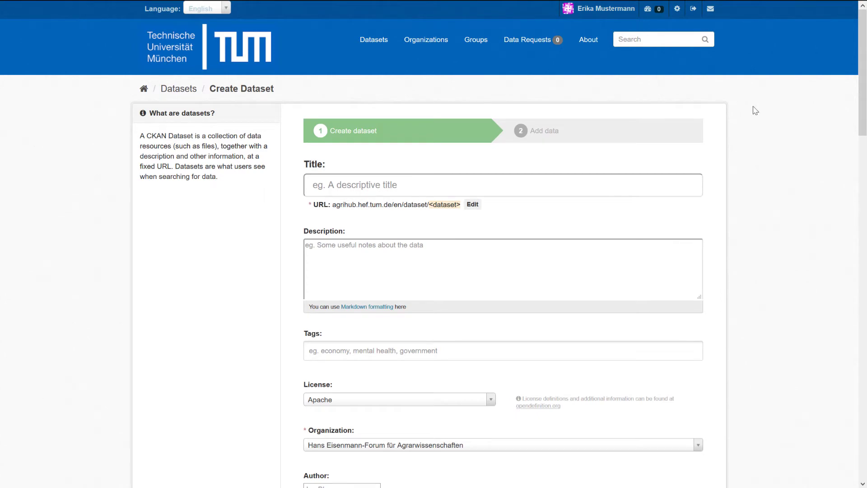
- Scroll the blank Create Dataset form down to Next: Add Data and back, reaching DigiFarm's metadata editor
scroll(756, 110, down, 7)
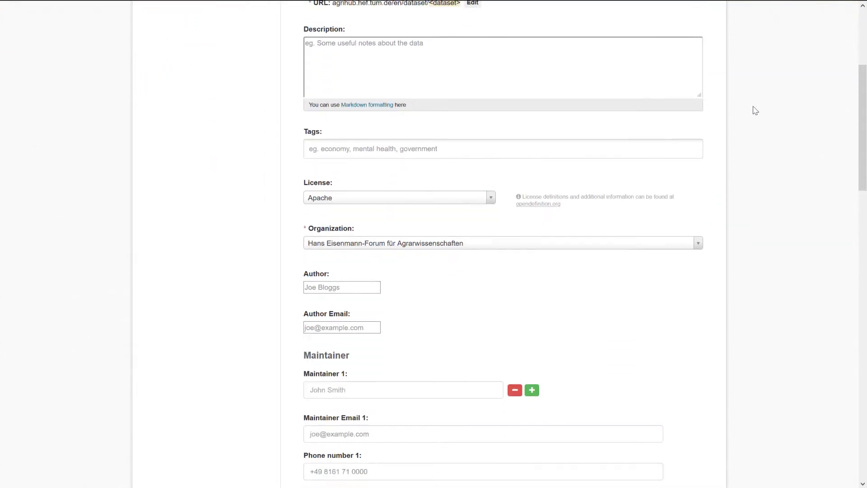
scroll(756, 110, down, 2)
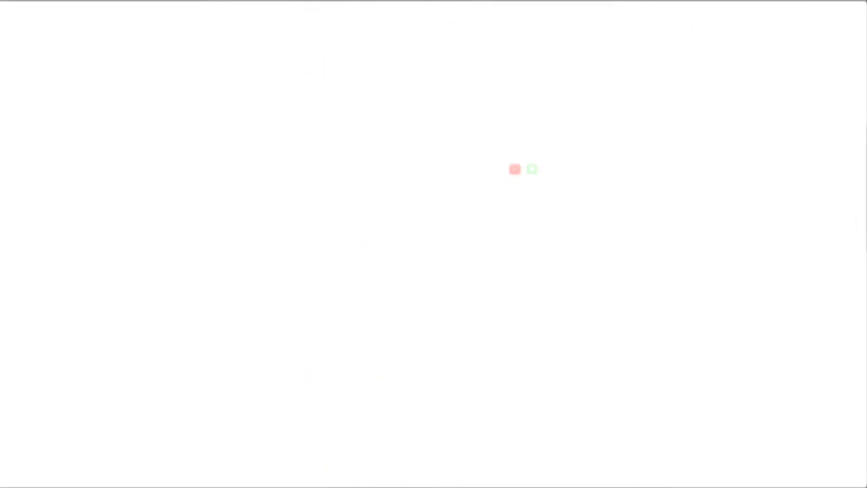
scroll(809, 354, down, 1)
scroll(812, 356, down, 6)
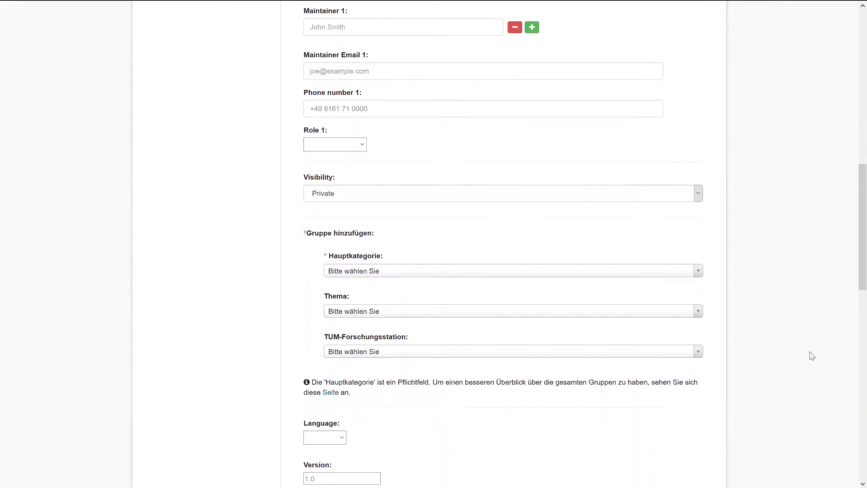
scroll(812, 356, down, 5)
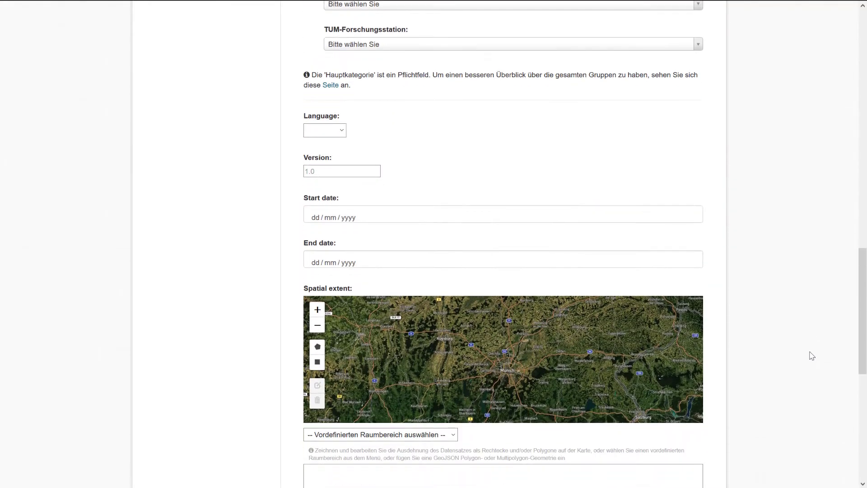
scroll(812, 355, down, 4)
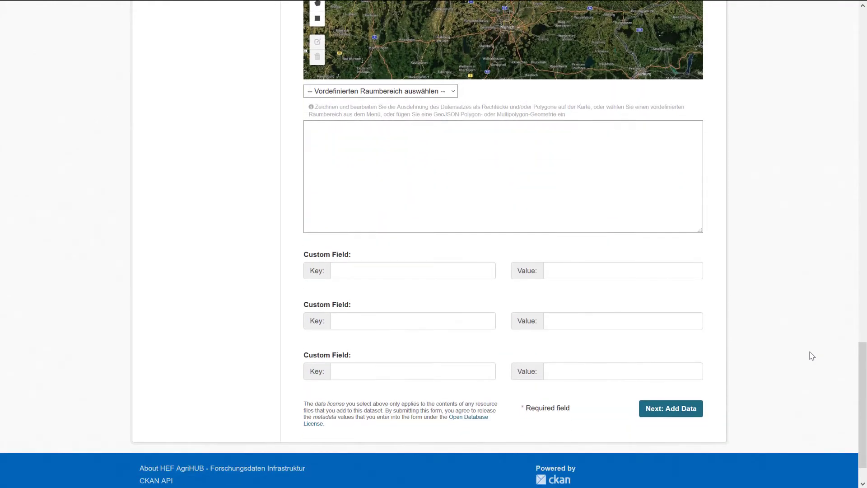
drag(860, 387, 836, 45)
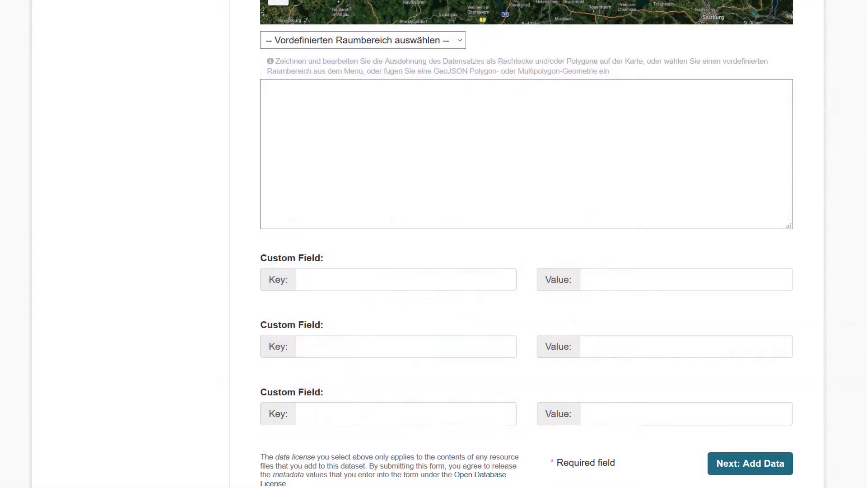
scroll(527, 244, up, 20)
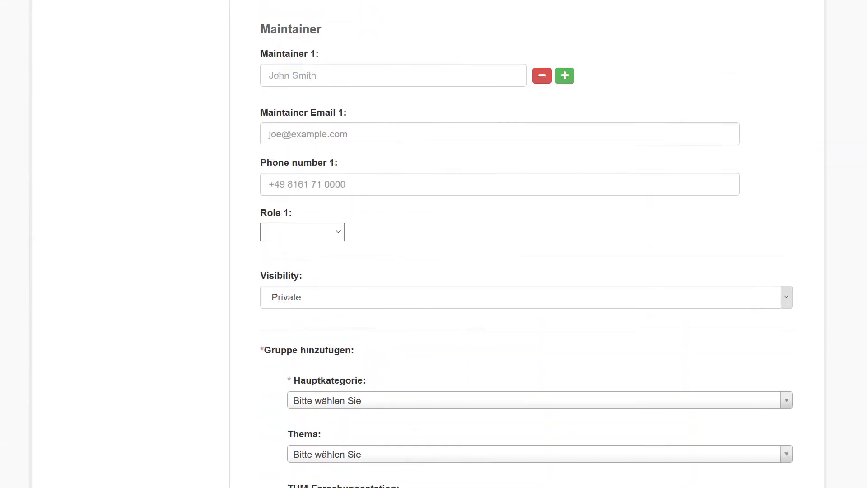
scroll(526, 244, up, 6)
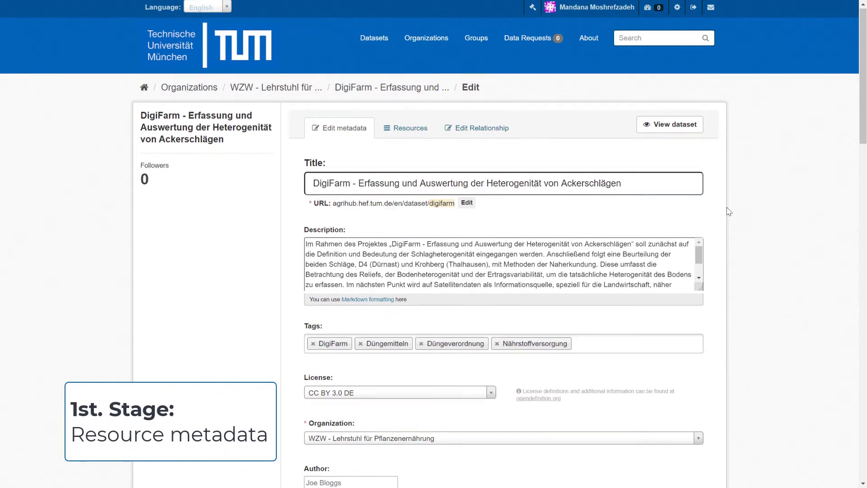
- Review the DigiFarm edit page, opening and closing the end-date calendar without changing it
scroll(723, 203, down, 2)
scroll(729, 211, down, 7)
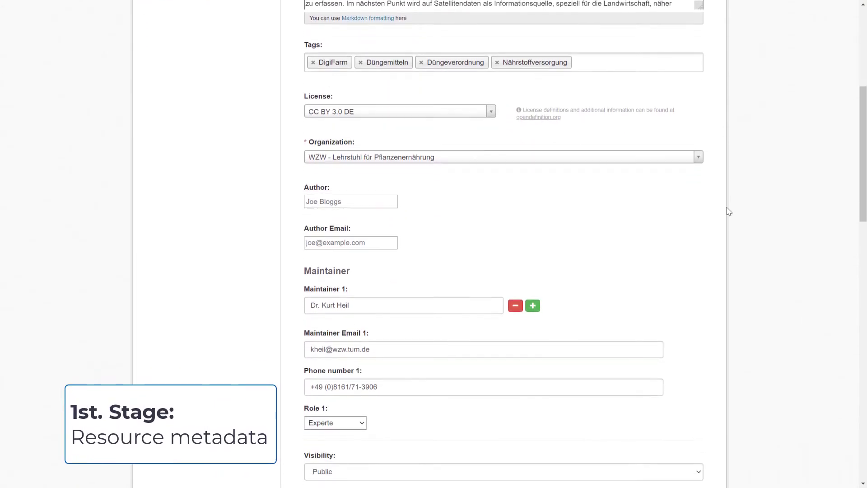
scroll(728, 212, down, 9)
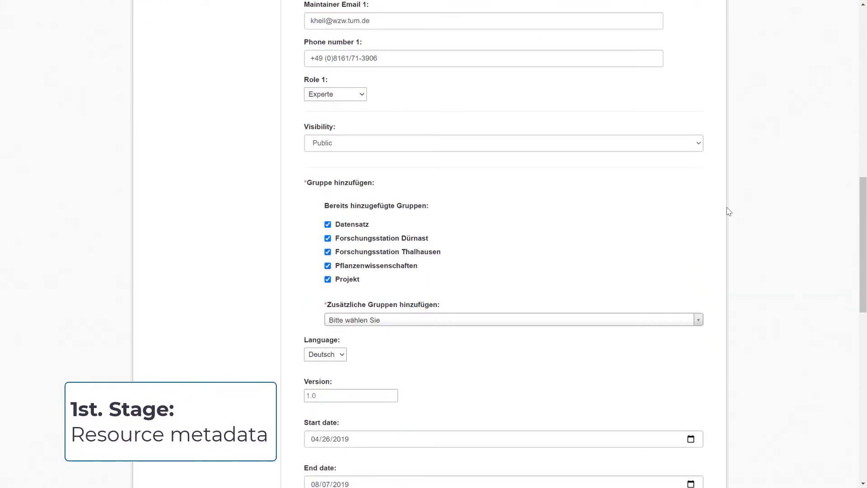
scroll(729, 212, down, 4)
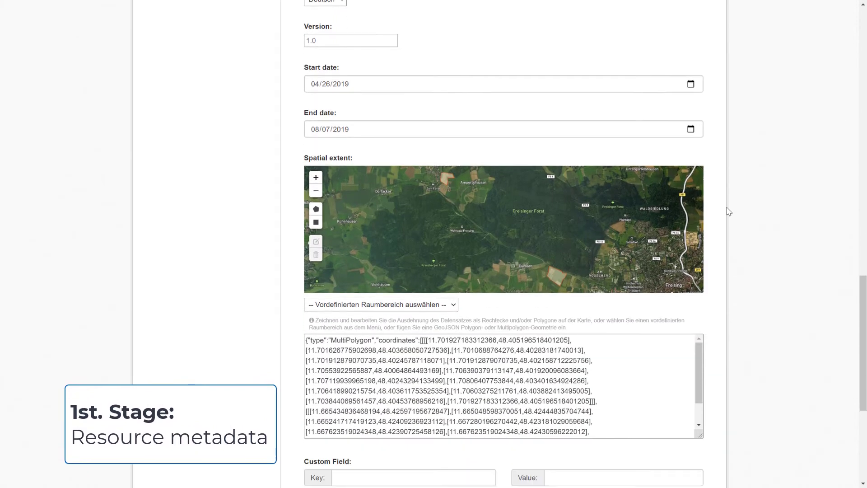
click(690, 130)
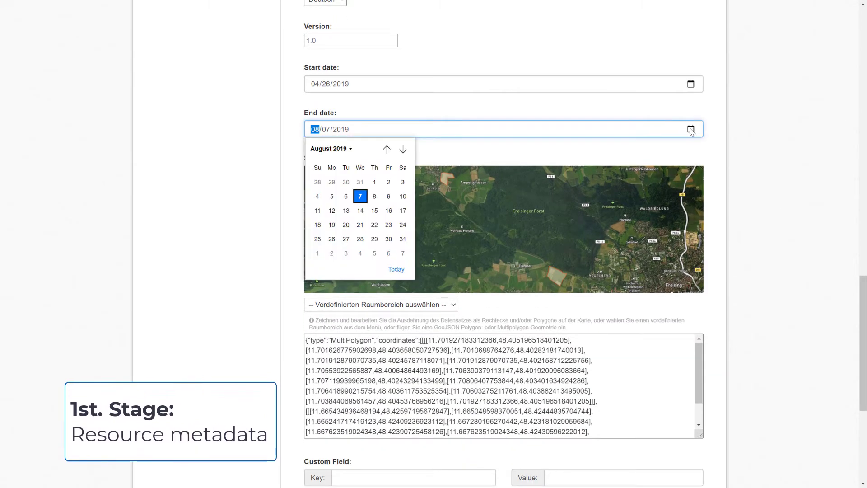
click(750, 127)
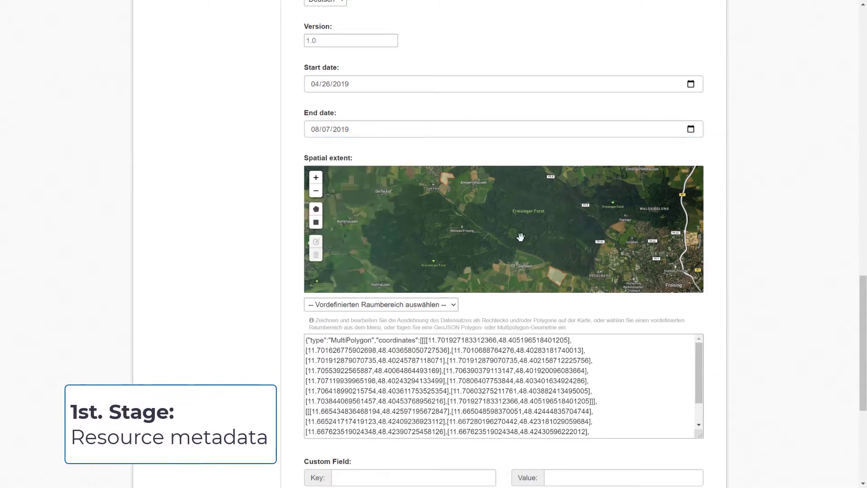
scroll(559, 284, up, 2)
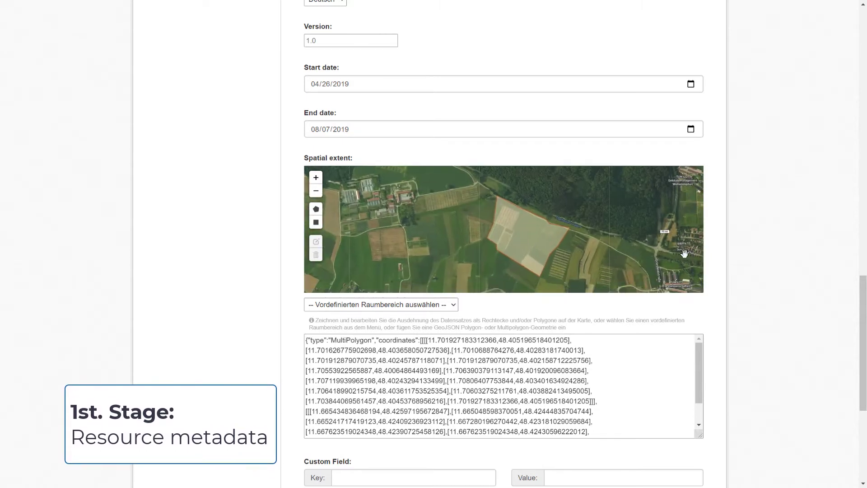
drag(861, 328, 846, 95)
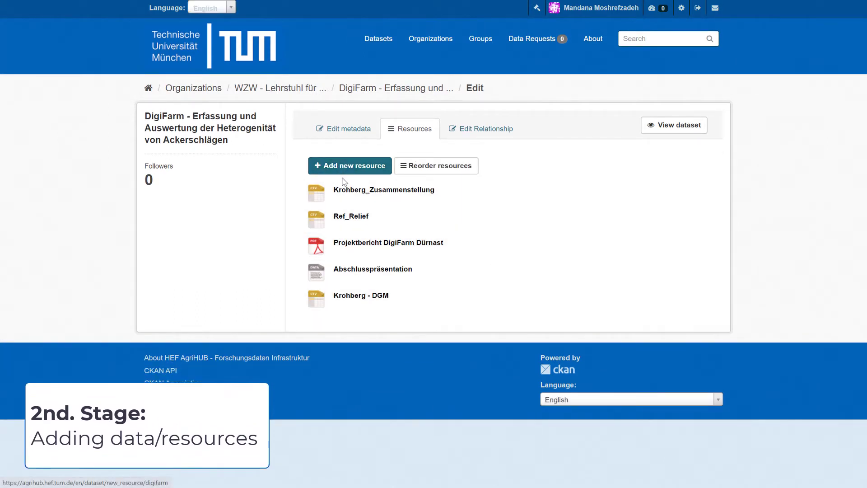
- Open the Projektbericht DigiFarm Dürnast resource editor, scroll through it, and go to the dashboard
click(350, 246)
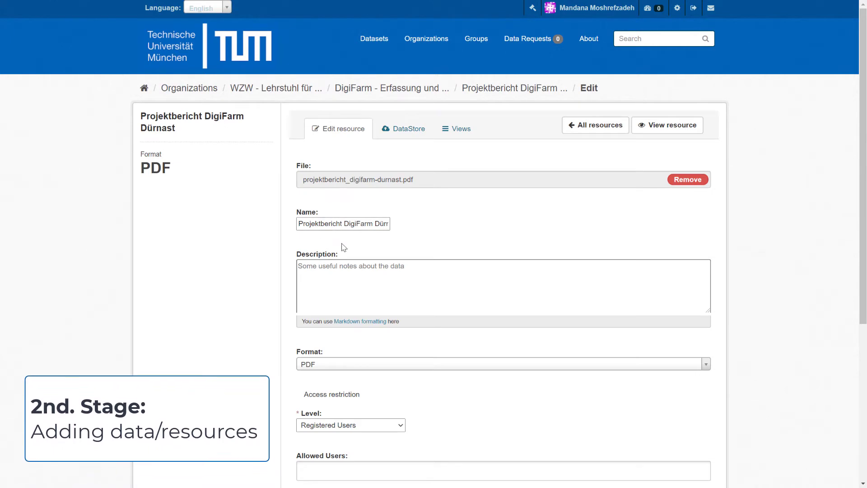
scroll(344, 250, down, 1)
scroll(343, 250, down, 5)
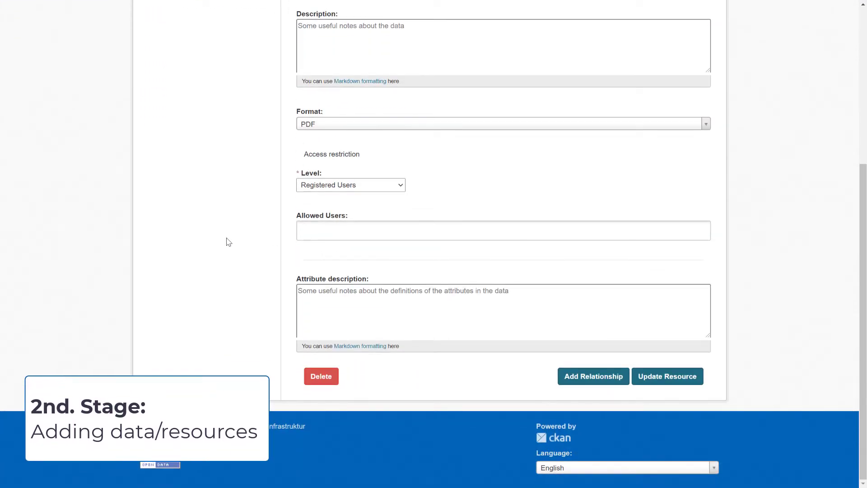
scroll(229, 242, up, 5)
scroll(229, 242, up, 1)
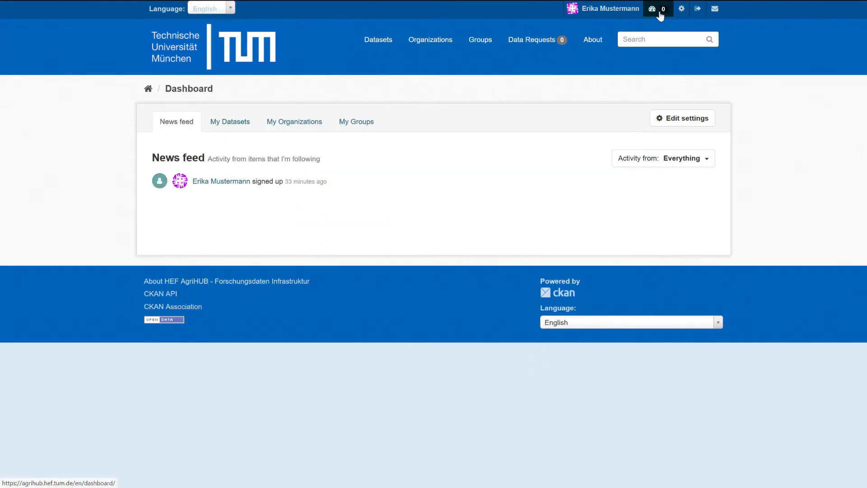
click(658, 13)
- From My Datasets, start a new dataset and scroll through the blank form
click(218, 126)
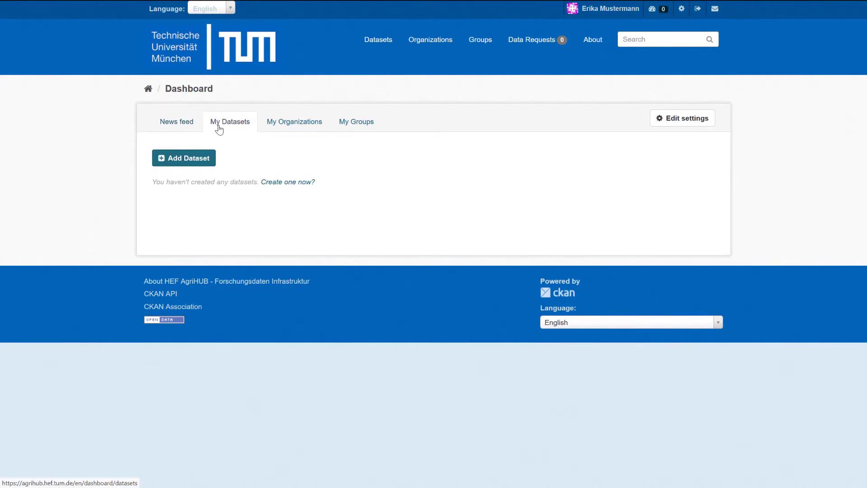
click(181, 159)
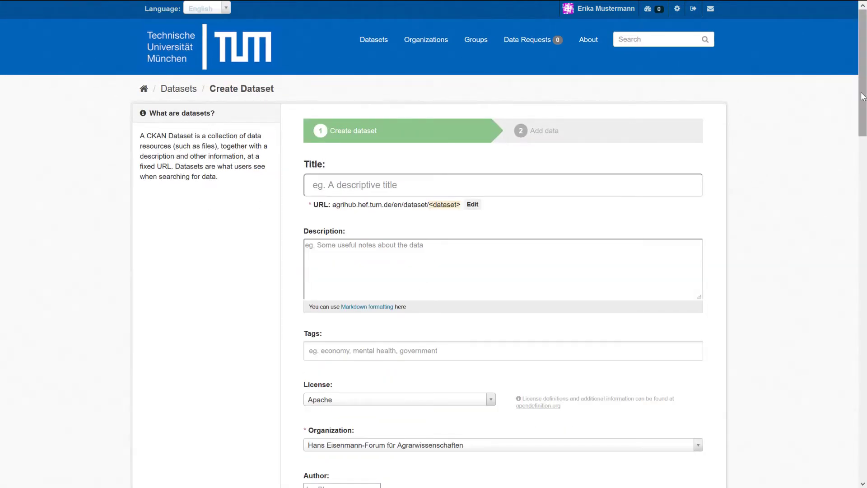
scroll(845, 204, down, 8)
scroll(846, 207, down, 13)
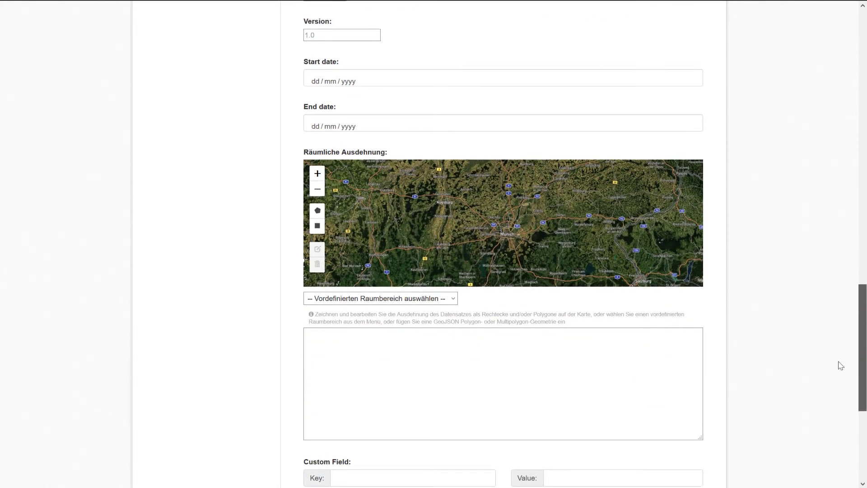
scroll(843, 357, up, 10)
scroll(846, 181, up, 10)
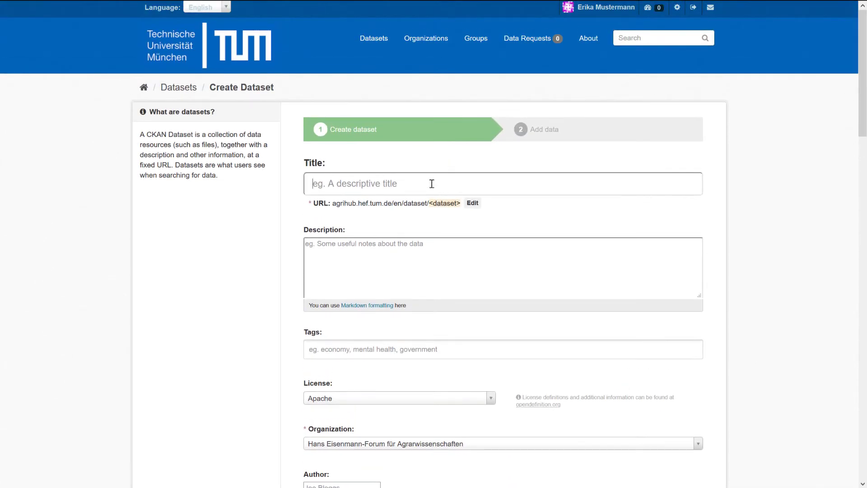
- Title the dataset Soil Nutrients Monitoring and make its URL name soil-nutrients-monitoring editable
text(Soil )
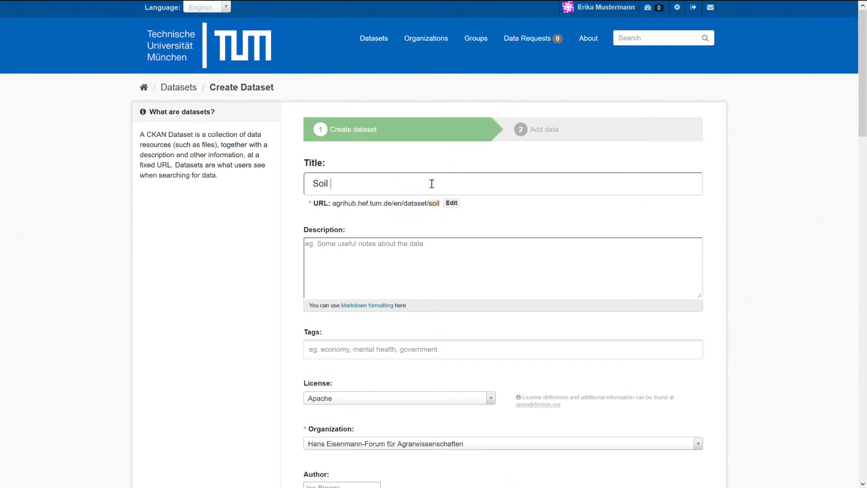
text(Nutr)
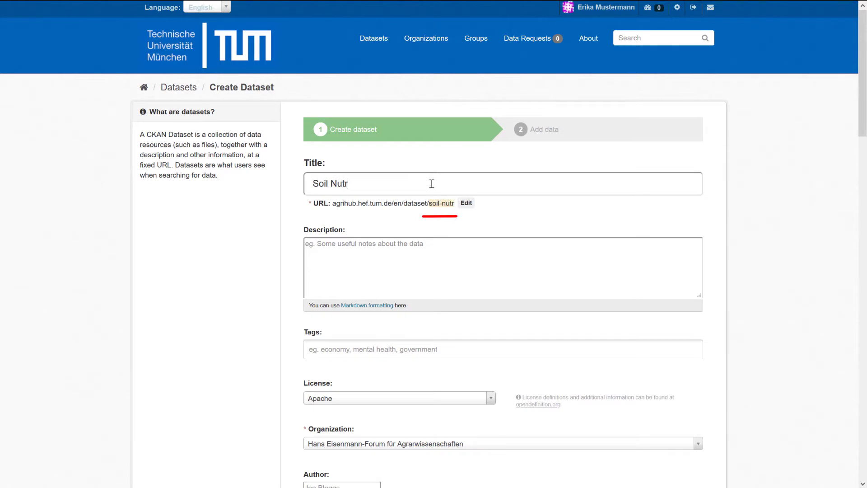
text(ients Mo)
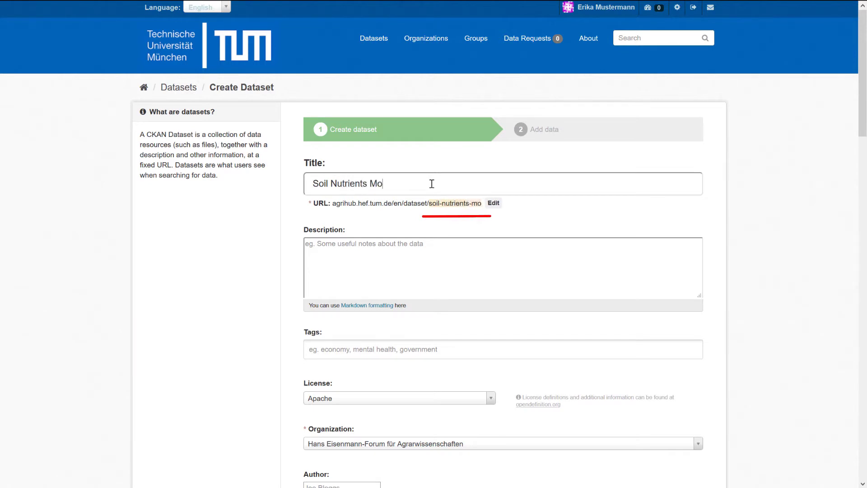
text(nitoring)
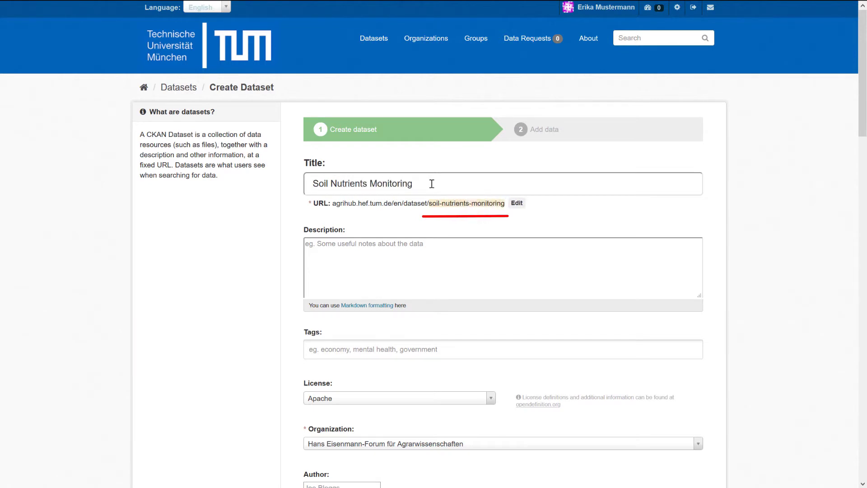
drag(429, 206, 507, 206)
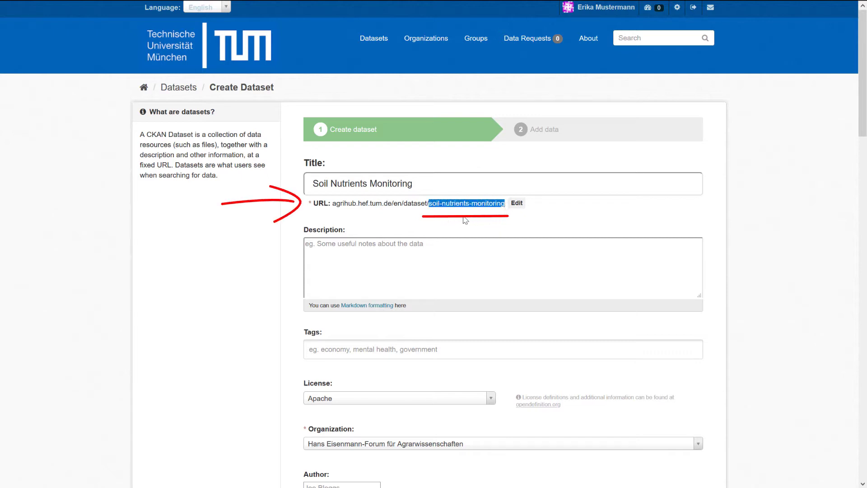
click(333, 205)
drag(336, 206, 505, 203)
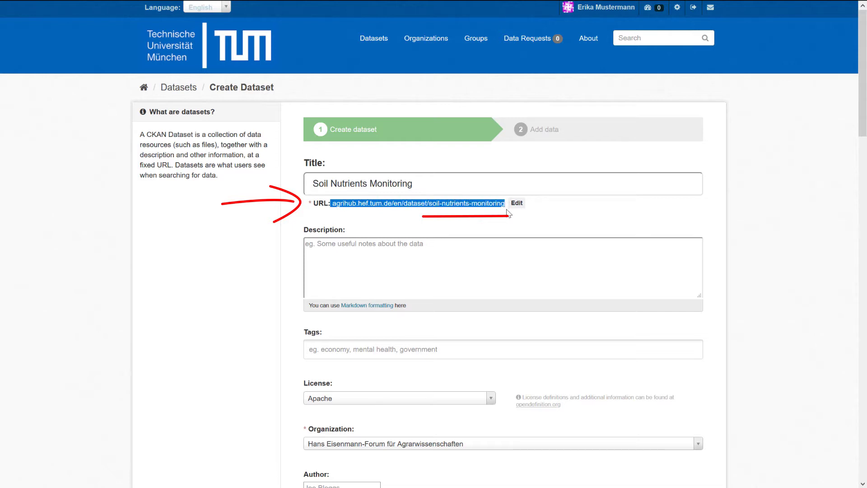
click(472, 216)
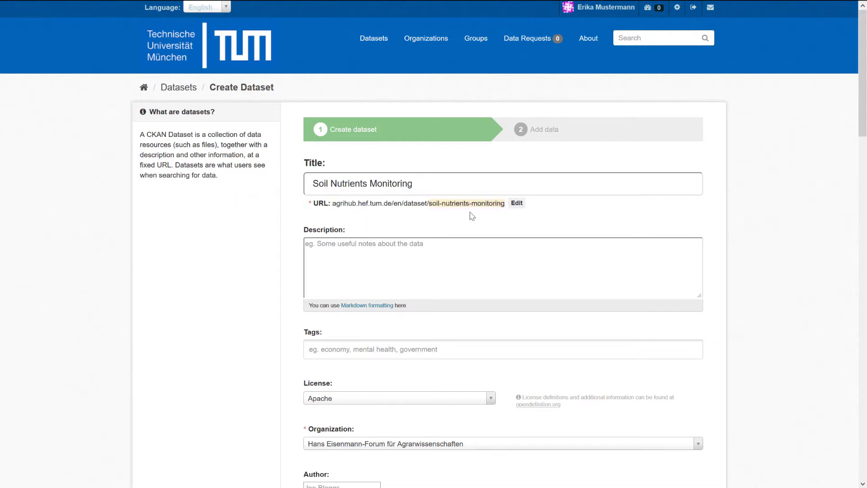
click(517, 204)
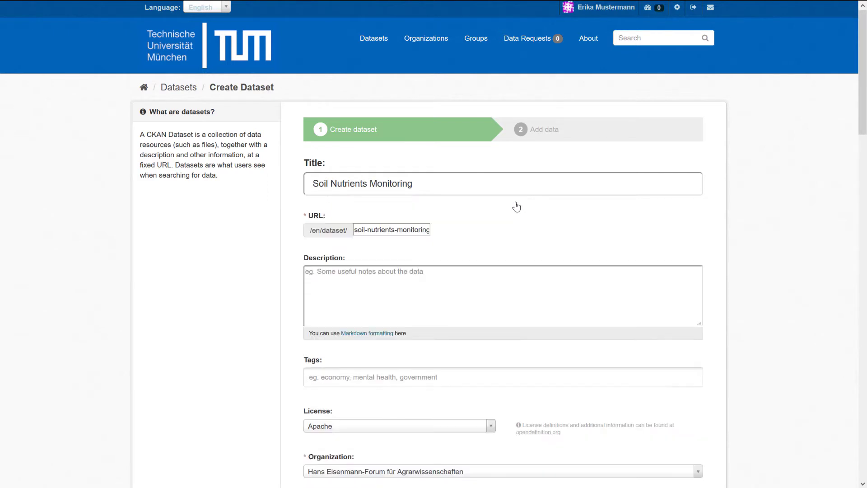
click(376, 229)
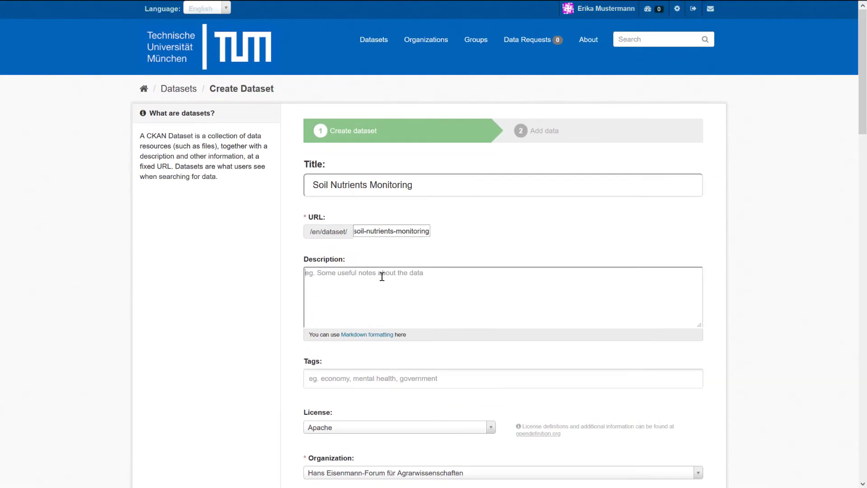
- Enter the soil nutrient management project summary as the description and show the Markdown quick reference
text(There are growing concerns about the need to increase crop productivity while preserving environment and not harming. This has led into the deployment of site-specific approach in soil nutrient management, where nutrients are applied in different rates to meet local requirements. In this project, we applied site-specific strategy using various and state-of-the-art sensor technologies and protocols. This resource entry includes the project report as well as the collected and measure raw data during)
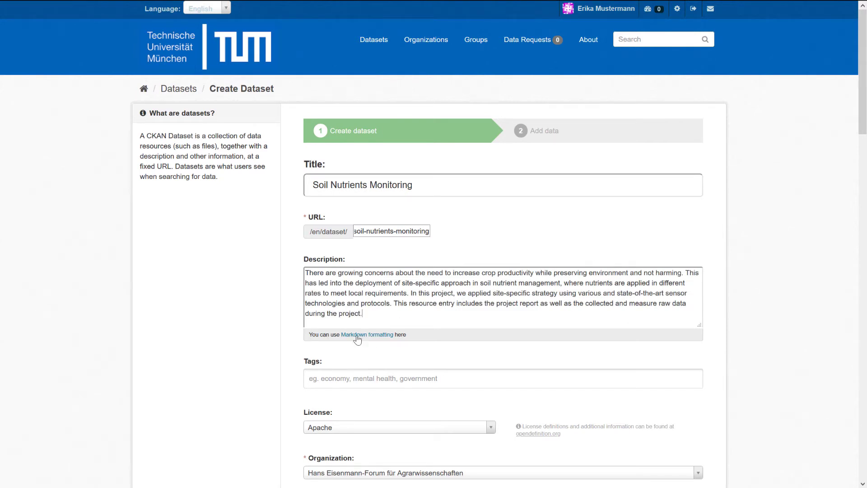
click(366, 336)
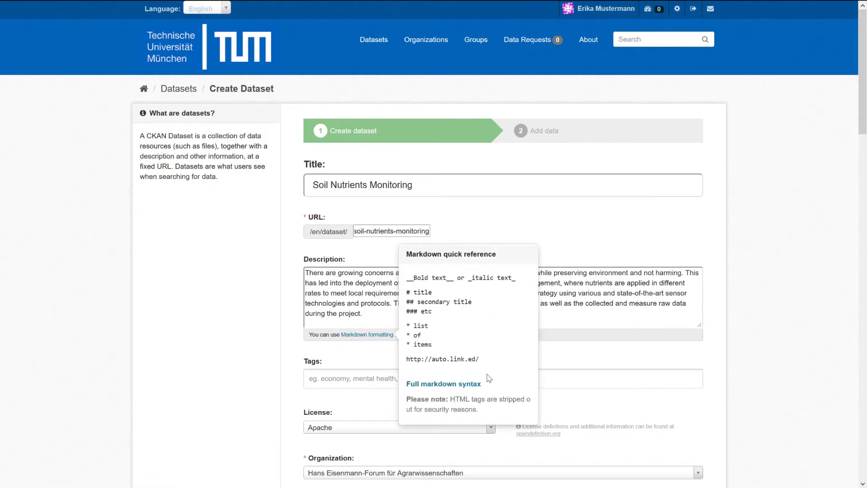
- Open Daring Fireball's full Markdown syntax, go to Images, and select the inline image example
click(443, 384)
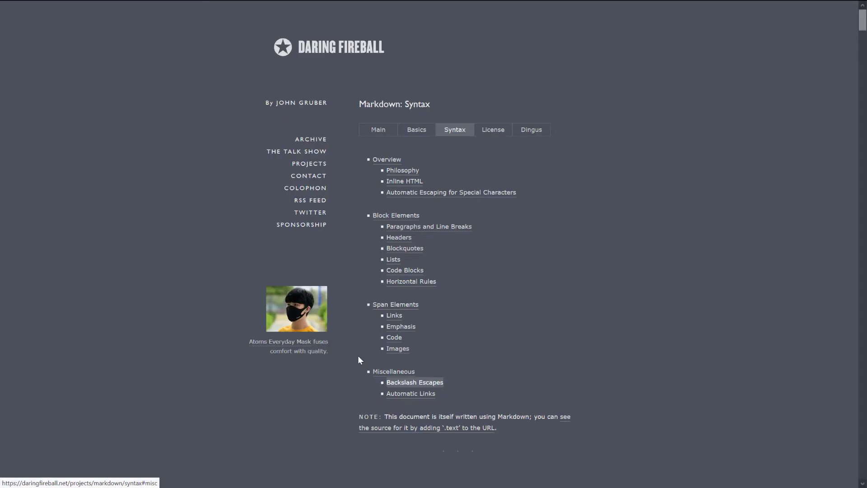
click(397, 349)
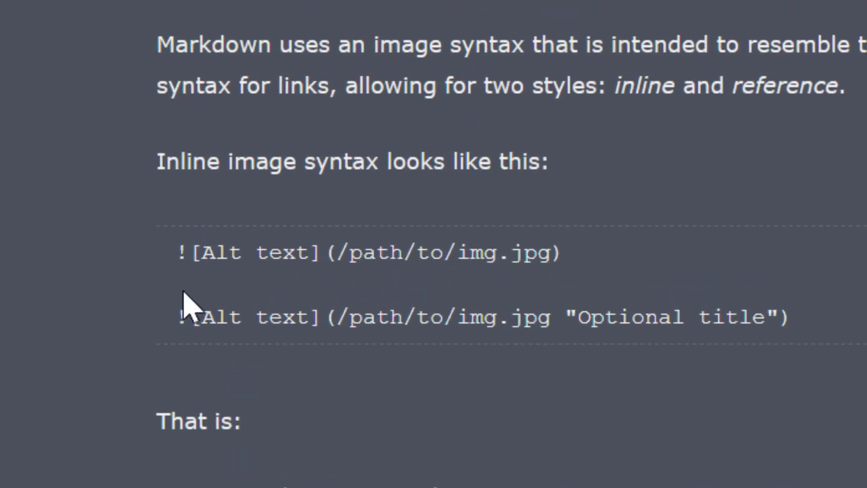
drag(178, 262, 551, 294)
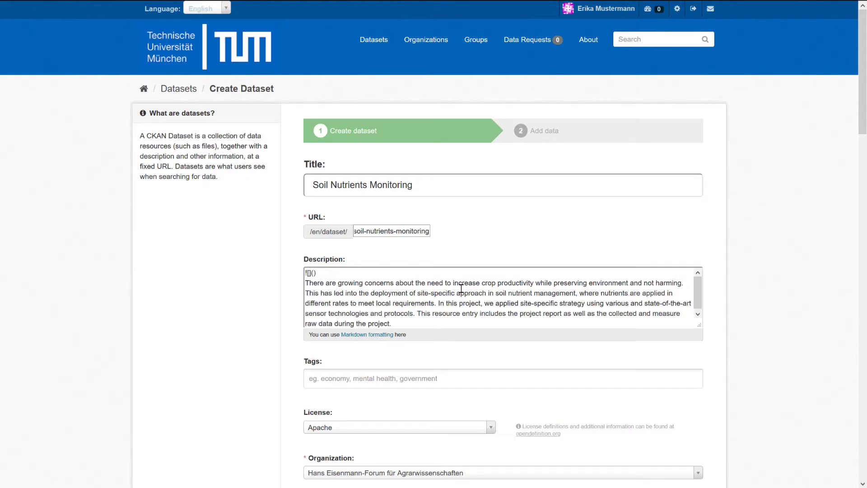
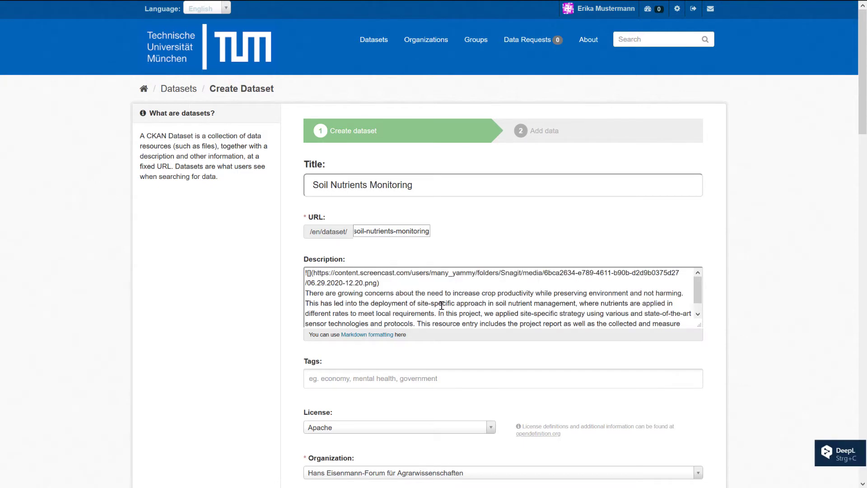
- Paste the screenshot image path into the description's image tag
scroll(441, 306, down, 1)
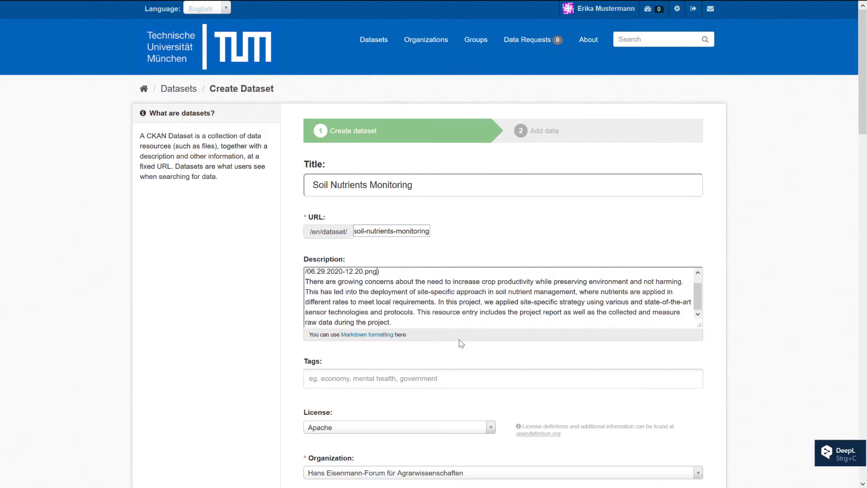
scroll(459, 341, down, 3)
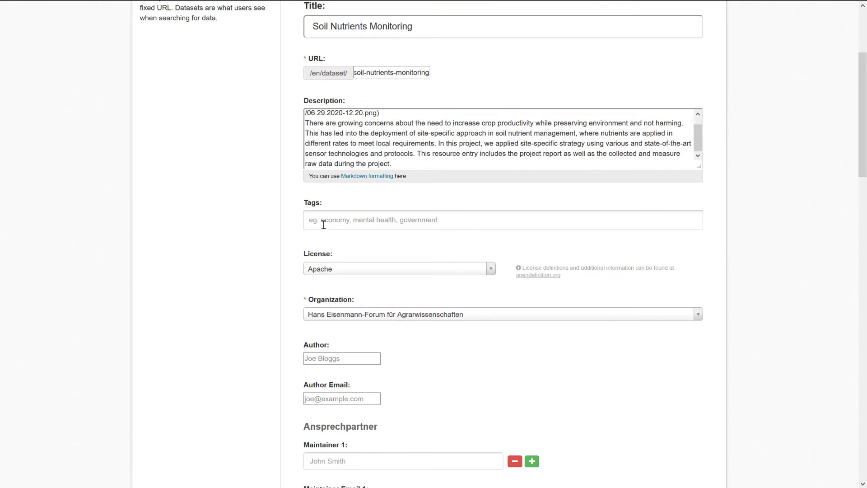
- Add the tags Soil nutrients, Monitoring, Sensors and Site-specific strategy
click(350, 223)
text(S)
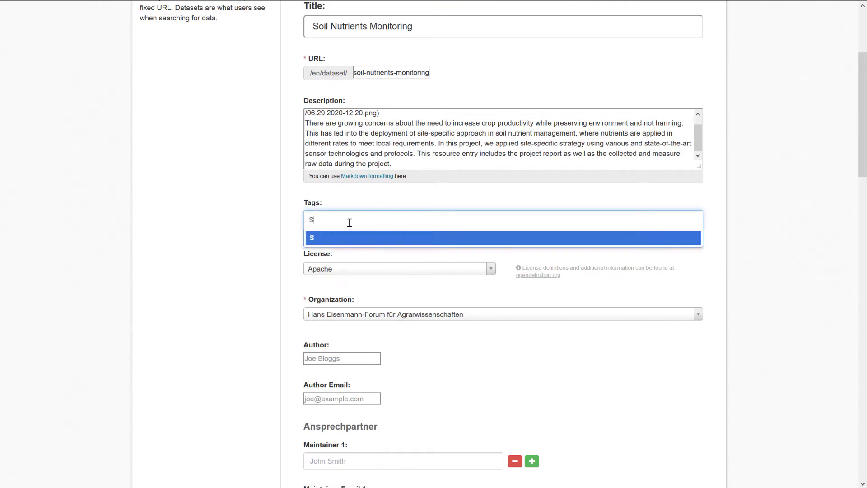
text(oil nutrients)
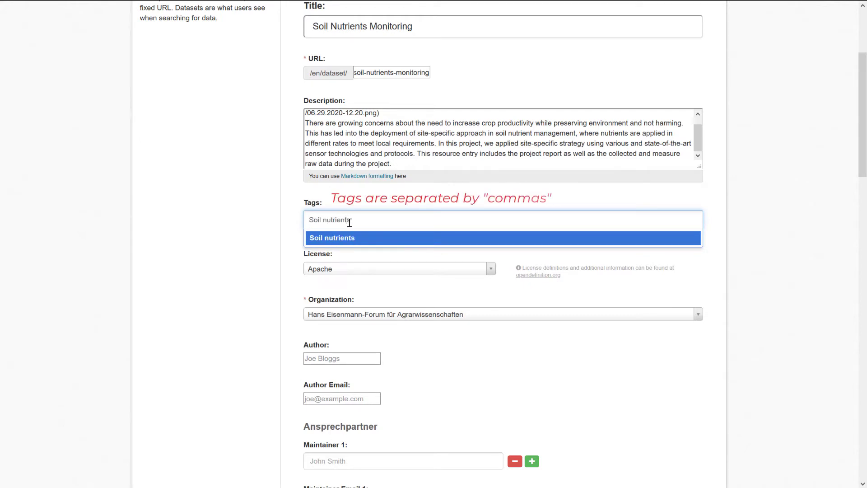
key(Return)
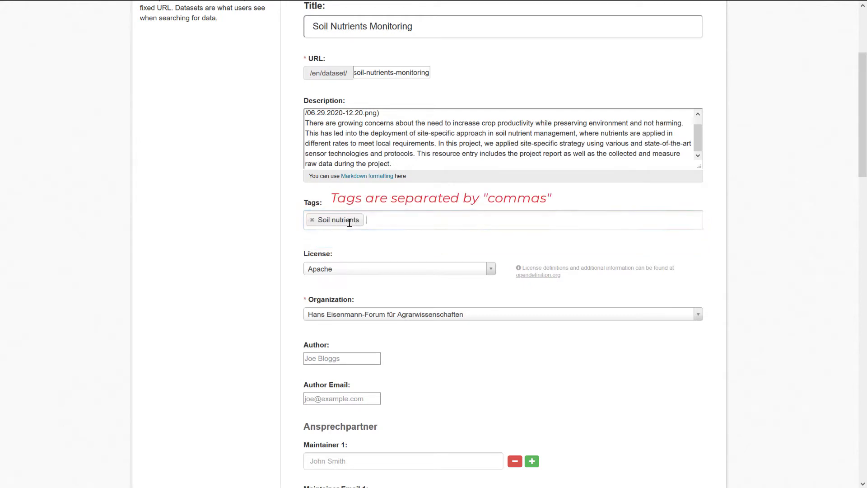
text(Mo)
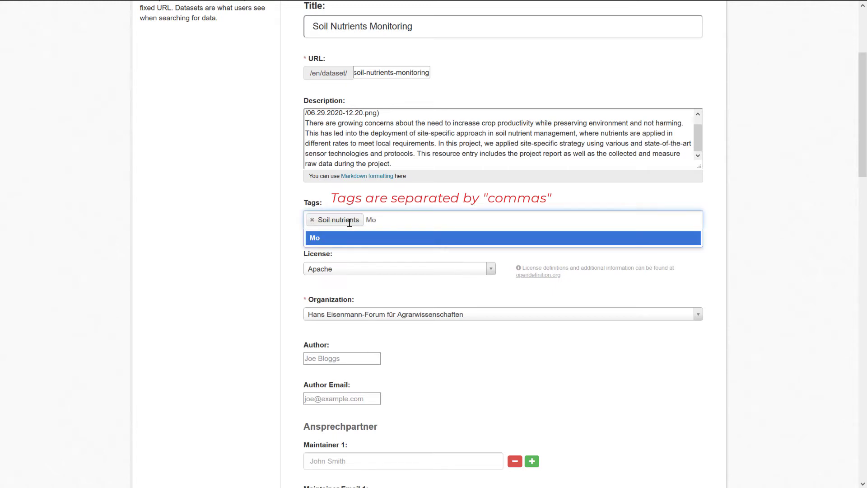
text(nitoring)
key(Return)
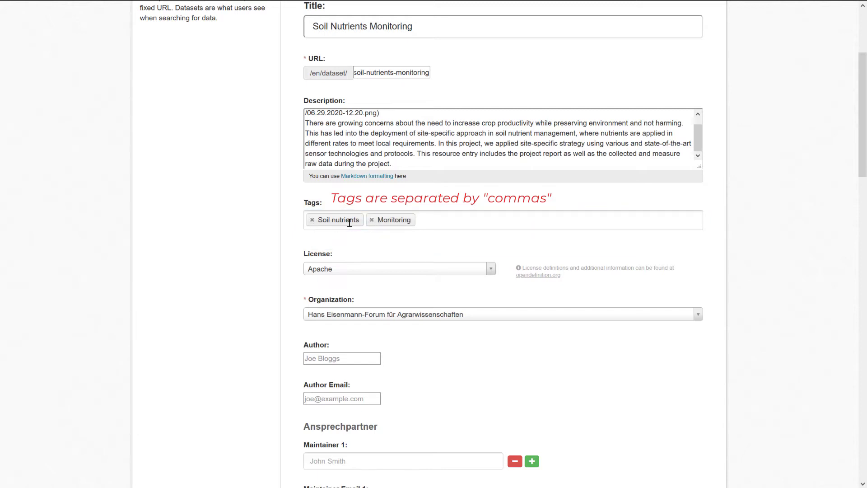
text(Sensors)
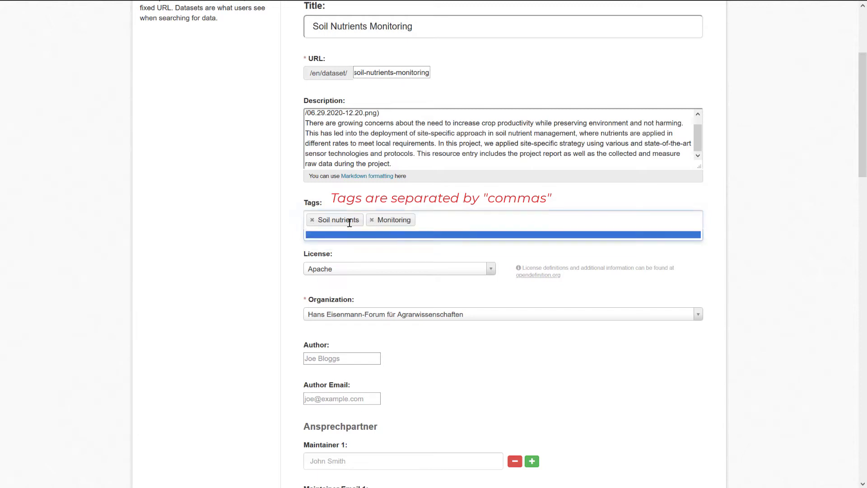
key(Return)
text(Site-s)
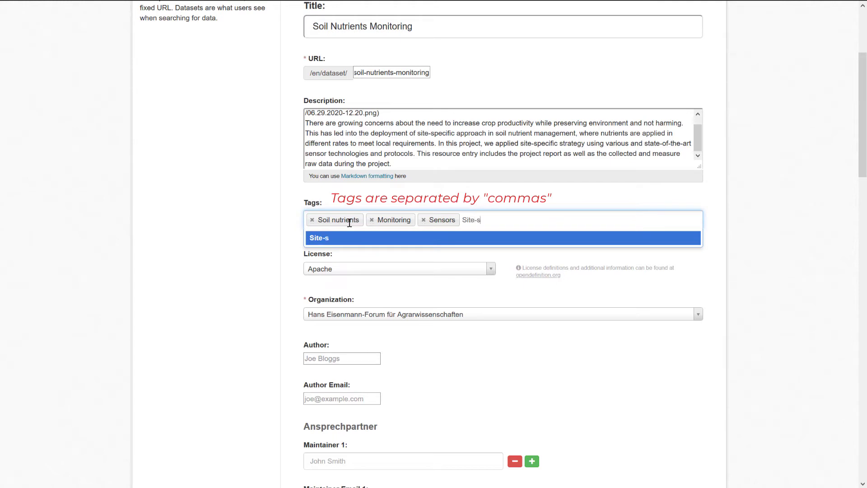
text(pecific strategy)
key(Return)
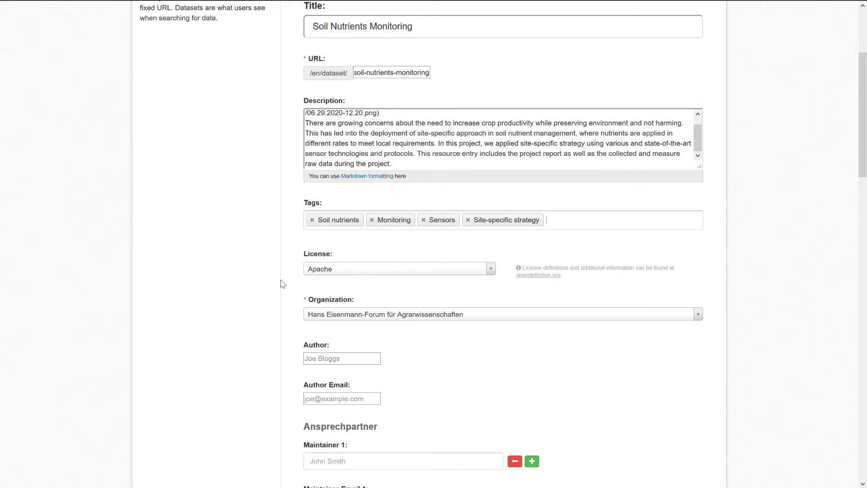
scroll(281, 282, down, 1)
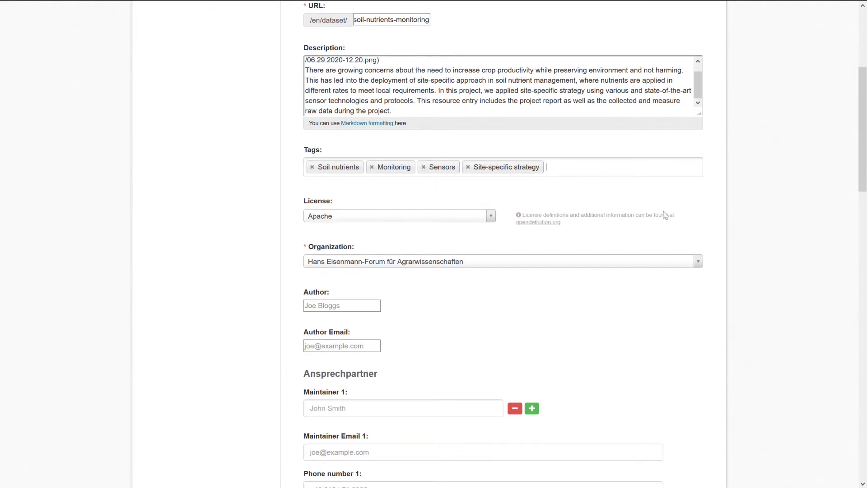
- Choose the CC BY 3.0 DE licence and reselect Hans Eisenmann-Forum für Agrarwissenschaften as organization
click(492, 217)
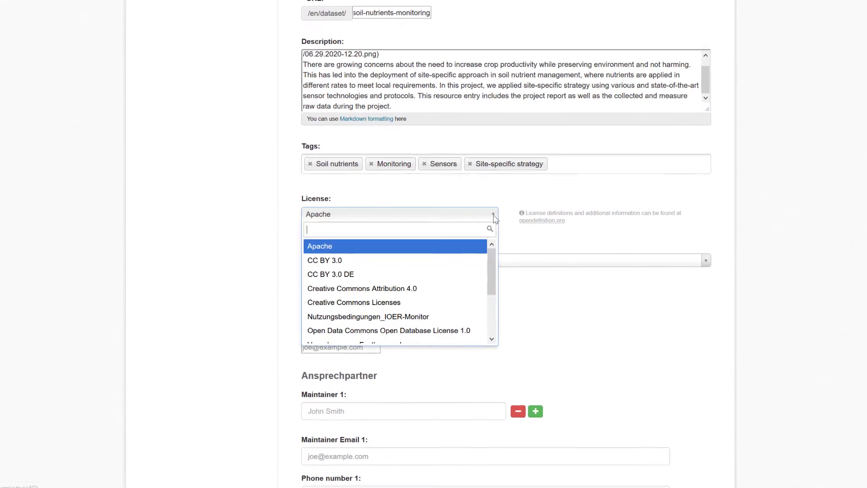
scroll(492, 267, down, 1)
drag(506, 259, 501, 309)
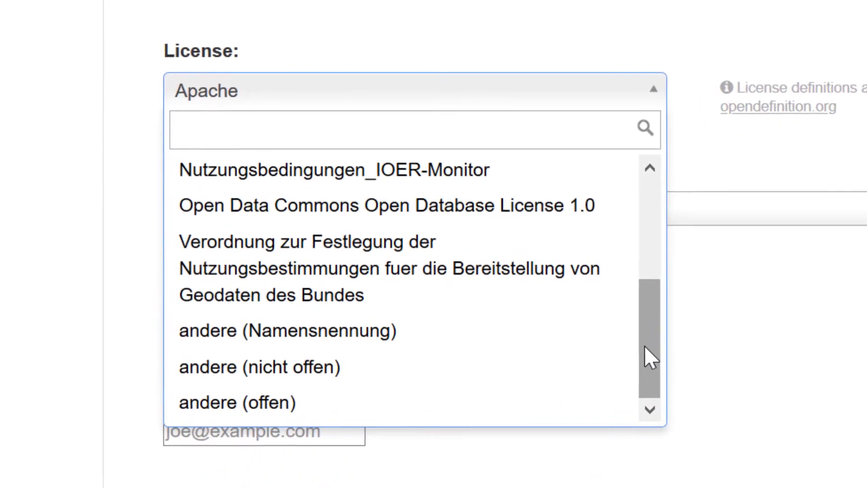
drag(635, 346, 687, 219)
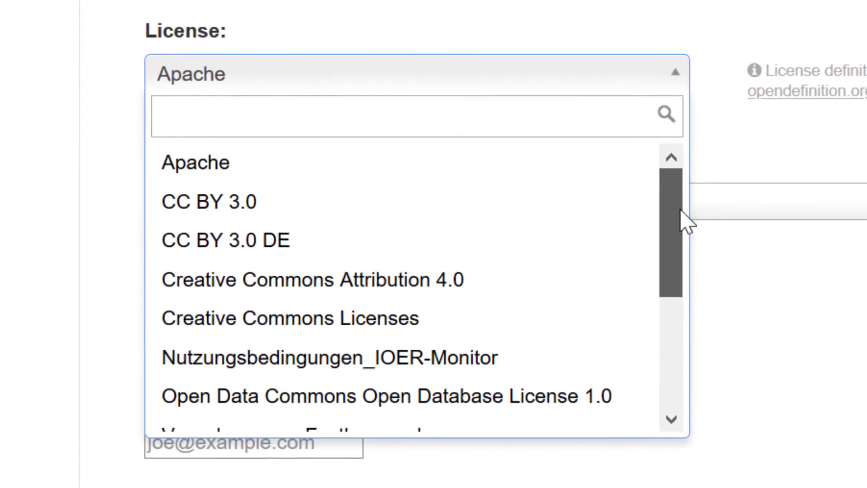
click(294, 262)
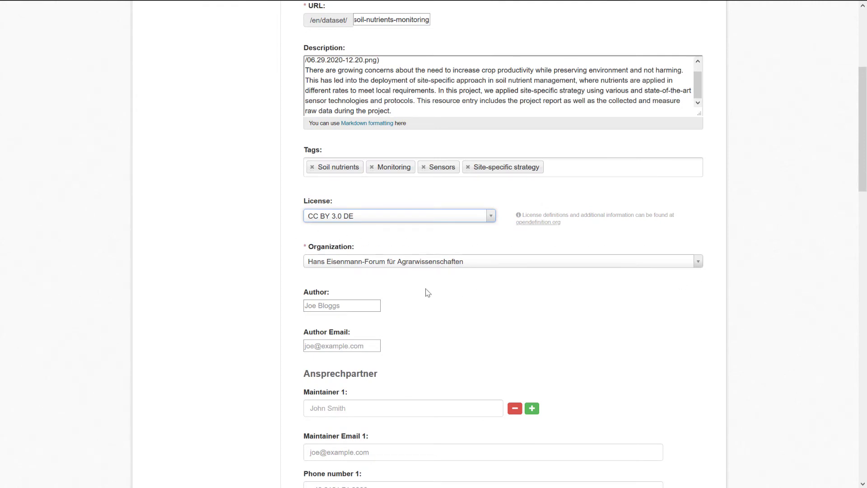
click(538, 267)
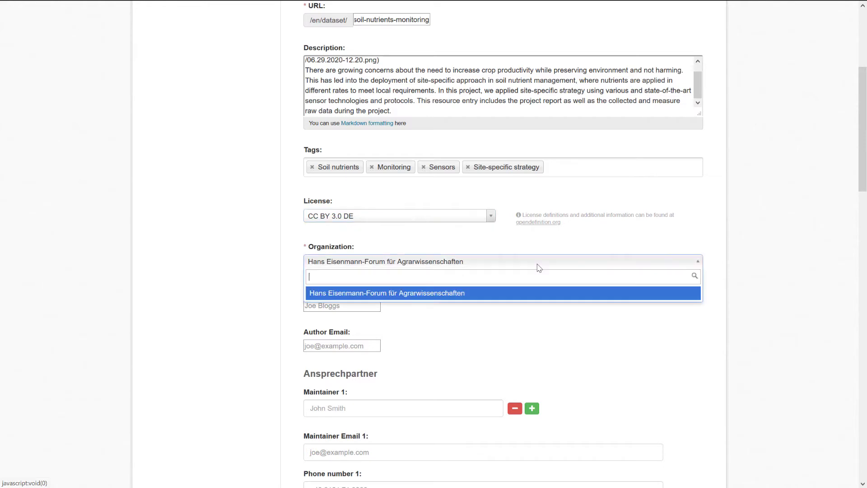
click(460, 293)
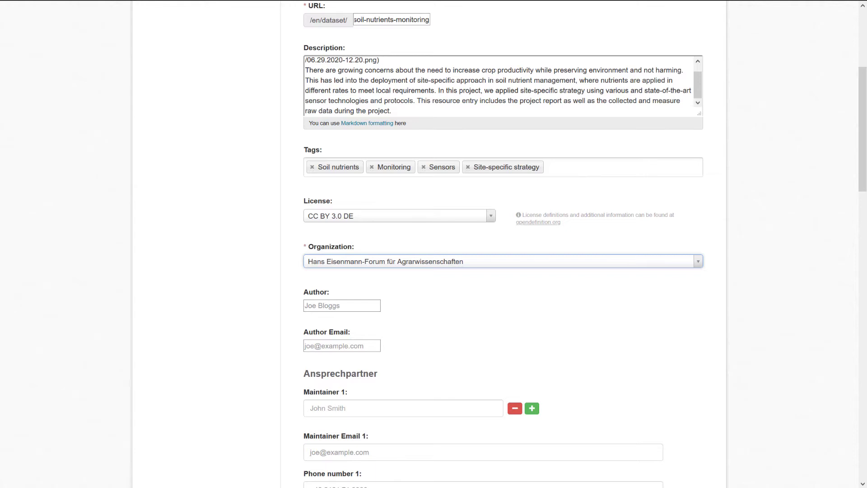
scroll(588, 215, down, 1)
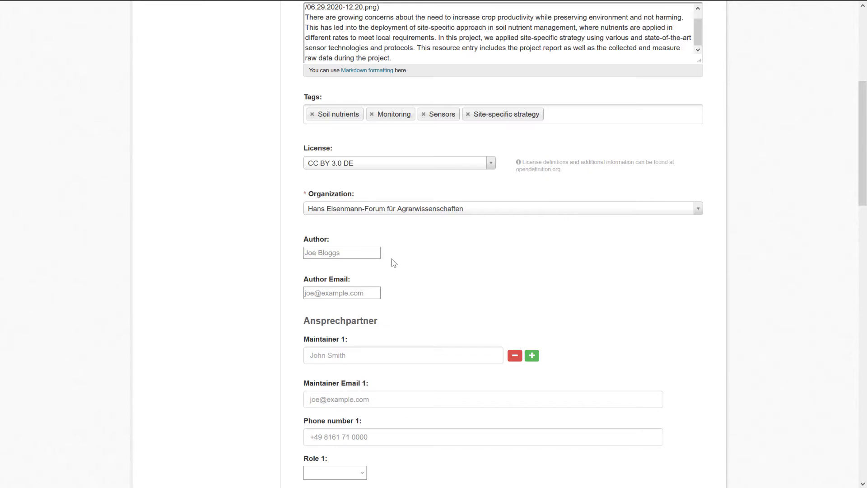
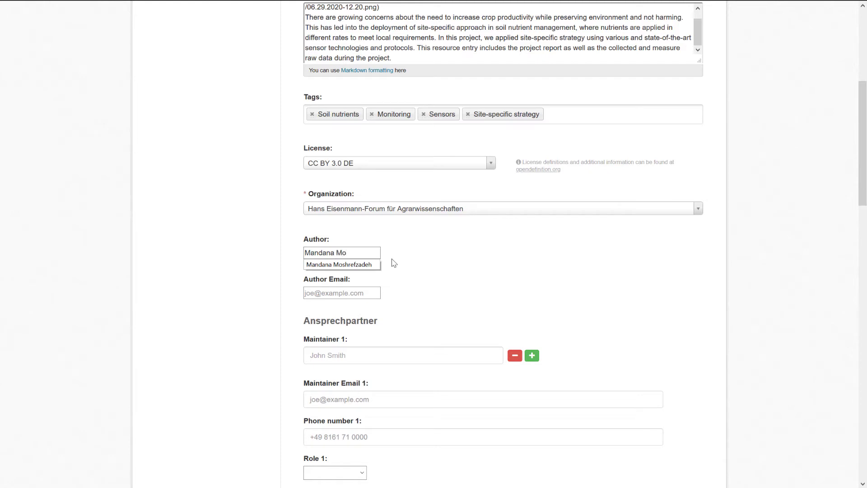
- Fill in the author's full name and e-mail address
key(Tab)
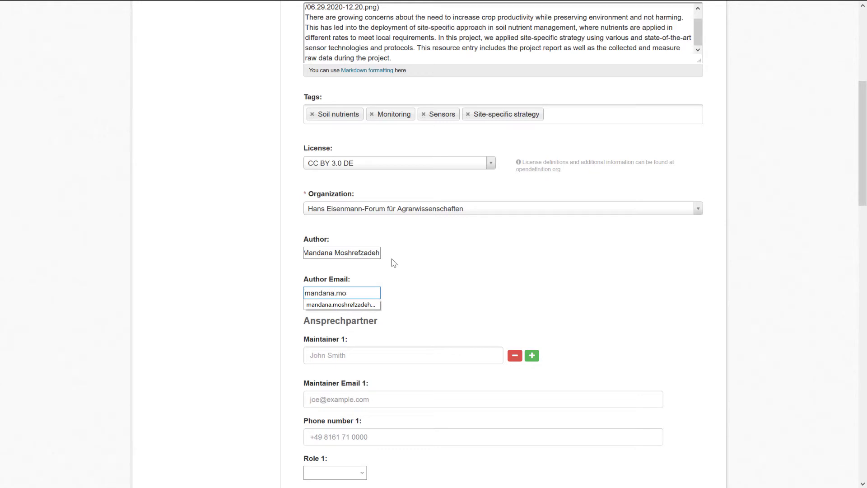
click(409, 296)
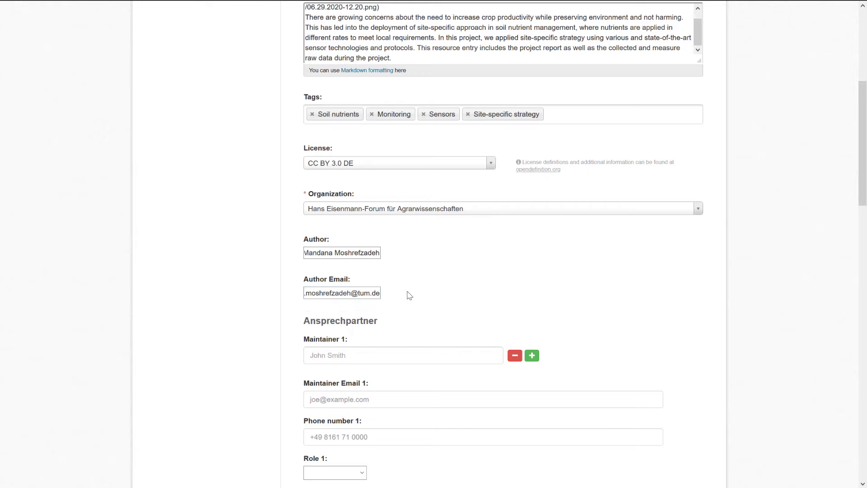
scroll(409, 295, down, 3)
- Add Hans Eisenmann-Forum as Maintainer 1 with its e-mail and the role Datensammler
click(439, 242)
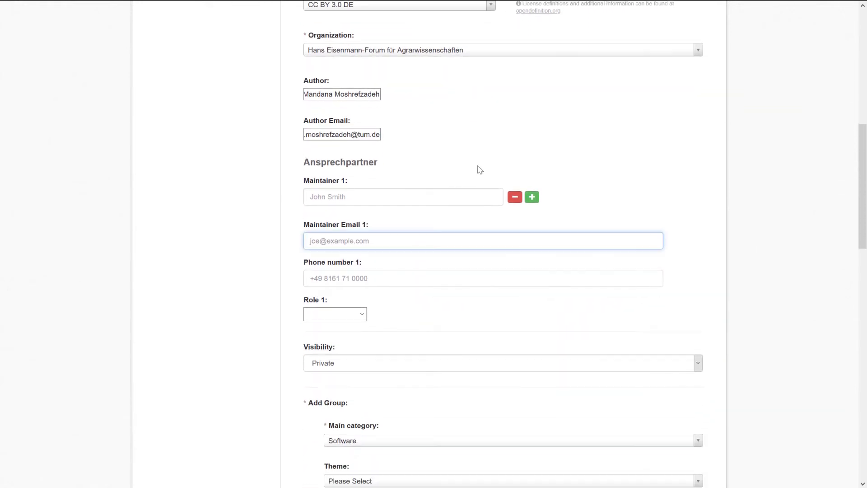
click(438, 197)
text(Hans Eisenmann-Forum)
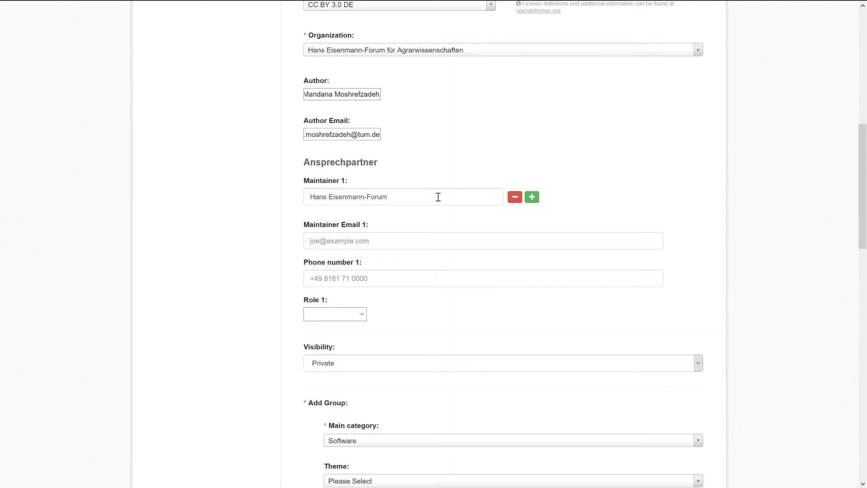
click(435, 239)
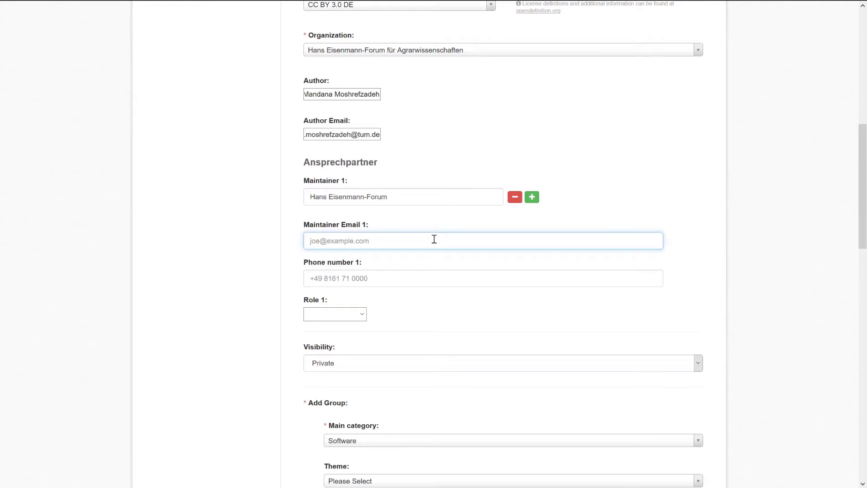
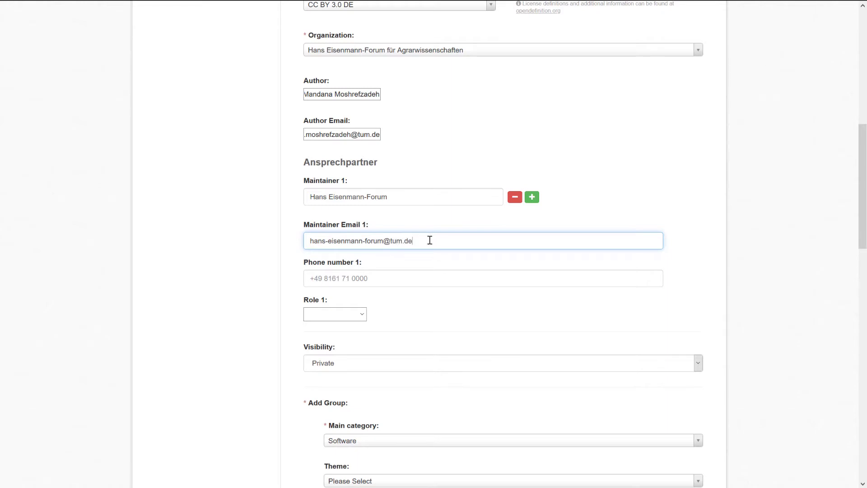
click(338, 314)
click(350, 337)
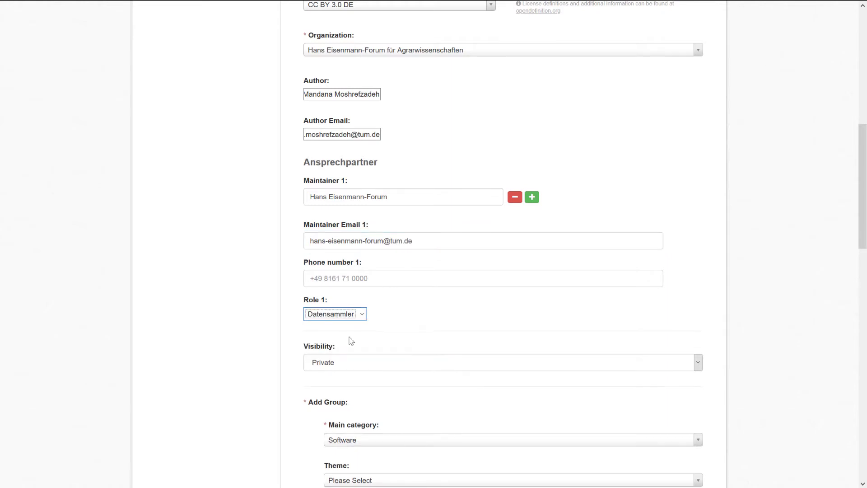
click(442, 319)
- Change the dataset's visibility from Private to Public
scroll(442, 320, down, 3)
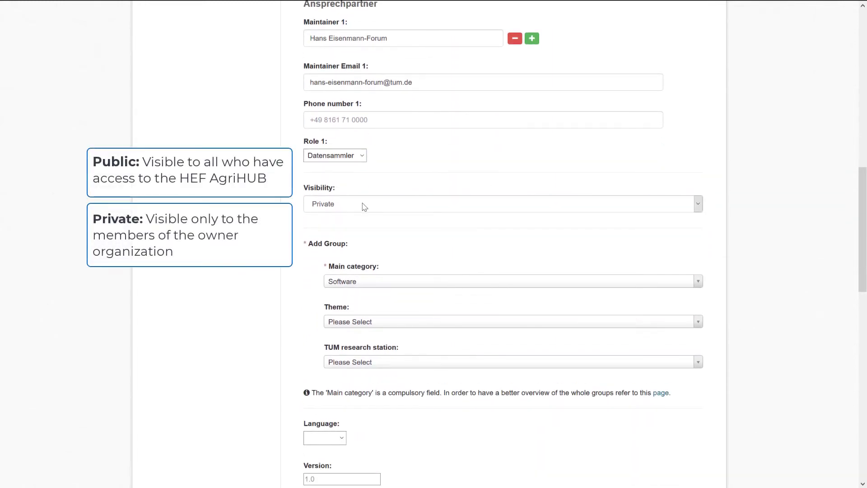
click(362, 205)
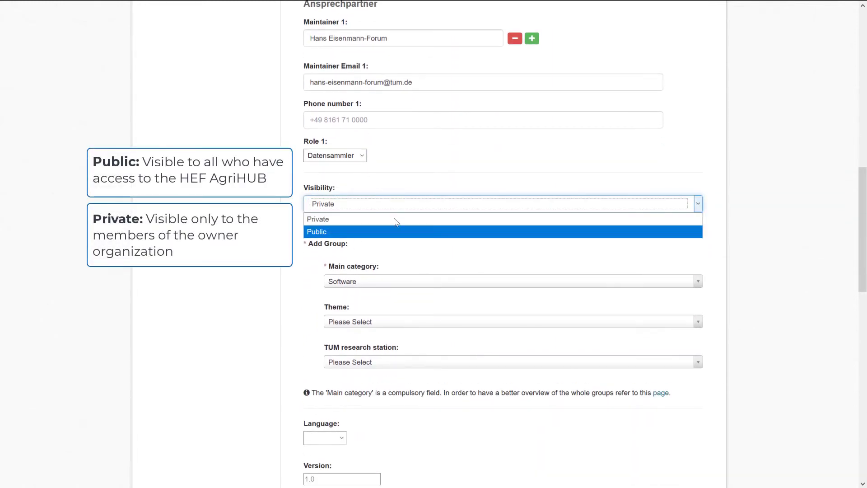
click(335, 221)
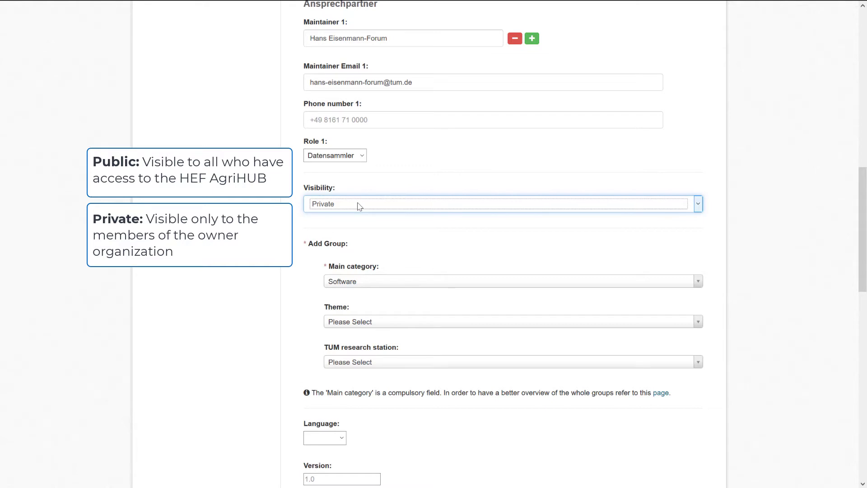
click(359, 206)
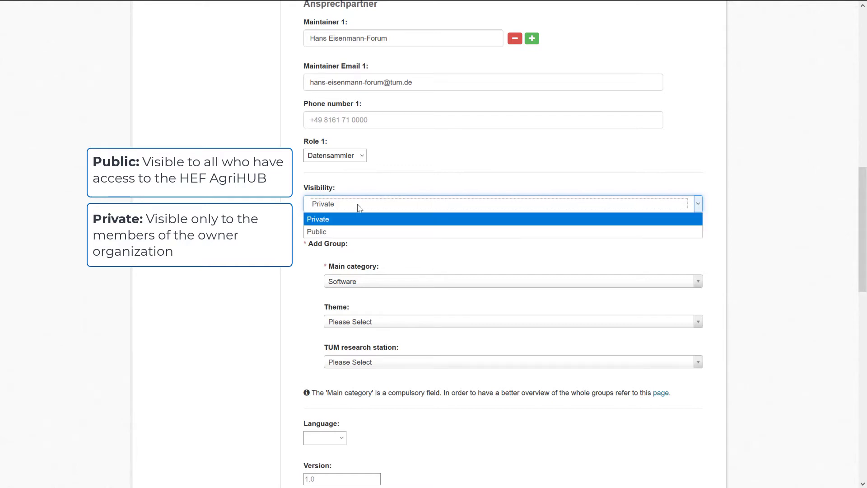
click(325, 233)
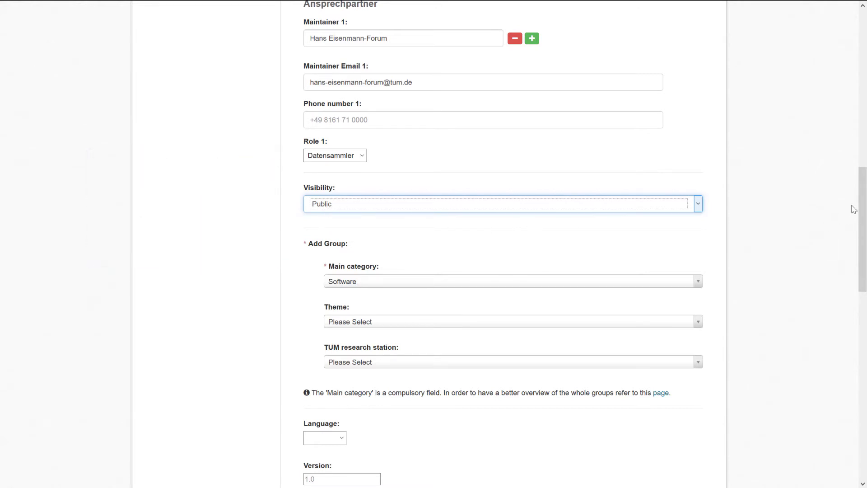
scroll(854, 209, down, 2)
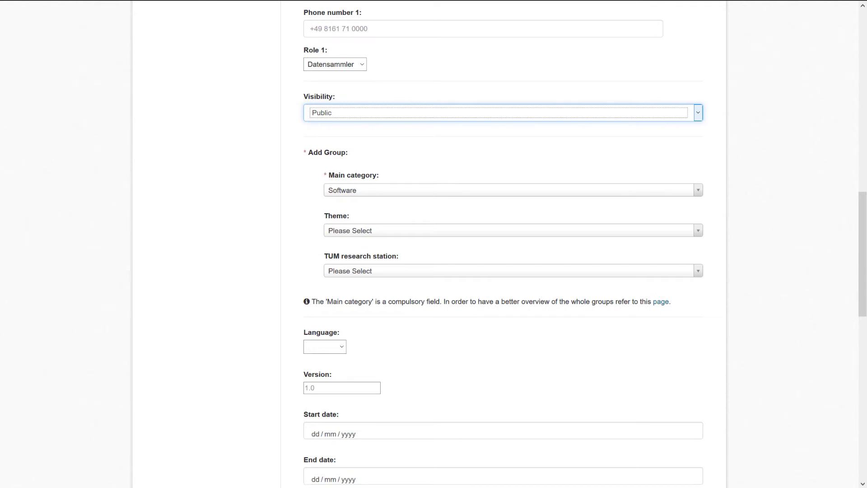
click(278, 132)
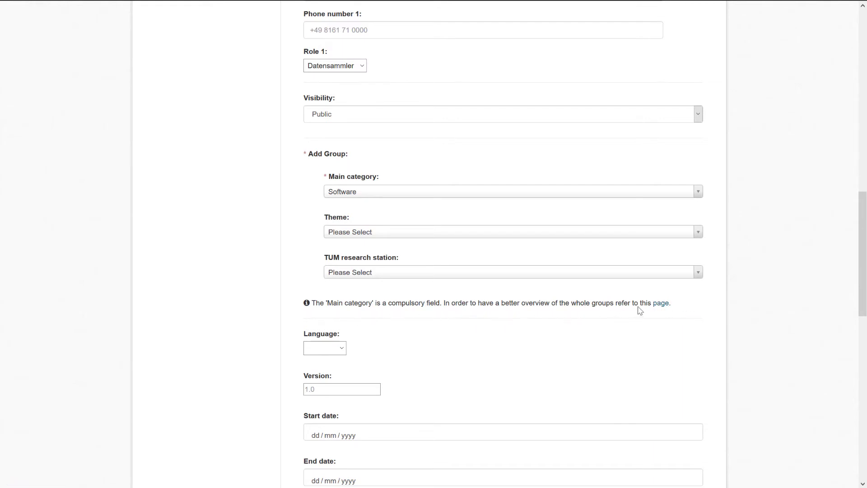
- Open the groups overview page and scroll through the available groups
right_click(657, 306)
click(683, 318)
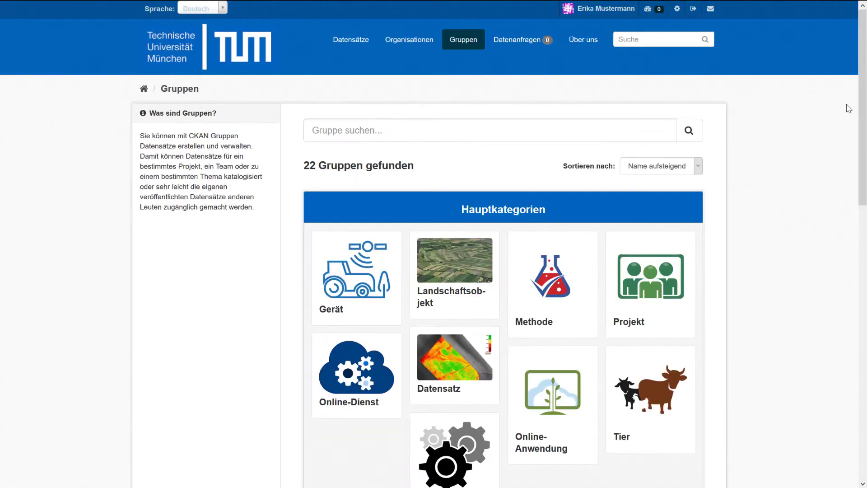
scroll(864, 115, down, 2)
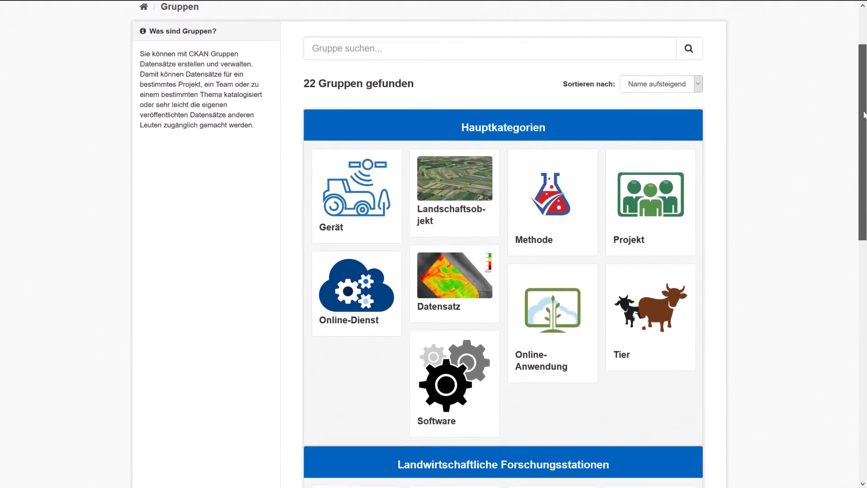
scroll(863, 115, down, 8)
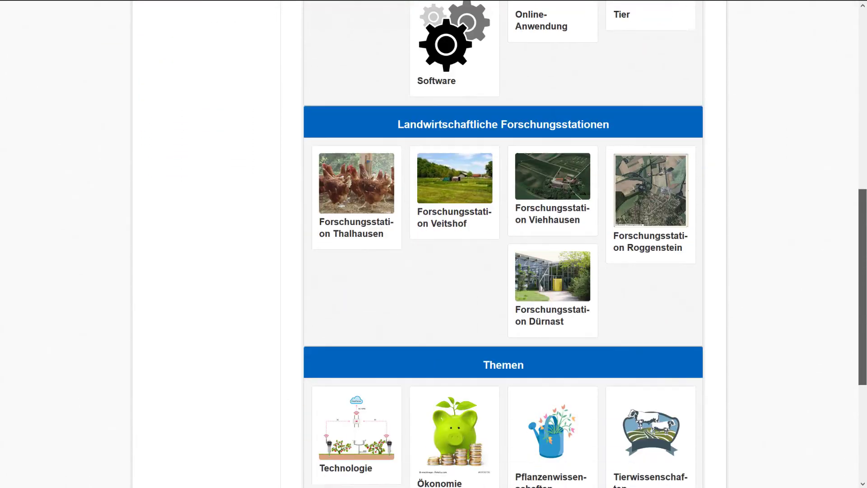
scroll(503, 244, down, 3)
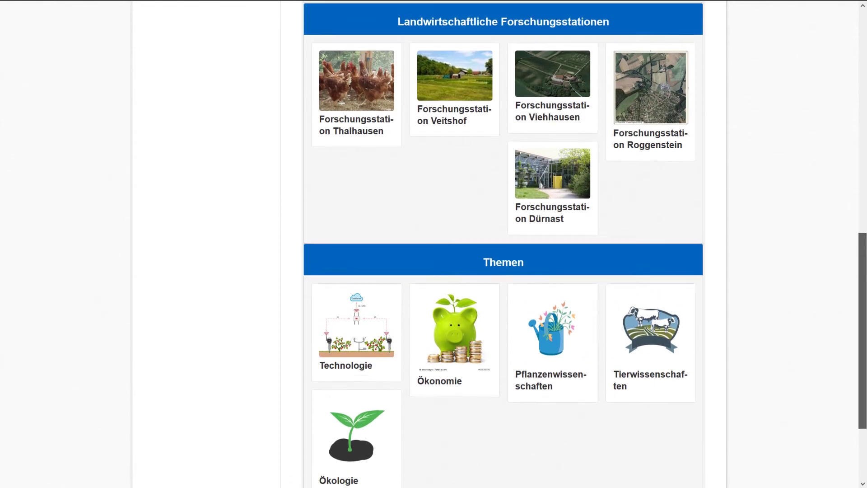
scroll(865, 122, up, 9)
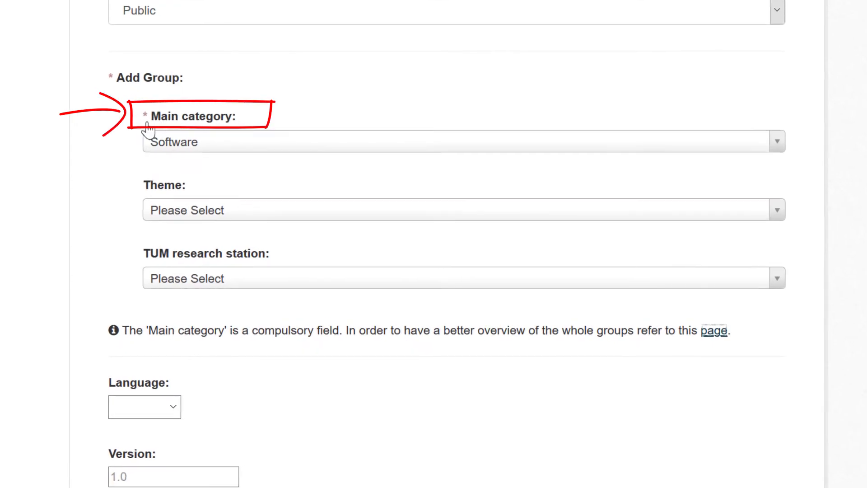
- Look through the main category, research station and theme lists, leaving Software selected
click(249, 147)
scroll(418, 290, up, 1)
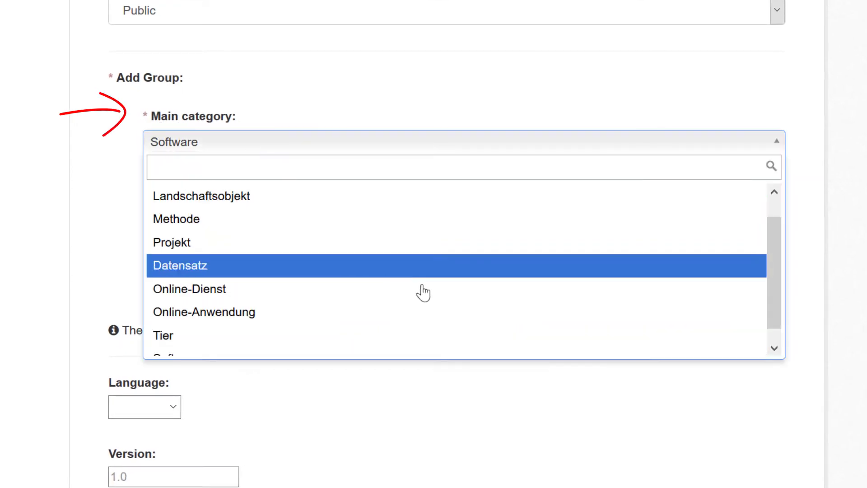
drag(771, 296, 774, 316)
click(854, 289)
key(Tab)
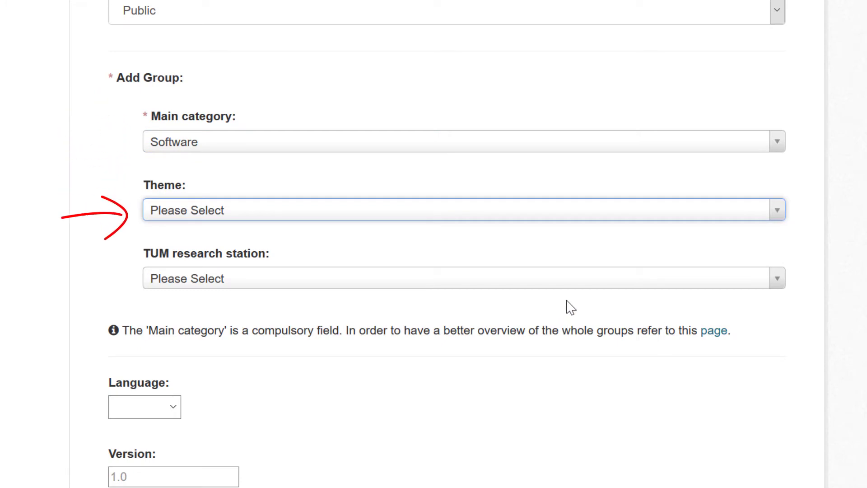
click(578, 281)
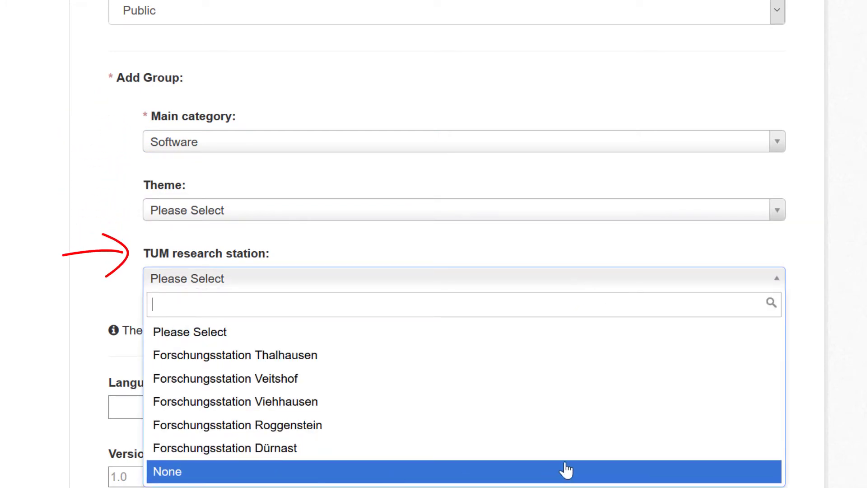
click(854, 375)
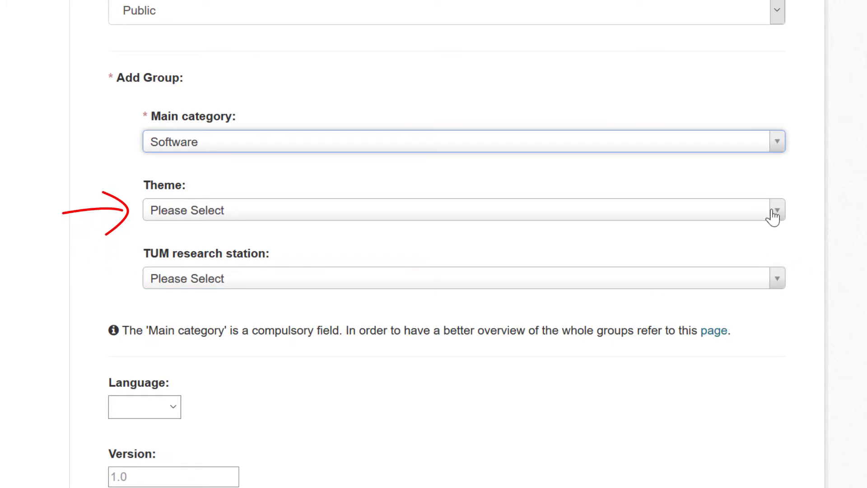
click(774, 211)
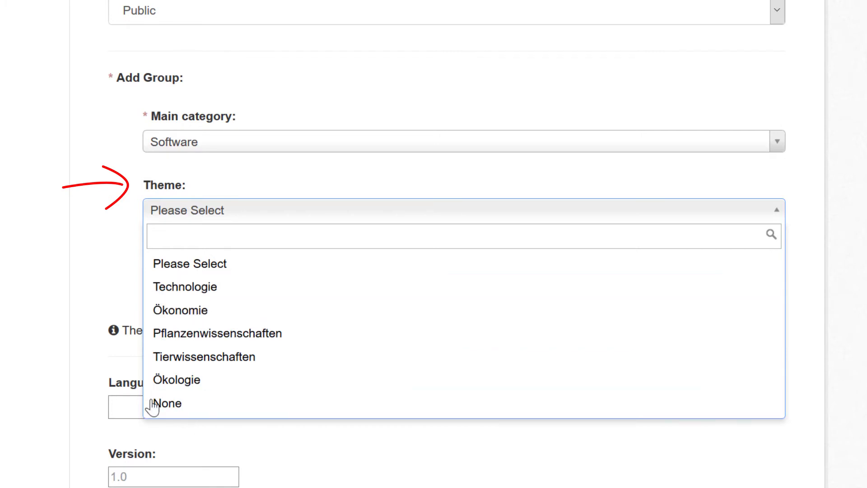
click(691, 212)
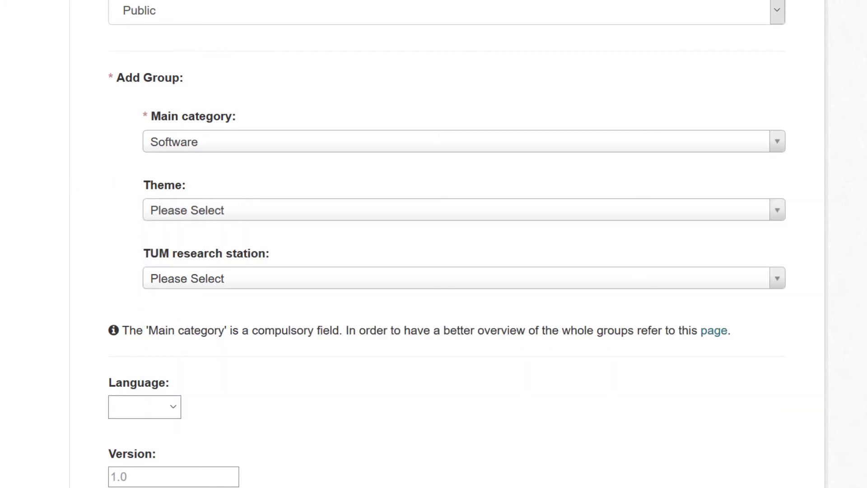
- Set main category Projekt, theme Technologie and research station Forschungsstation Dürnast
click(716, 154)
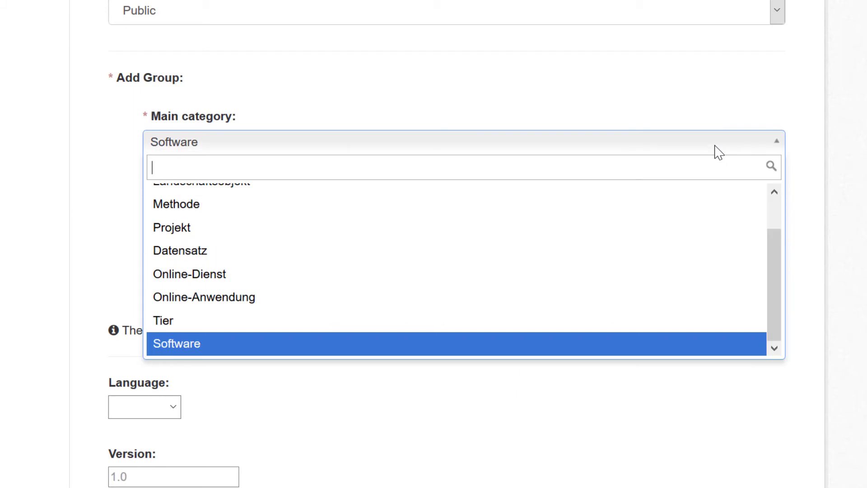
scroll(368, 294, up, 1)
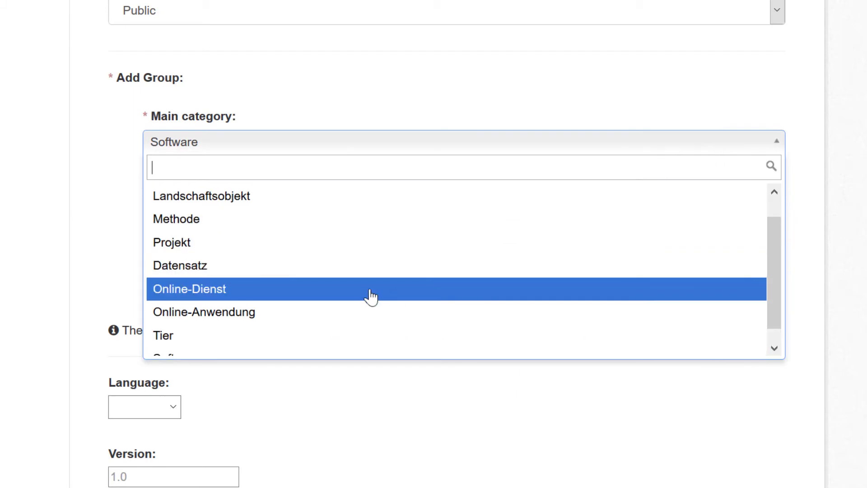
click(180, 243)
click(296, 221)
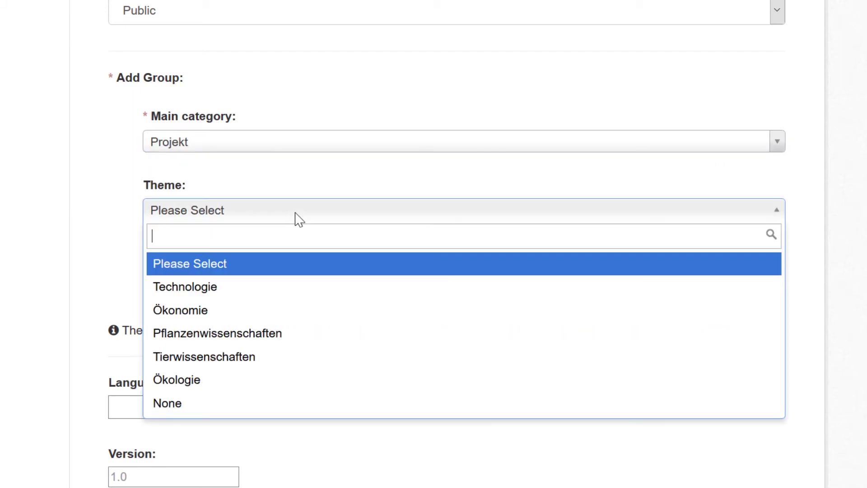
click(217, 295)
click(279, 285)
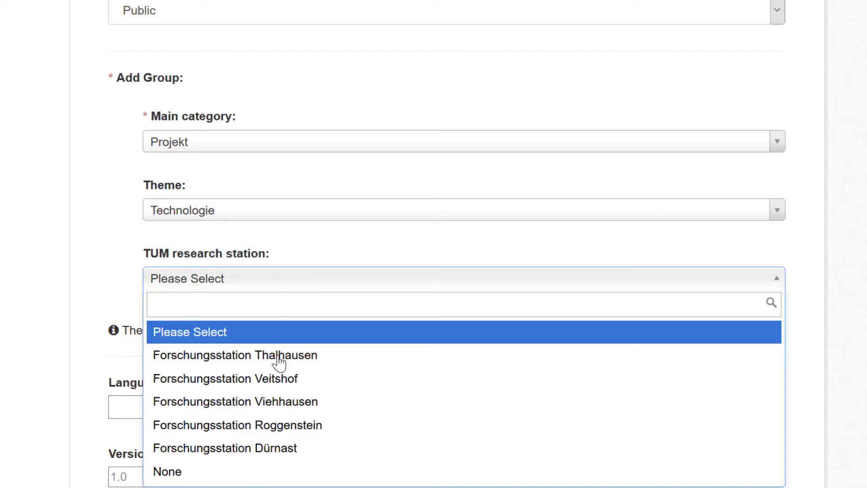
click(263, 449)
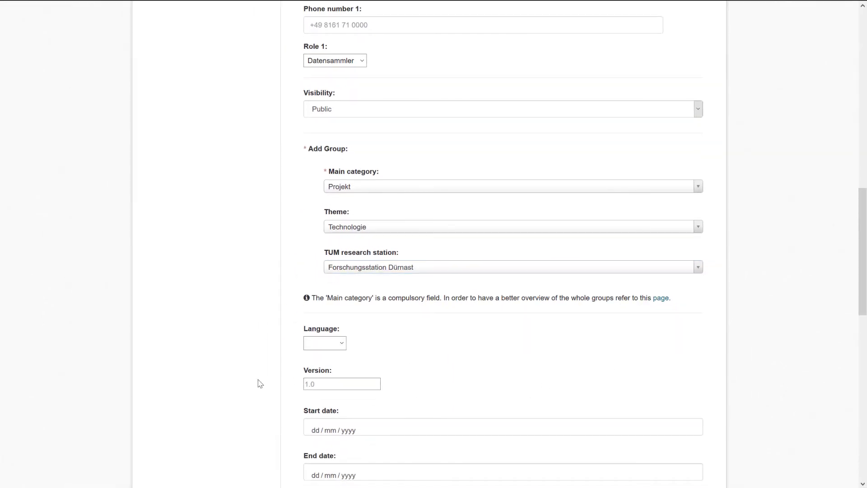
- Choose English as the dataset language, then scroll down to the date fields
click(331, 345)
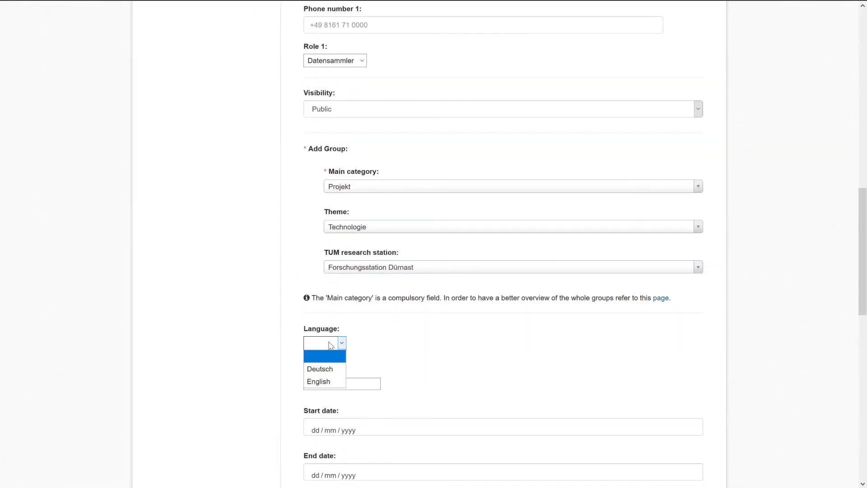
click(326, 382)
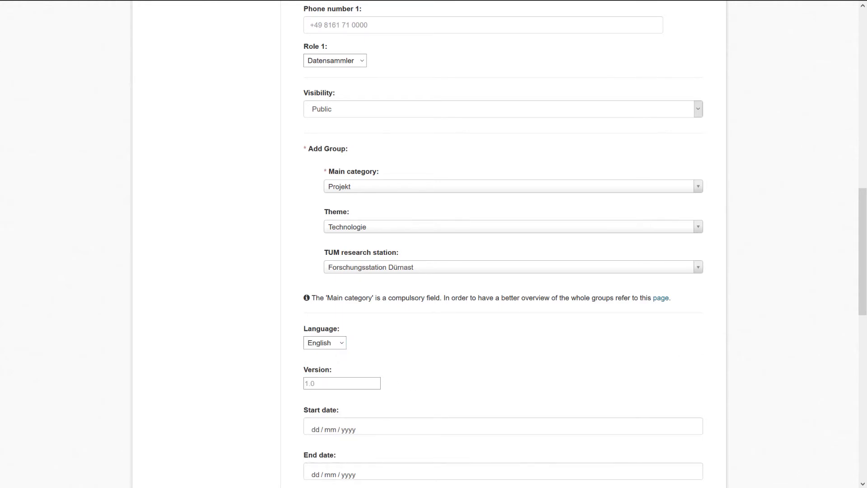
drag(862, 283, 855, 354)
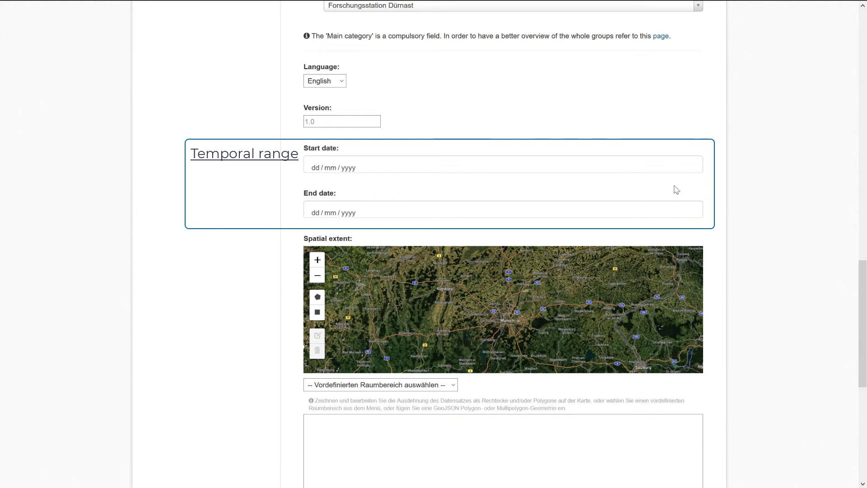
- Pick 1 January 2015 as start date and enter 30/12/2019 as end date
click(693, 170)
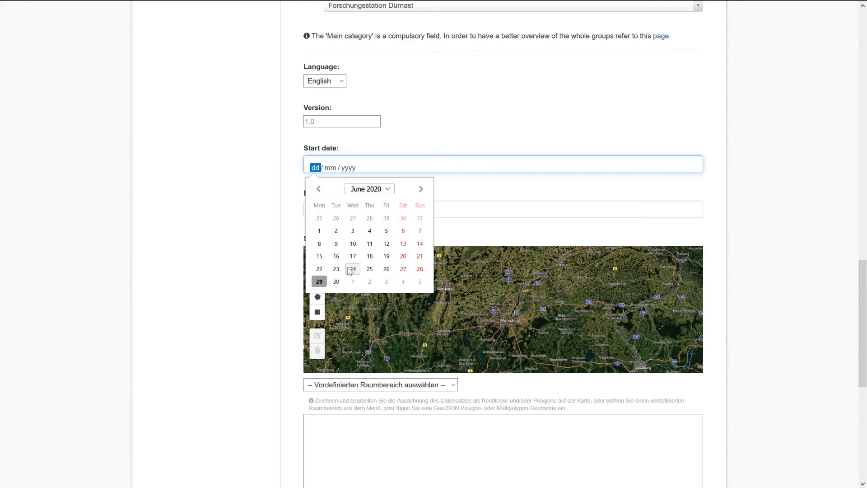
click(381, 191)
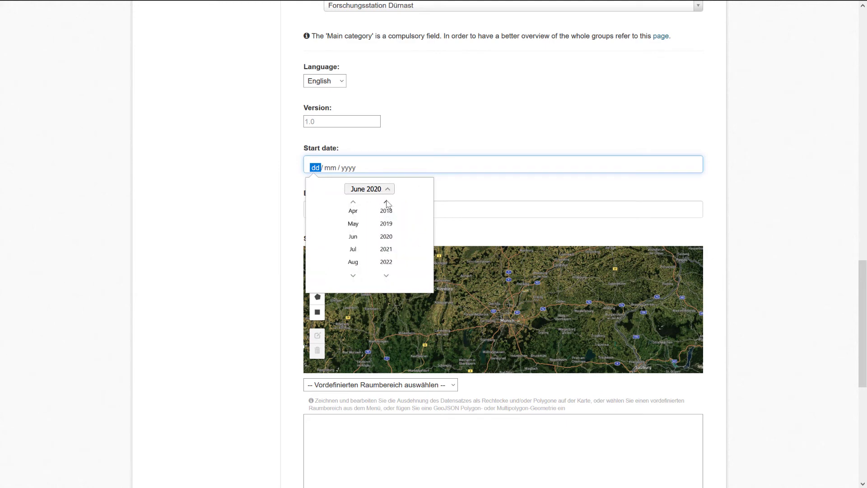
click(387, 202)
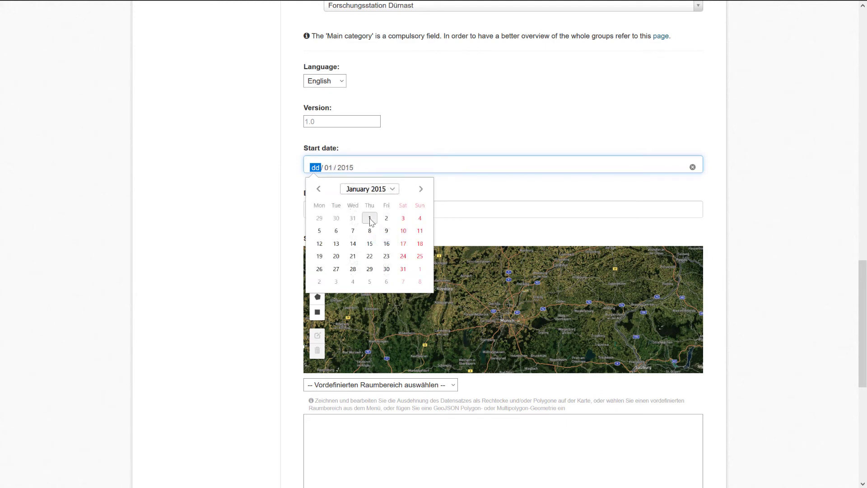
click(370, 219)
click(367, 213)
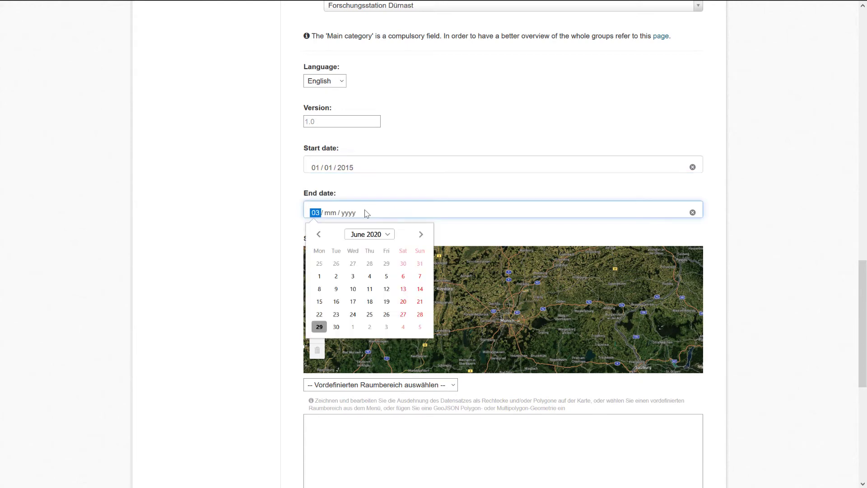
text(30 / 12 / )
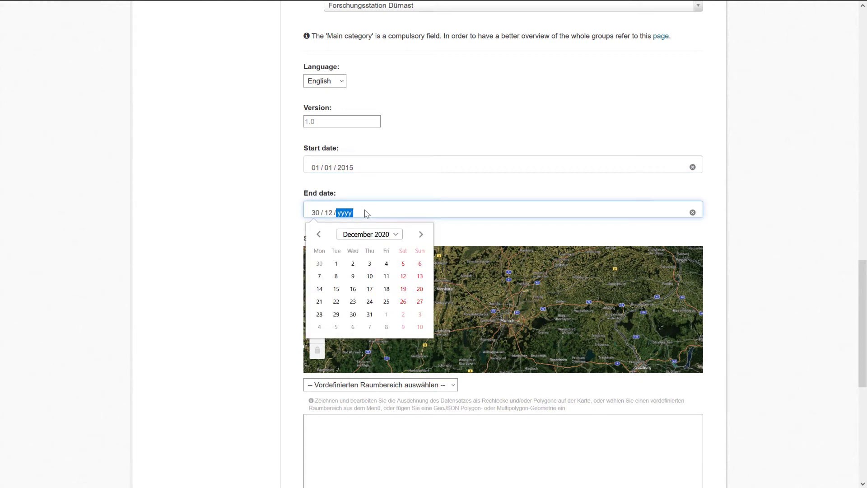
text(2019)
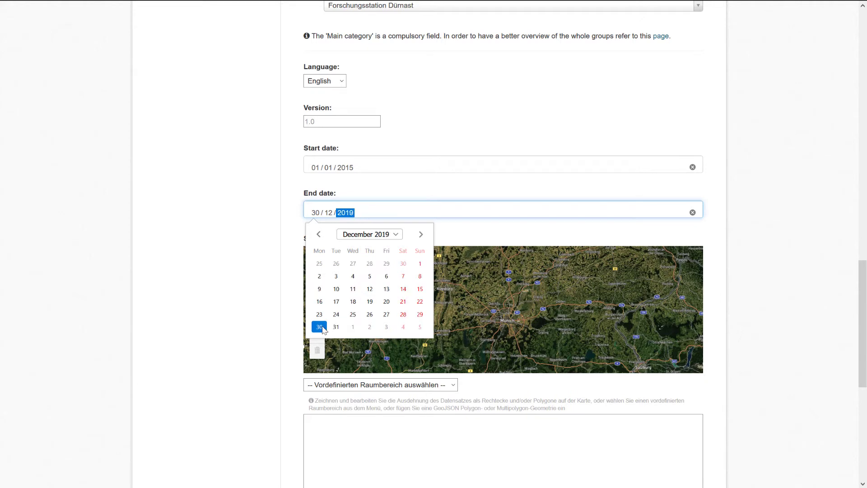
key(Return)
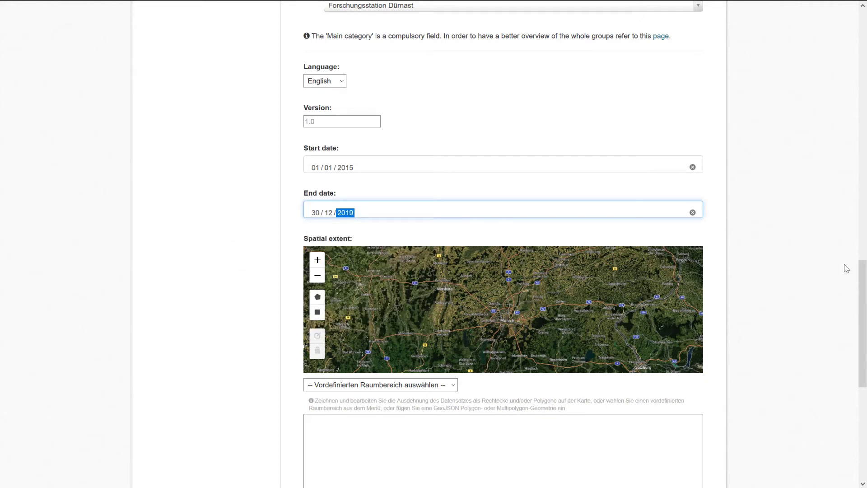
- Draw a rectangular extent around the study area near Dürnast on the map
scroll(846, 268, down, 3)
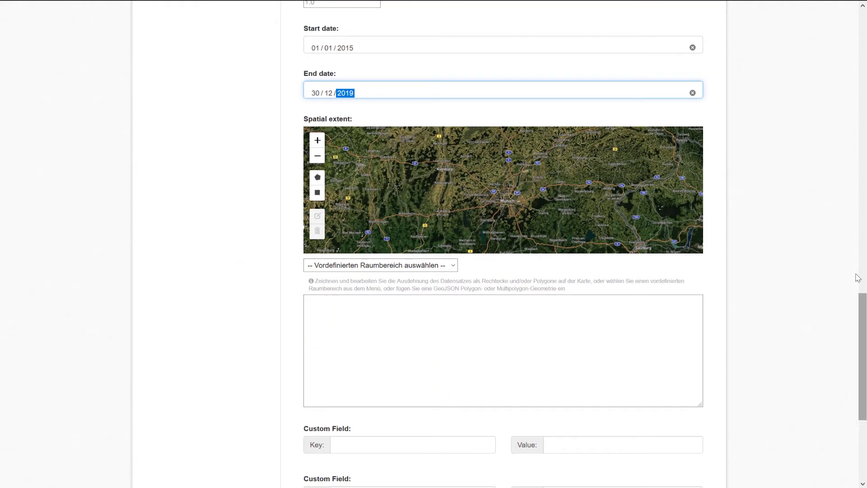
click(454, 172)
scroll(454, 173, up, 6)
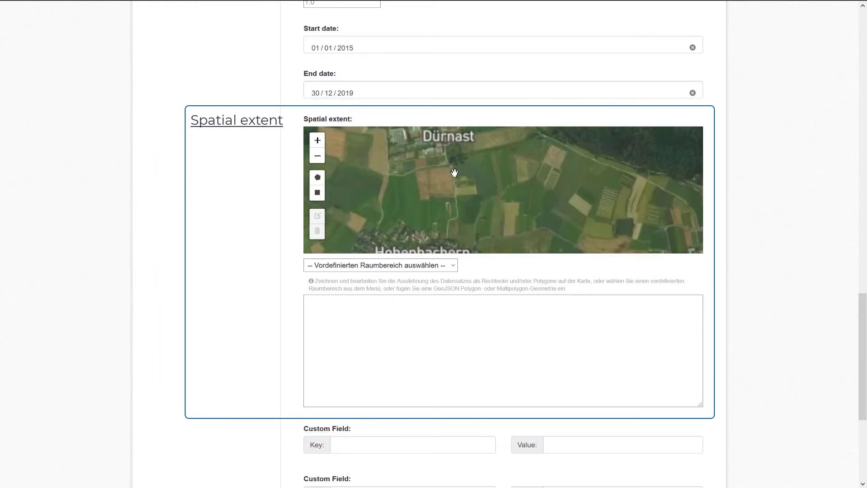
scroll(461, 172, down, 3)
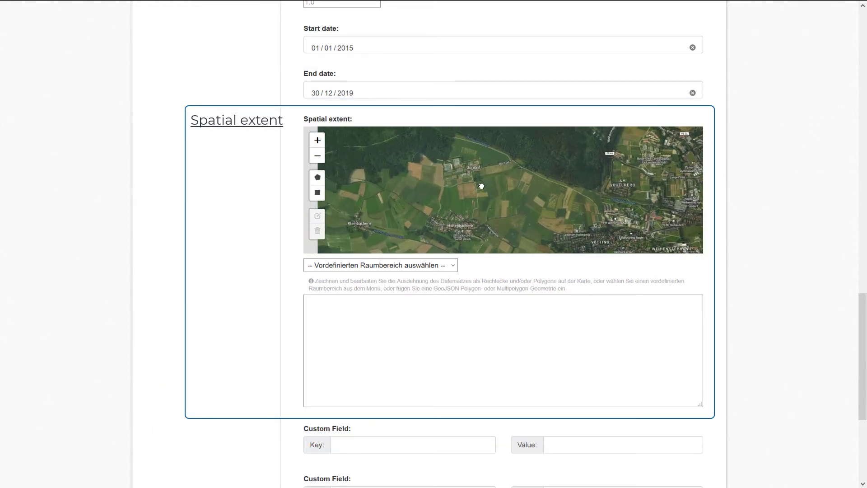
click(318, 193)
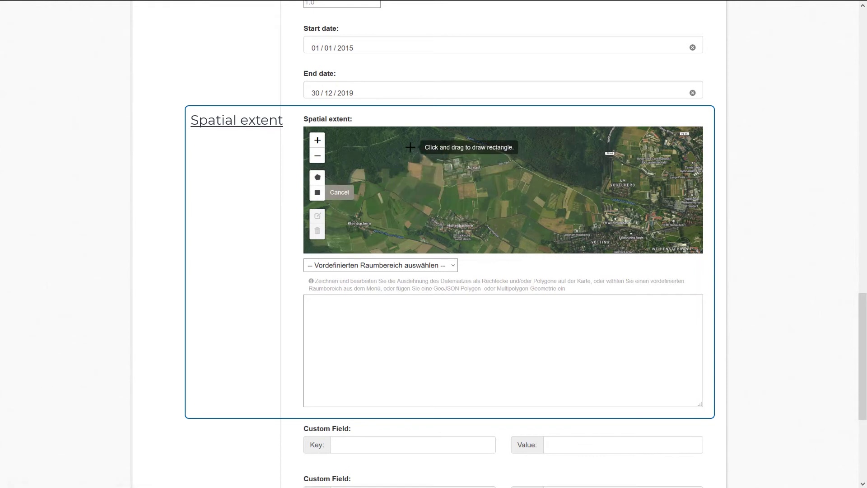
drag(410, 145, 568, 229)
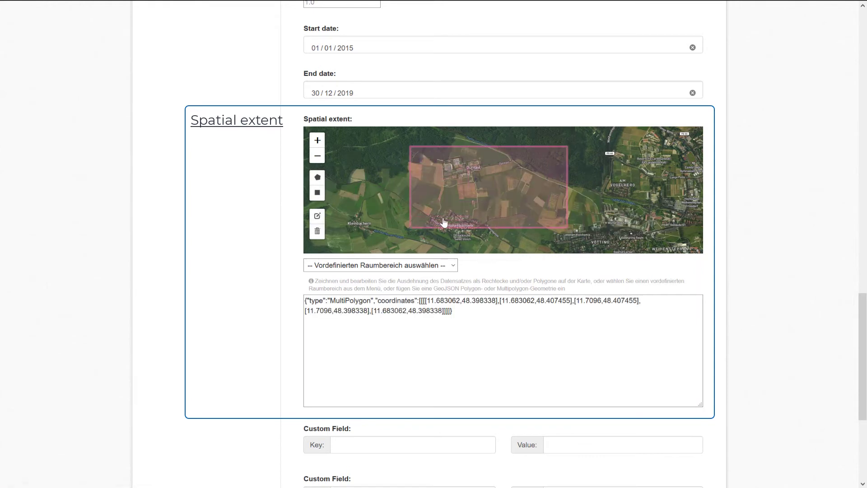
- Delete the rectangle and draw a polygon extent over the fields instead
click(324, 232)
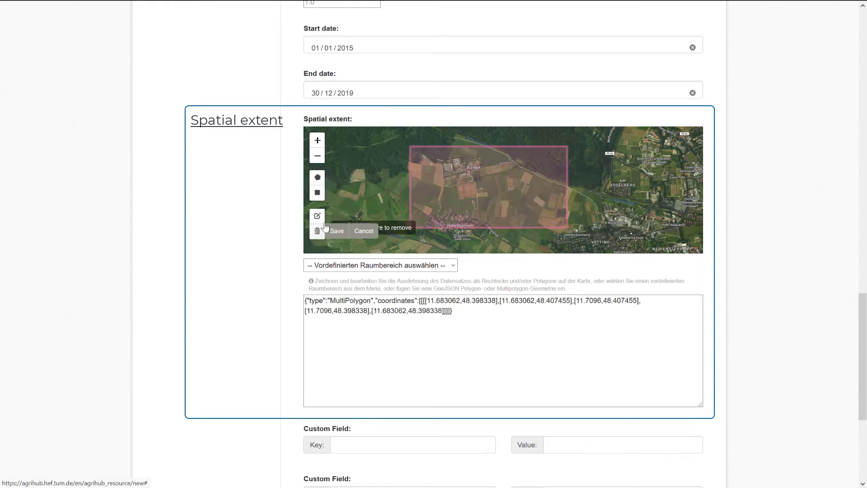
click(414, 213)
click(337, 231)
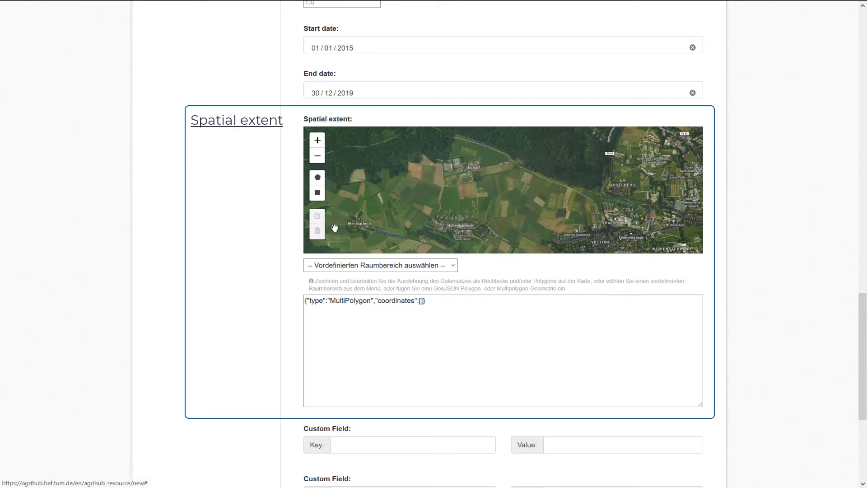
click(318, 179)
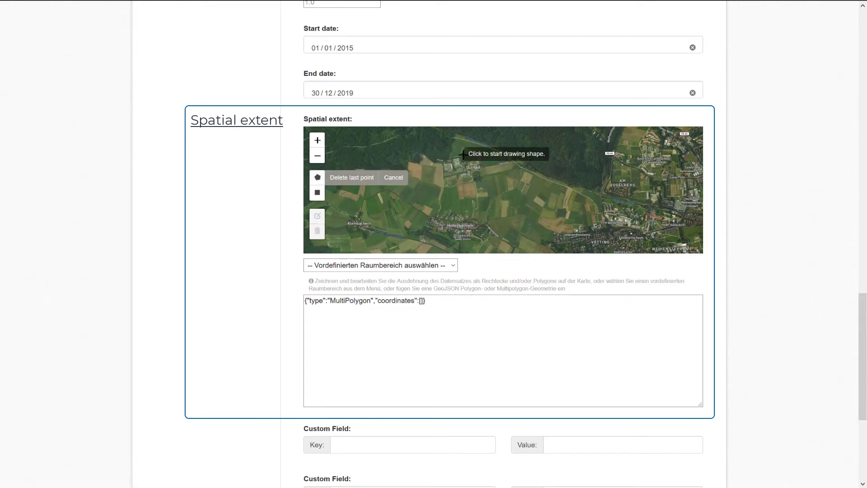
click(511, 159)
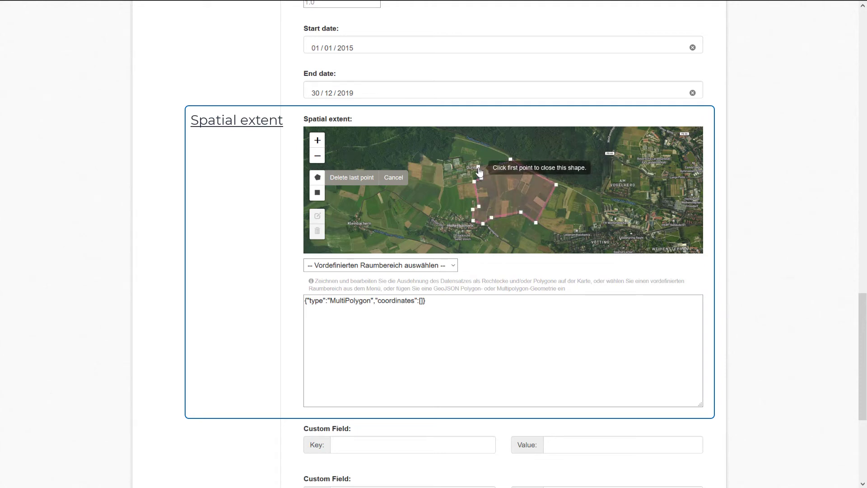
click(510, 161)
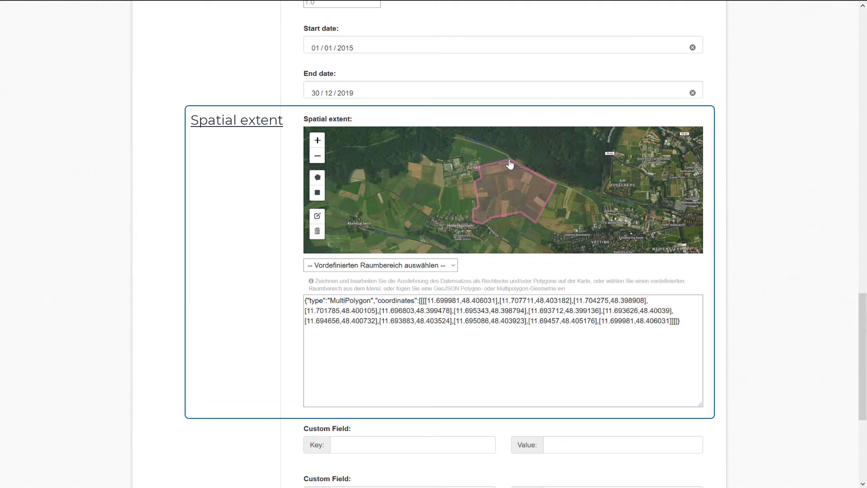
drag(862, 308, 862, 311)
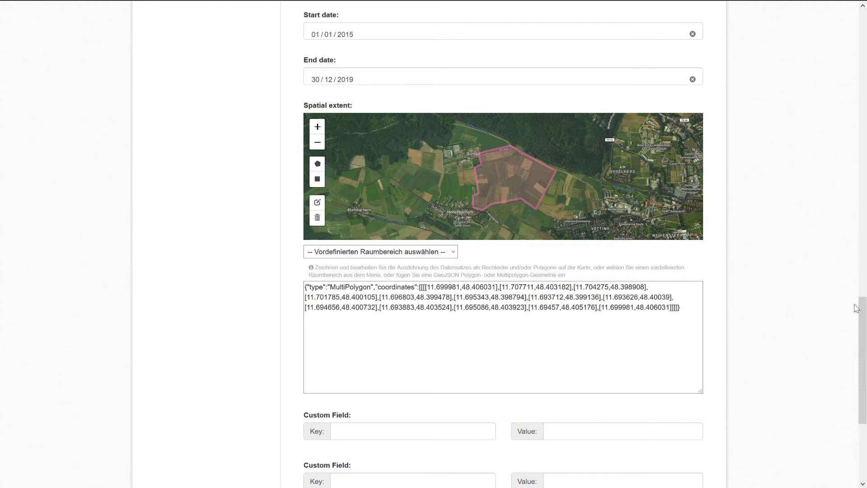
drag(863, 308, 863, 356)
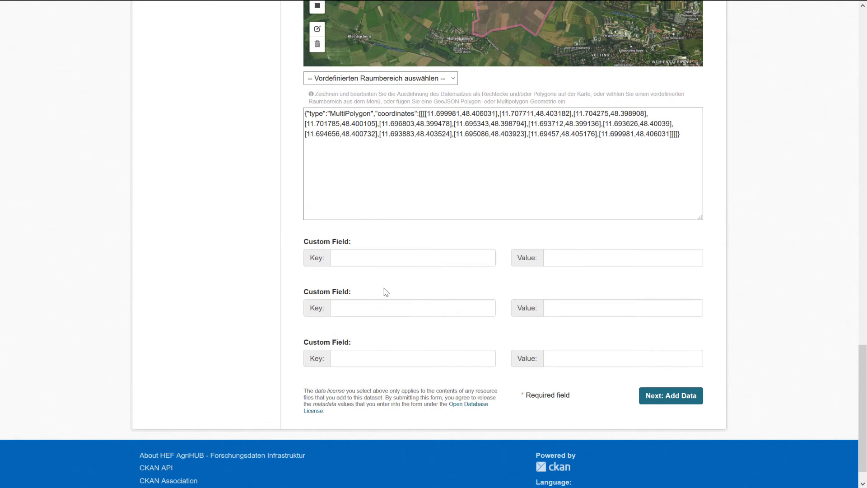
click(372, 260)
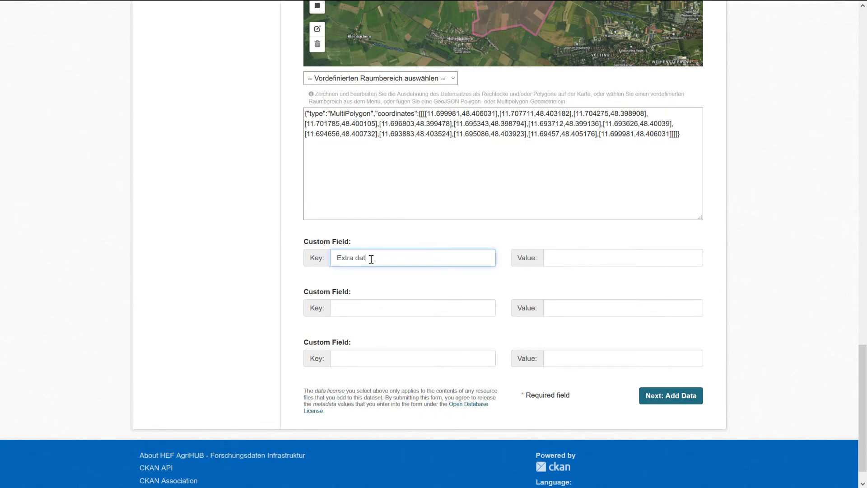
click(561, 257)
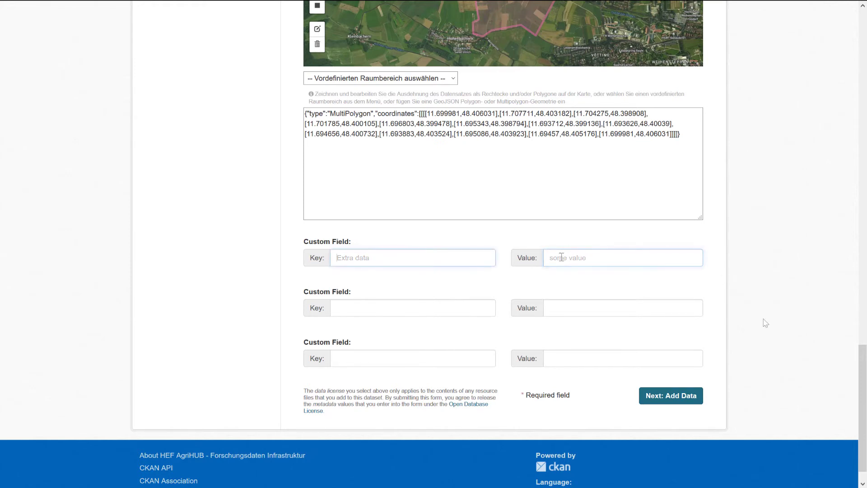
scroll(766, 322, down, 1)
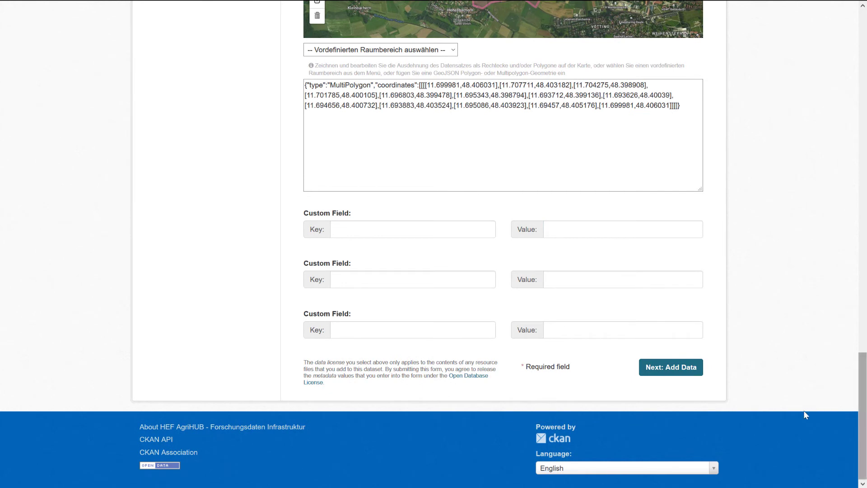
- Continue to the Add data step and finish, leaving all resource fields empty
click(672, 370)
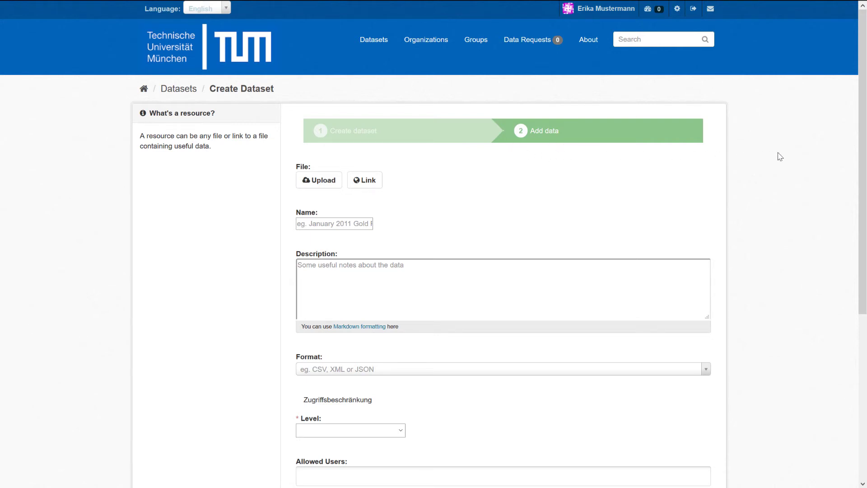
drag(861, 140, 859, 285)
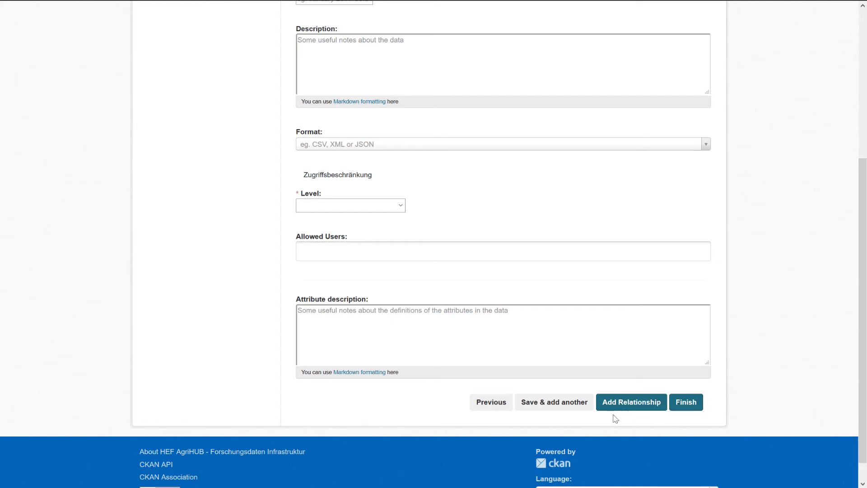
scroll(465, 411, up, 5)
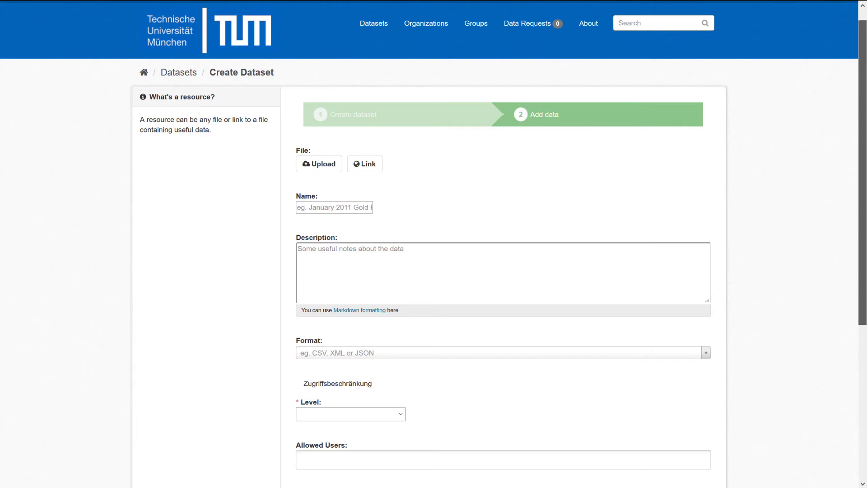
scroll(863, 374, down, 4)
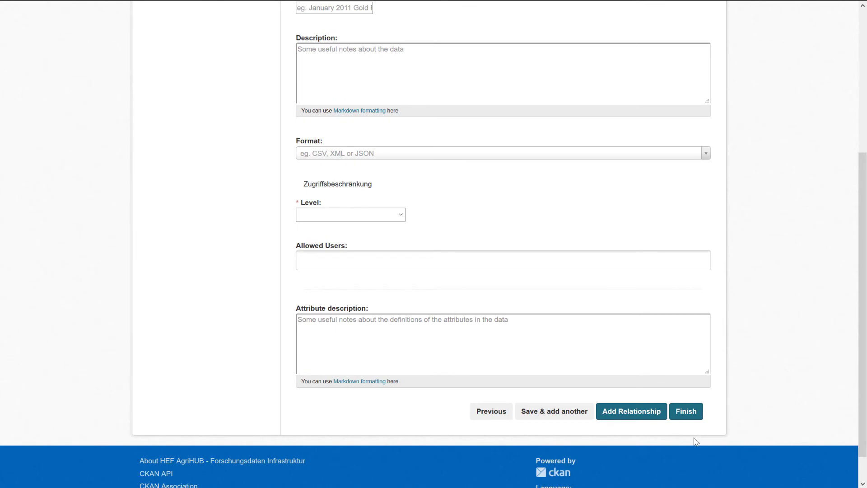
click(691, 400)
- Complete the dataset and review its polygon extent map and Additional Info
click(687, 393)
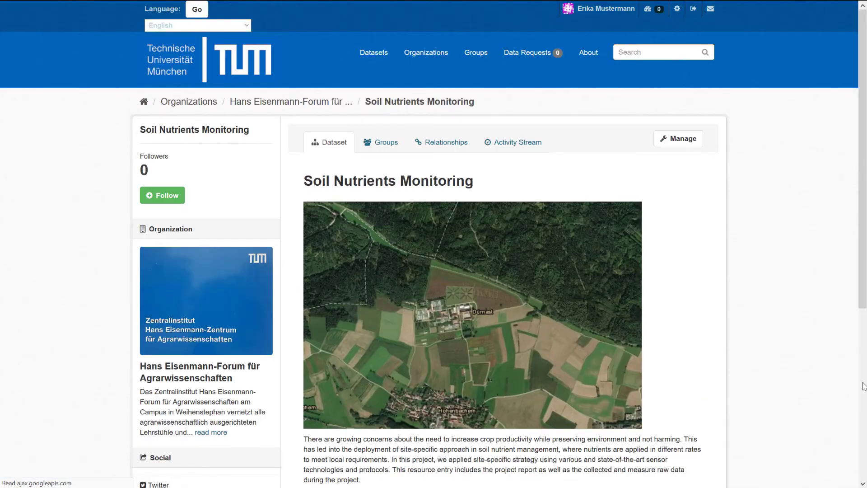
scroll(751, 110, down, 2)
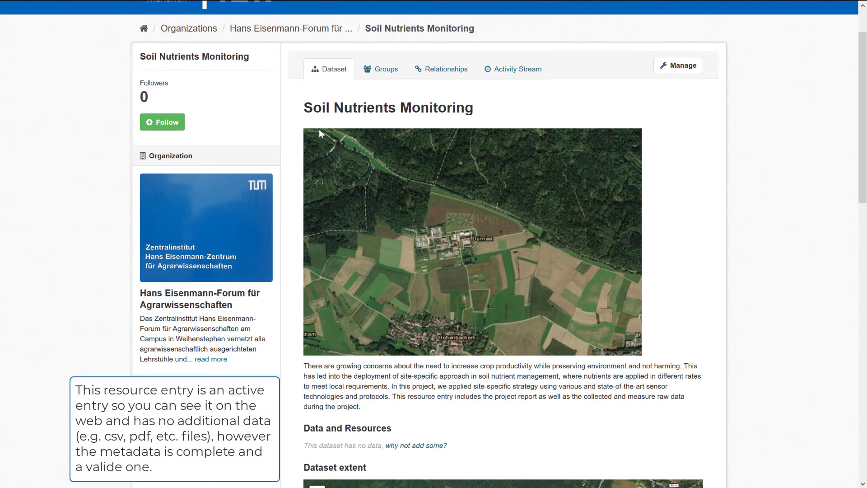
scroll(447, 113, down, 5)
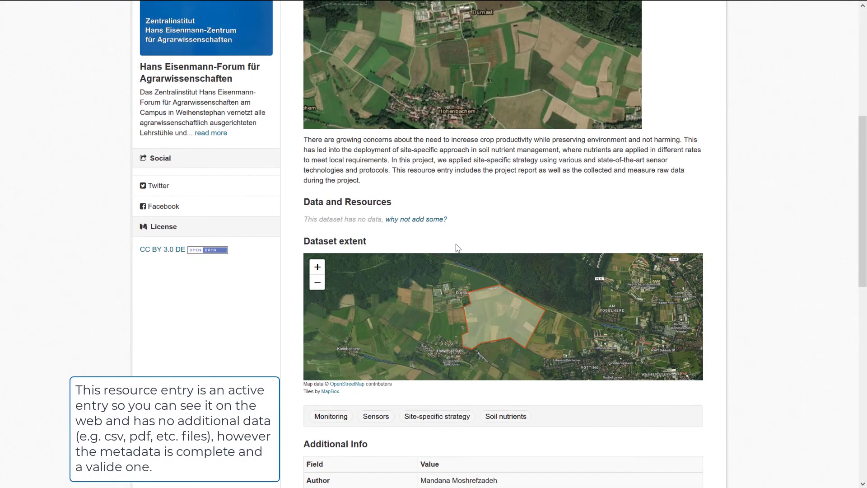
drag(862, 210, 864, 312)
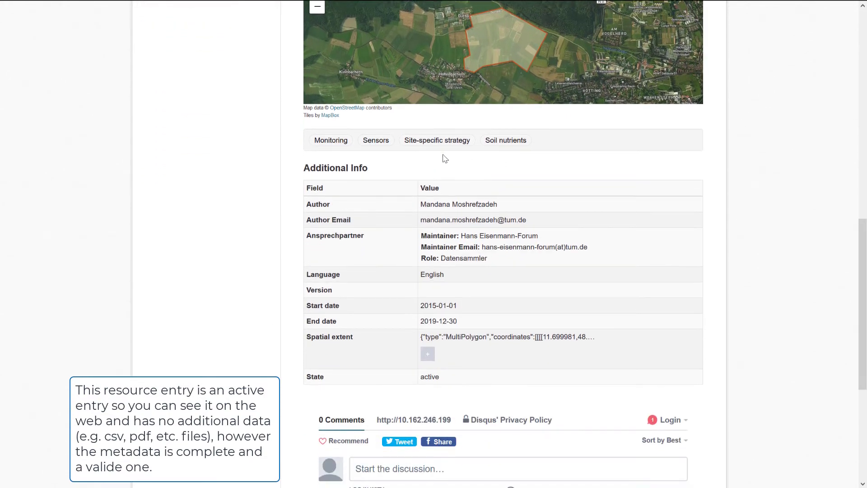
drag(425, 376, 296, 379)
scroll(296, 378, up, 7)
scroll(497, 244, up, 4)
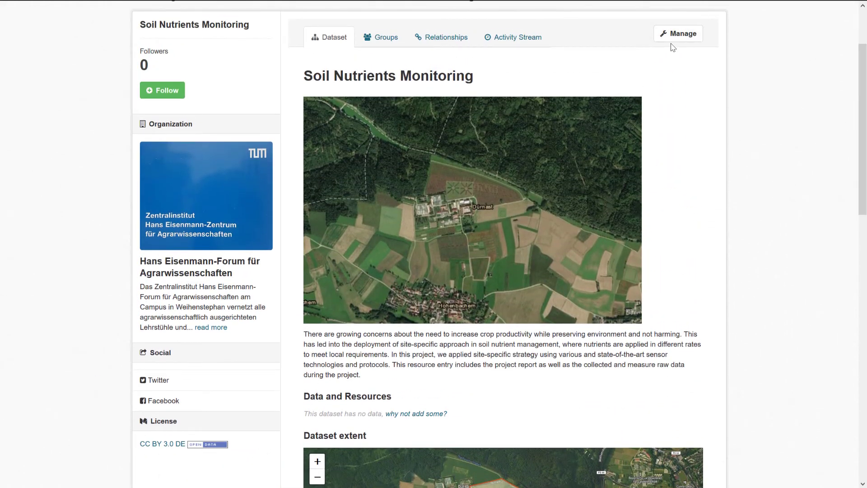
- Start a new resource, try the saved wiki.tum.de link, then remove it again
click(417, 416)
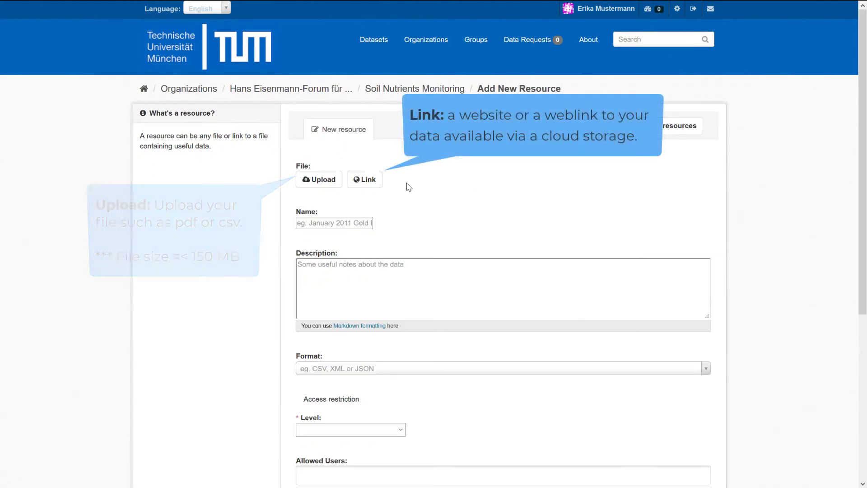
click(364, 183)
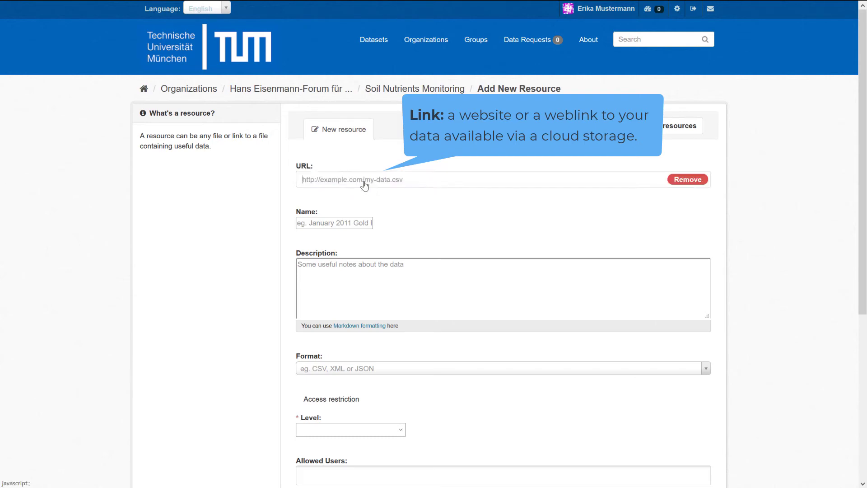
click(421, 180)
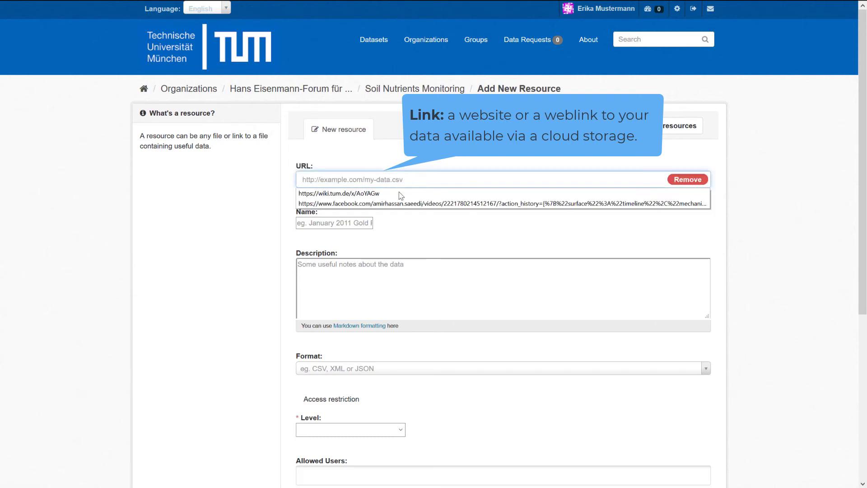
click(347, 194)
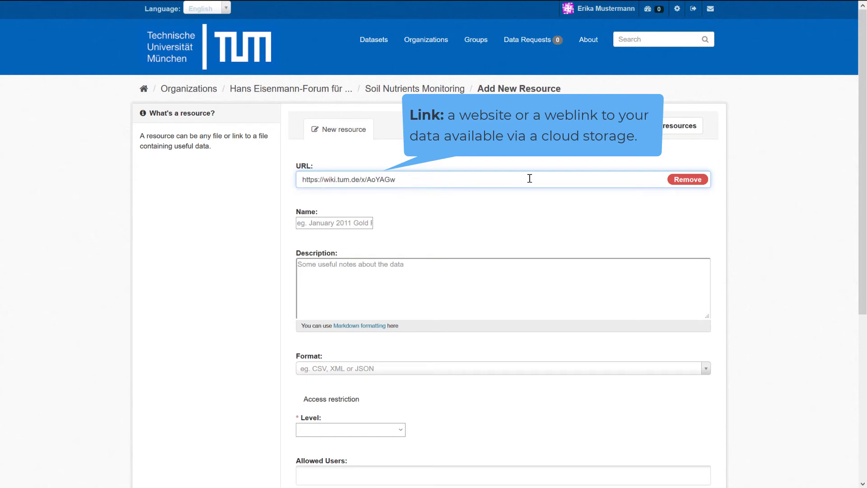
click(697, 181)
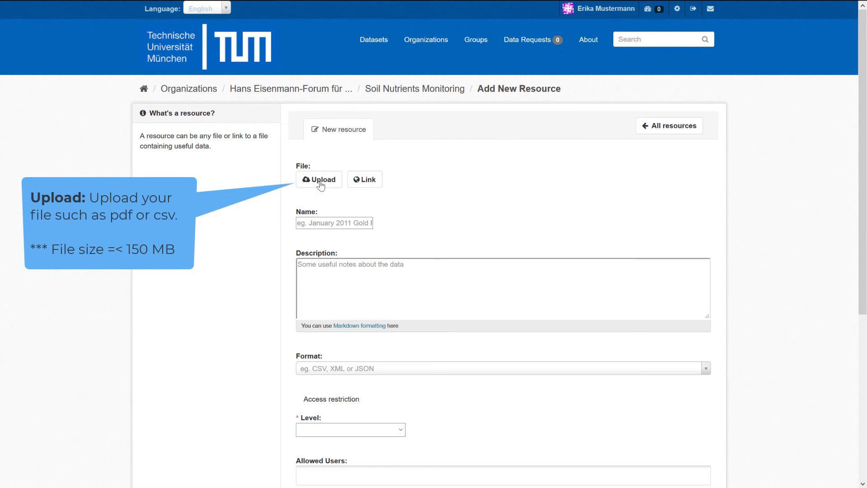
- Upload Sensors.shp from the sensorShapefile/shapefile folder
click(321, 182)
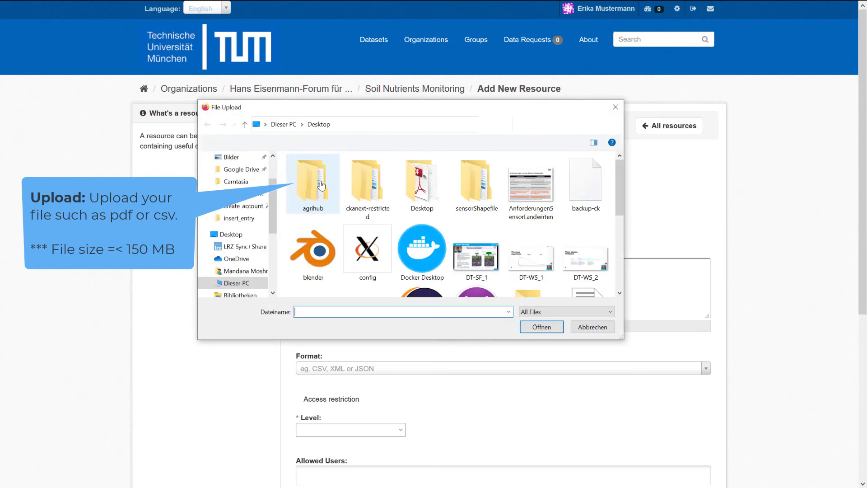
drag(281, 103, 382, 158)
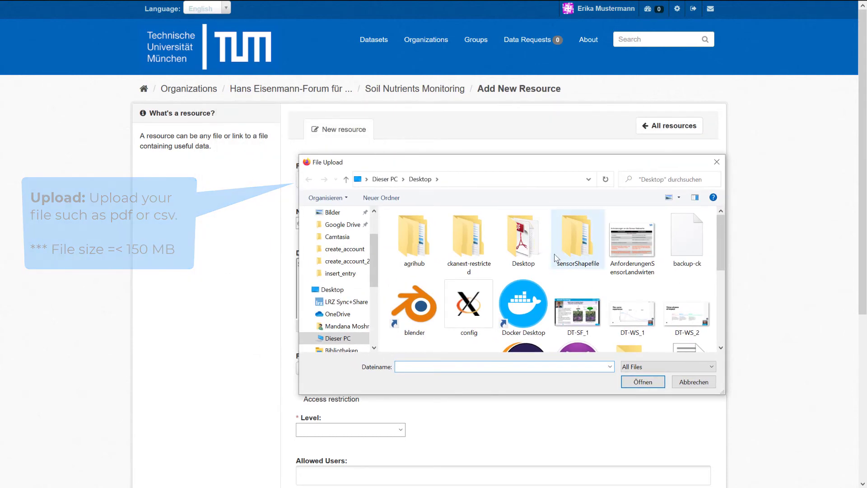
double_click(574, 251)
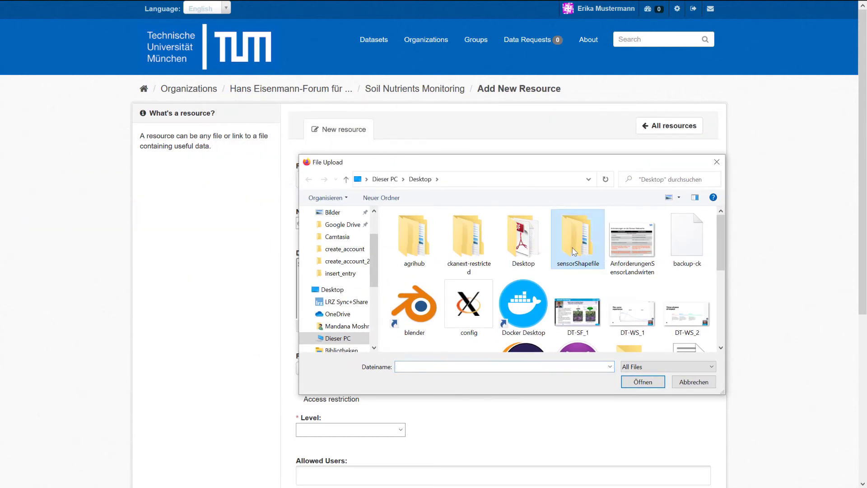
click(415, 231)
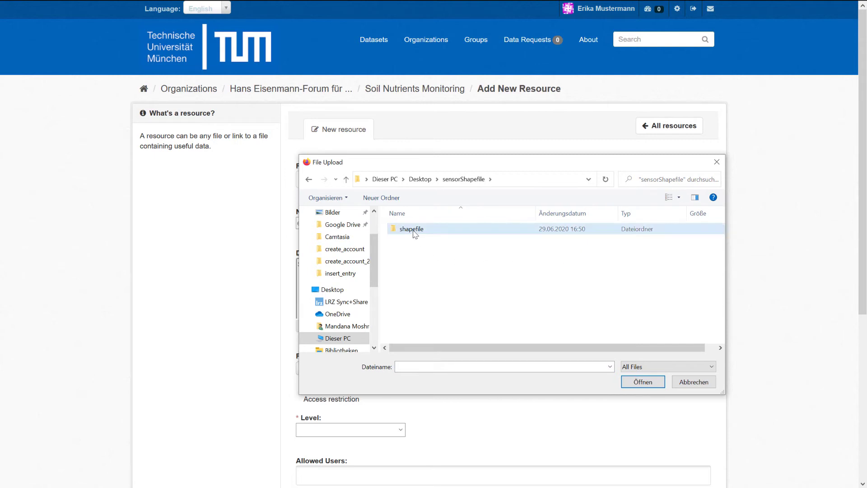
double_click(414, 231)
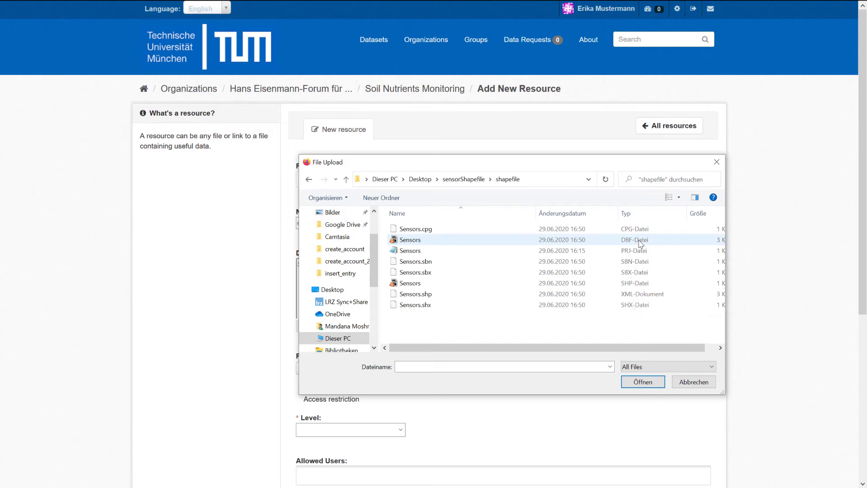
click(411, 241)
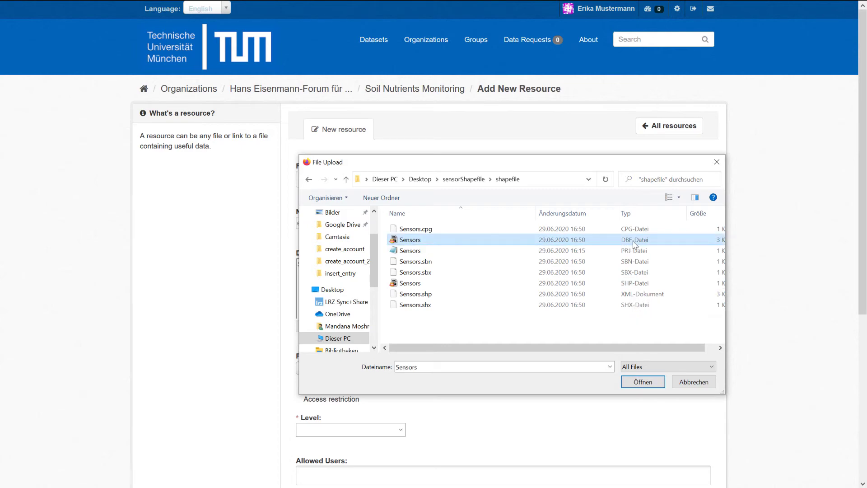
click(629, 249)
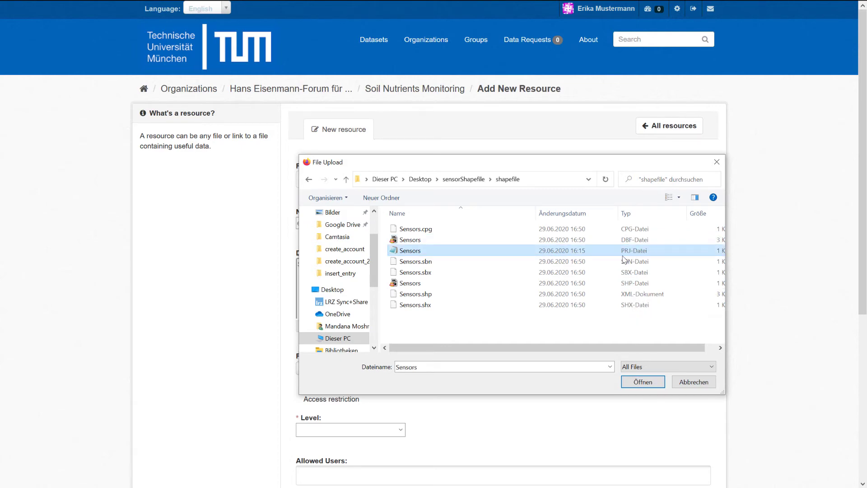
click(417, 283)
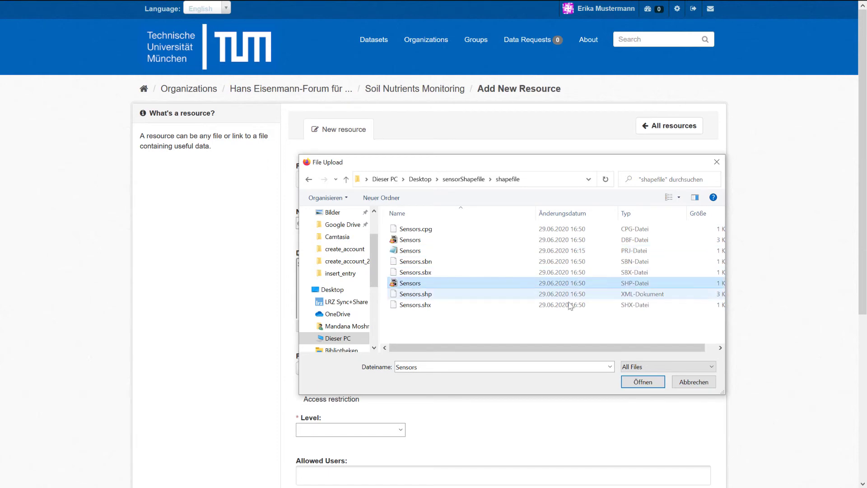
click(637, 387)
- Remove Sensors.shp and select the zipped shapefile archive instead
drag(345, 180, 294, 180)
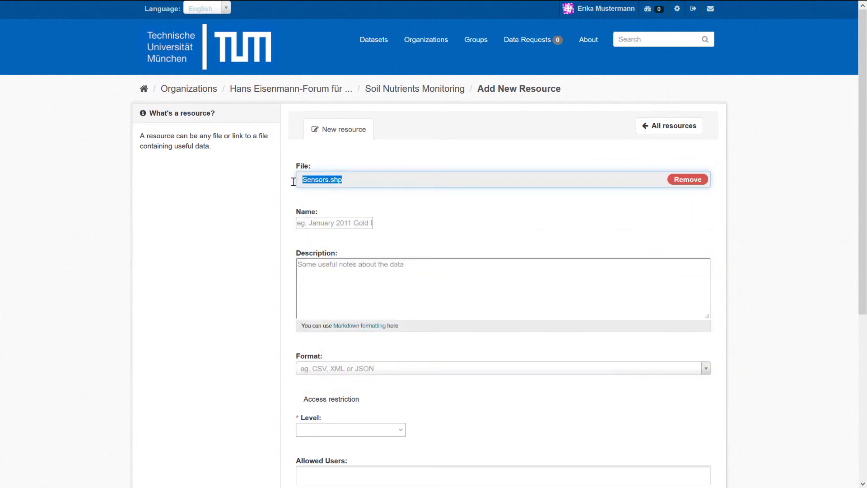
click(680, 181)
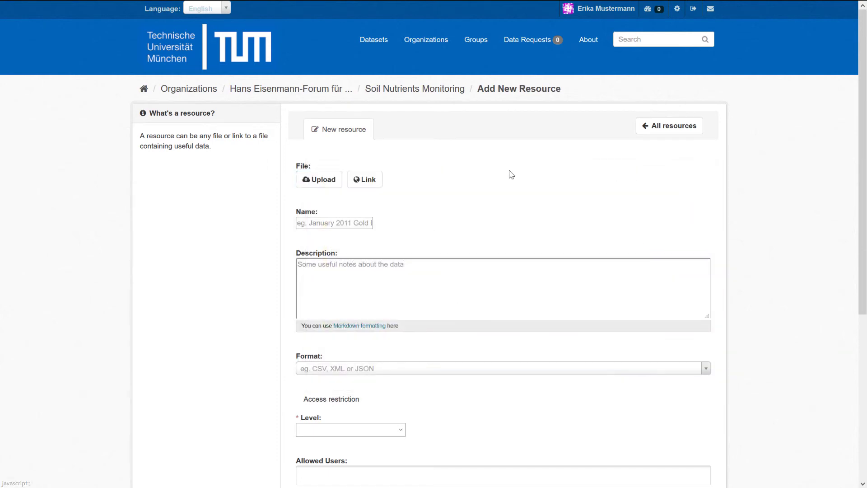
click(330, 184)
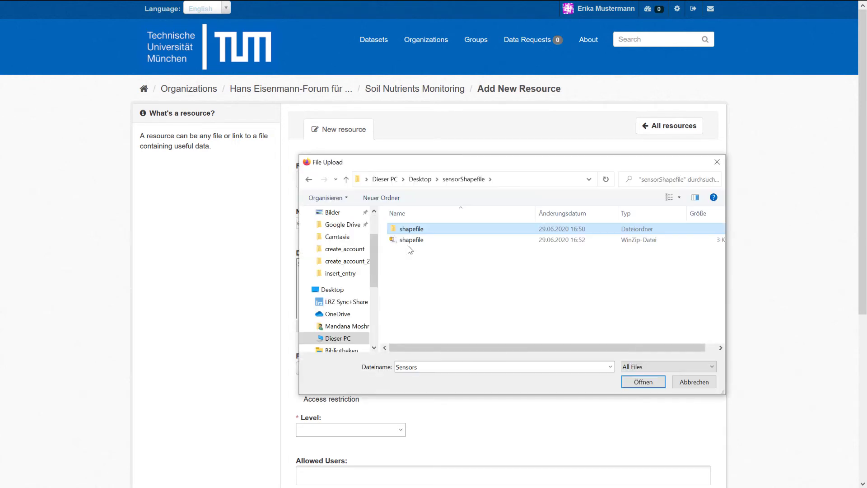
click(411, 242)
- Attach shapefile.7z, name it Sensor Shapefile and describe it as sensor locations
click(651, 384)
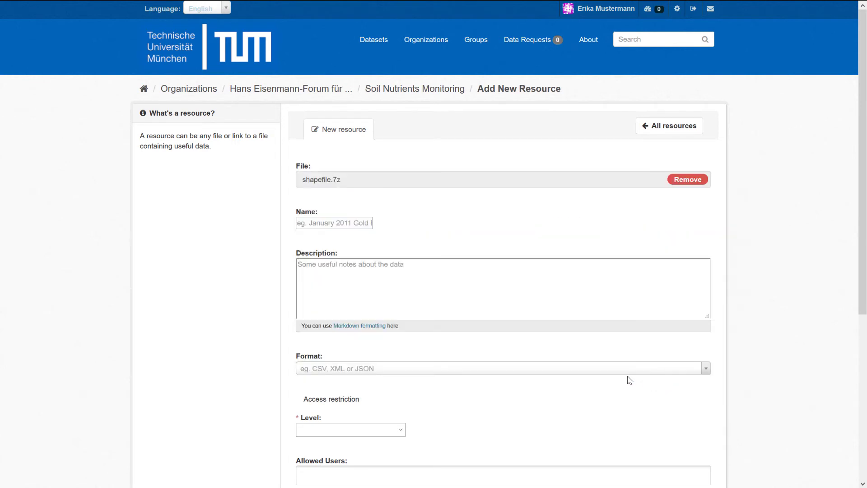
click(346, 228)
text(Sensor)
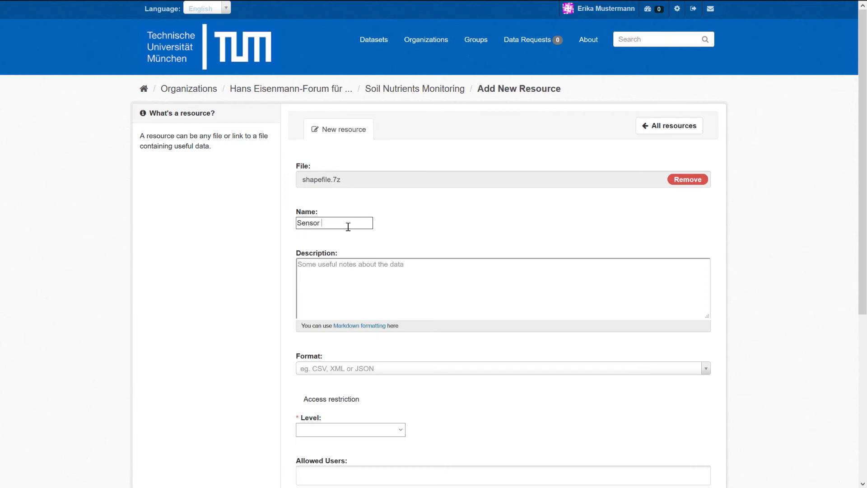
text( Shapefile)
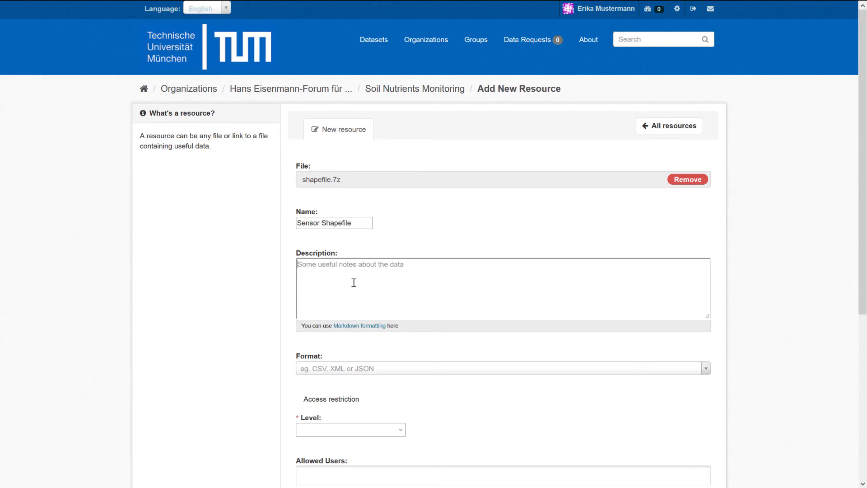
text(This shapefile includes the location of all installed sensors)
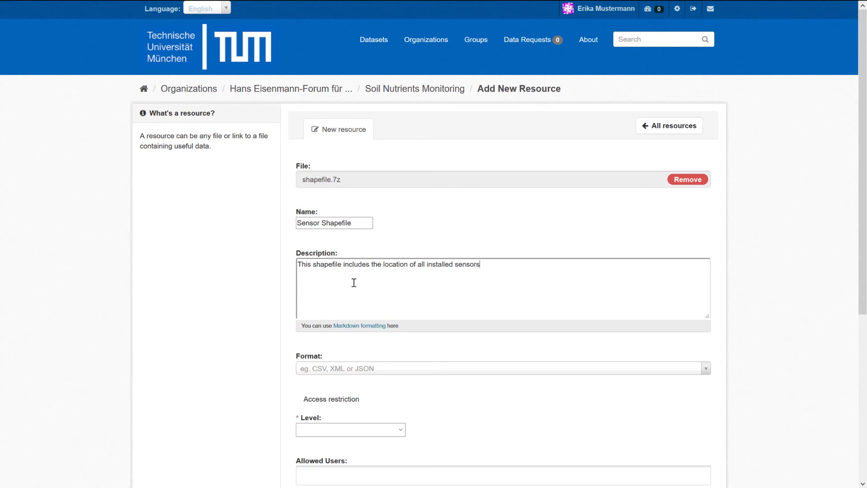
scroll(353, 283, down, 2)
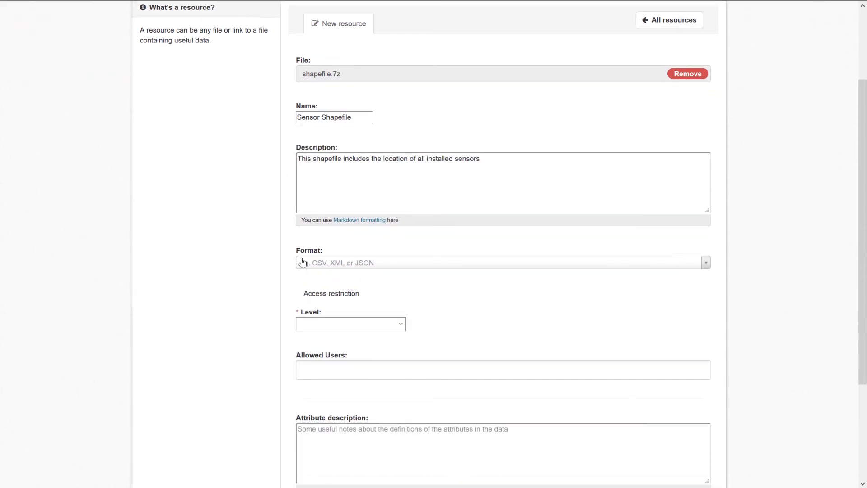
- Set the resource format to shp
click(332, 266)
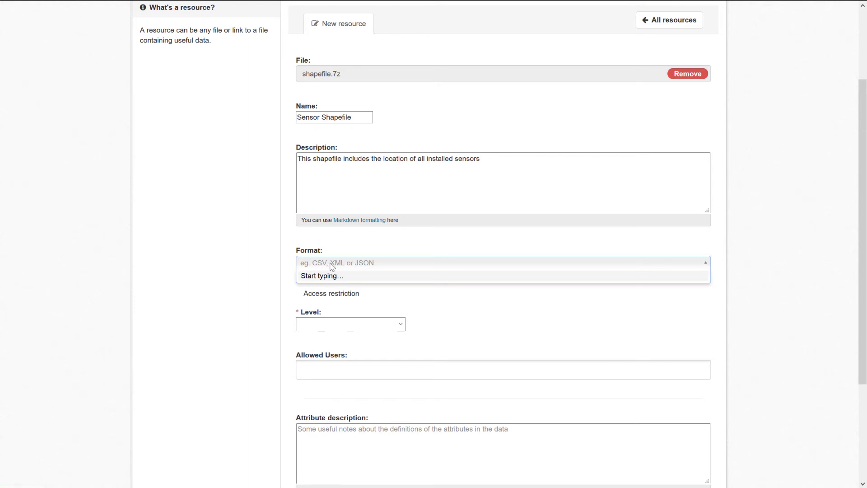
click(331, 267)
click(331, 266)
text(sh)
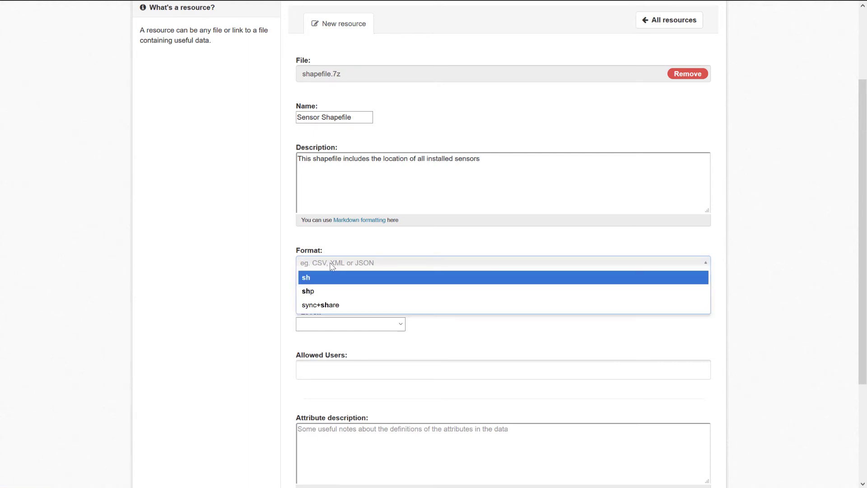
click(315, 294)
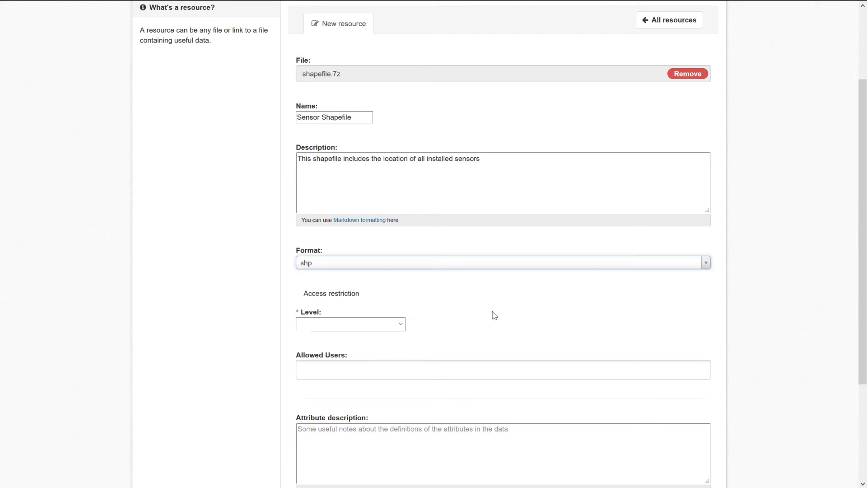
scroll(494, 315, down, 1)
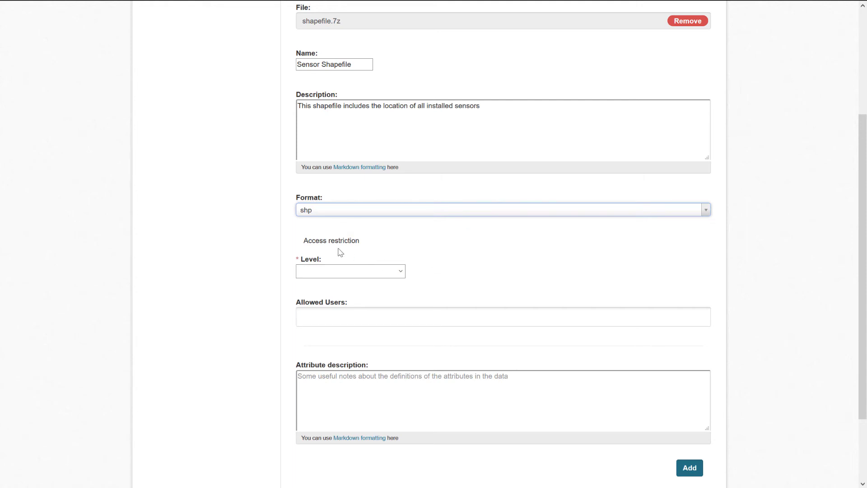
- Expand the Level dropdown under Access restriction to show the resource's access levels
drag(360, 241, 281, 240)
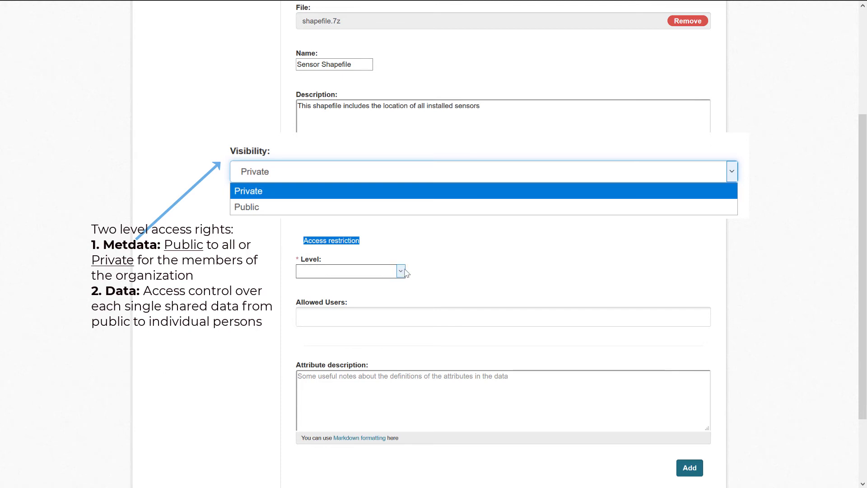
click(421, 271)
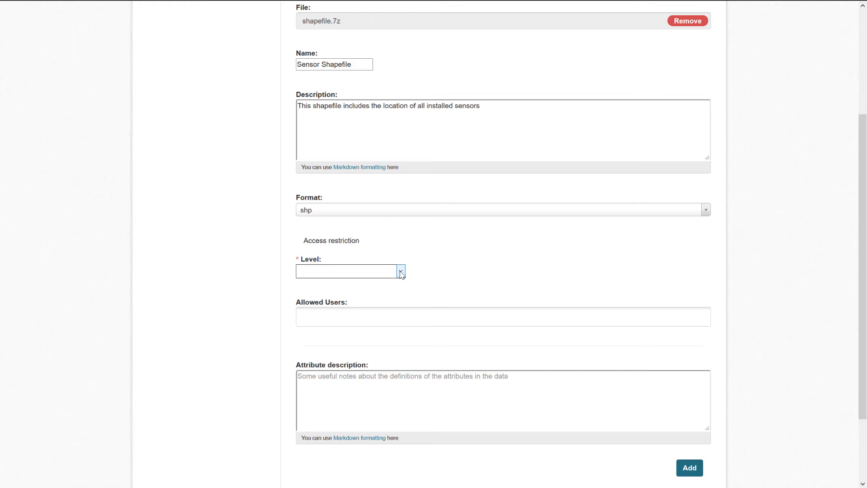
click(402, 273)
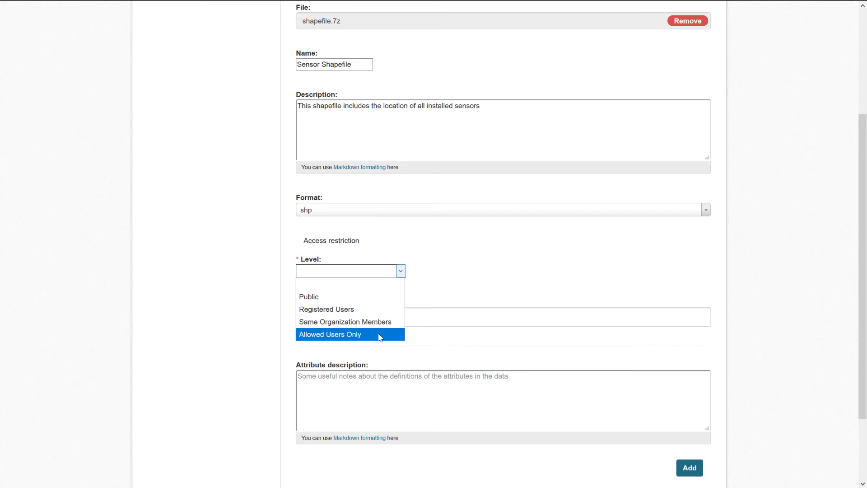
- Try restricting access to allowed users by adding a user, then remove that user again
click(373, 335)
click(343, 317)
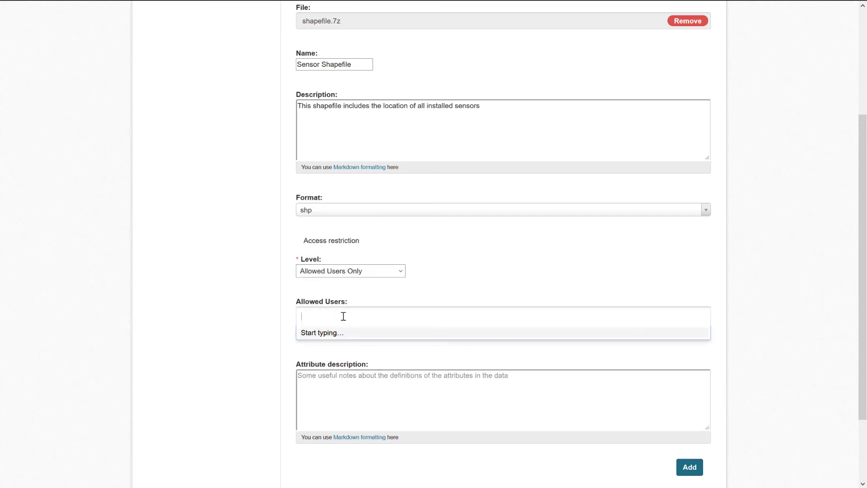
text(manda)
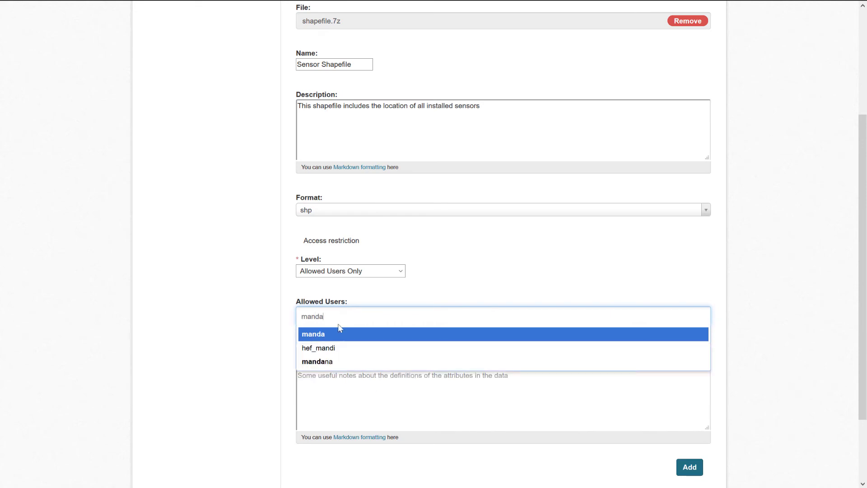
click(316, 362)
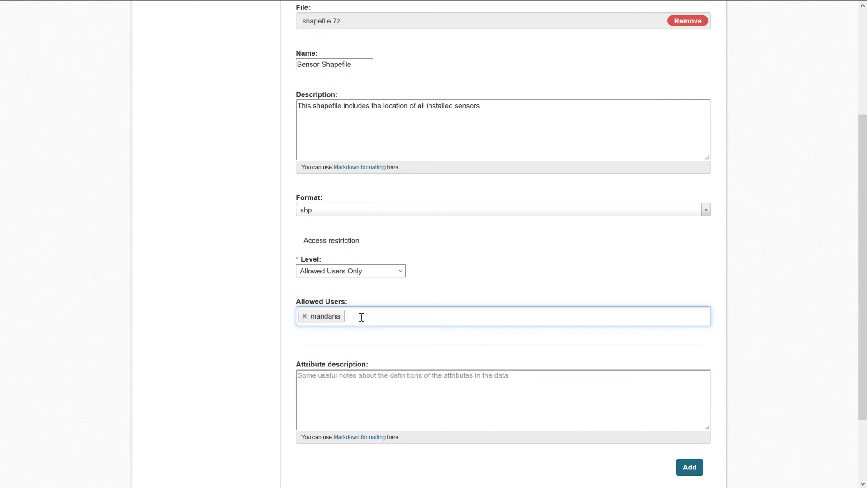
key(BackSpace)
key(BackSpace)
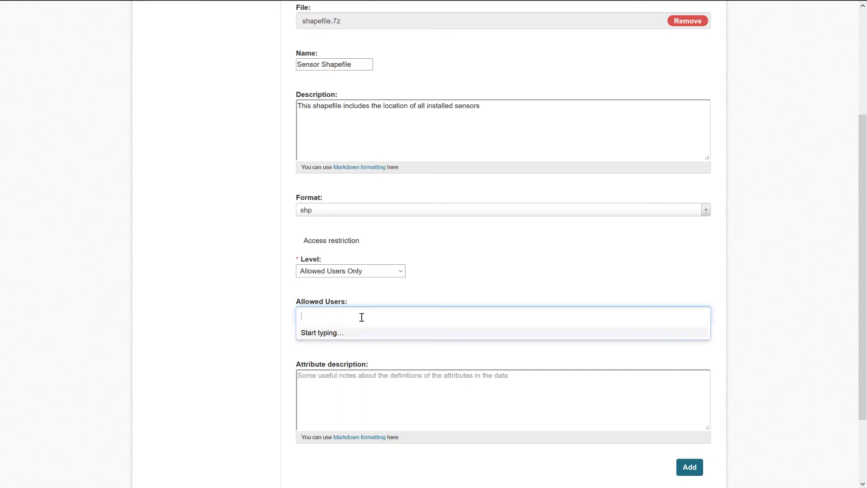
- Set the access level to Registered Users and note the sensor id attribute is referenced in titles
click(376, 277)
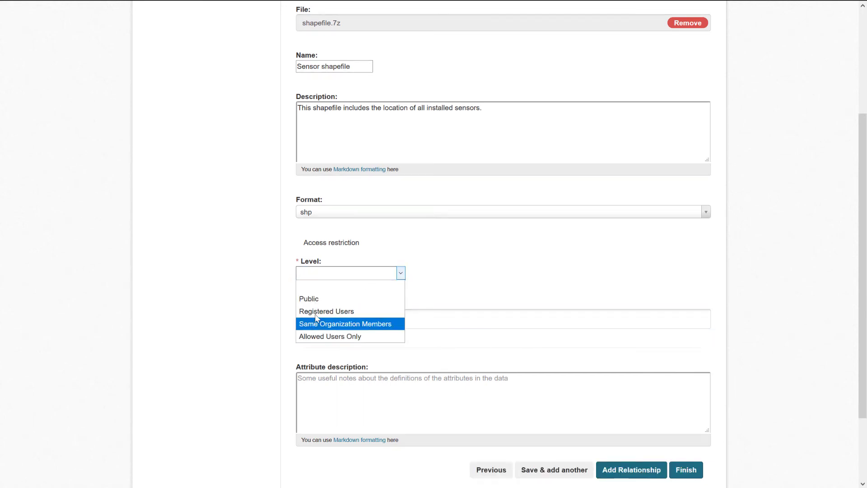
click(334, 314)
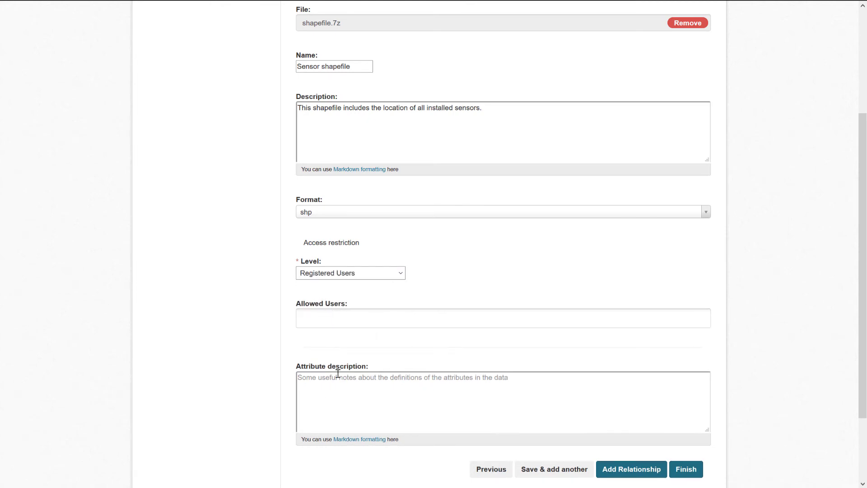
scroll(337, 373, down, 3)
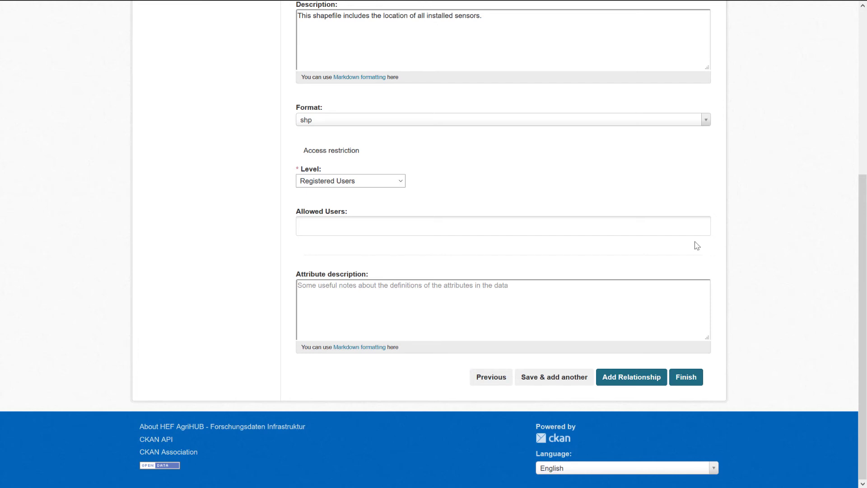
text(The attri)
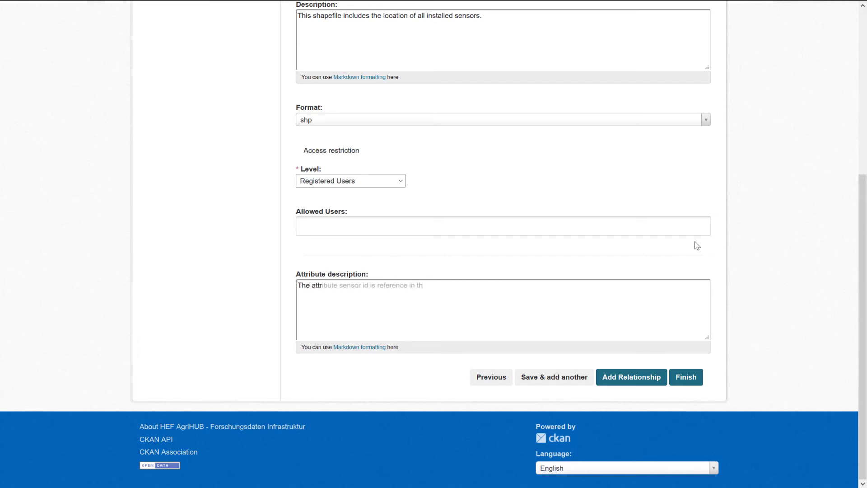
text(bute sensor id is reference in the title of the csv files.)
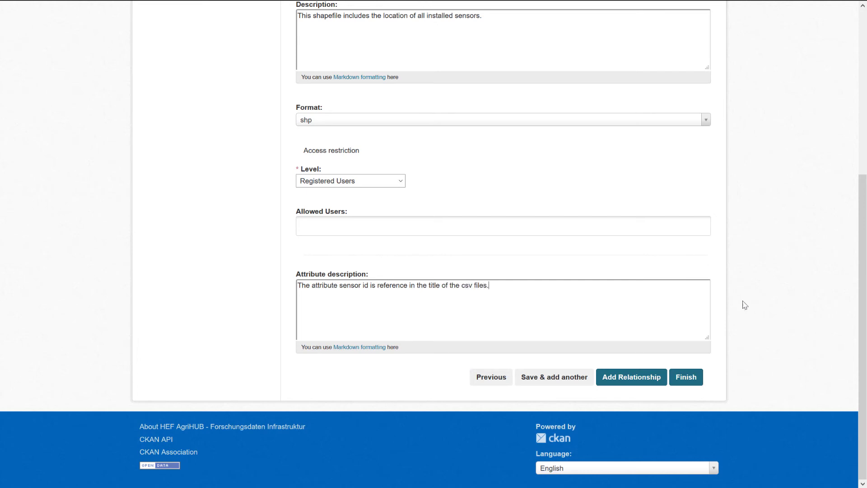
- Finish the Sensor Shapefile resource and review the dataset's resource list through Sensor_11
click(552, 378)
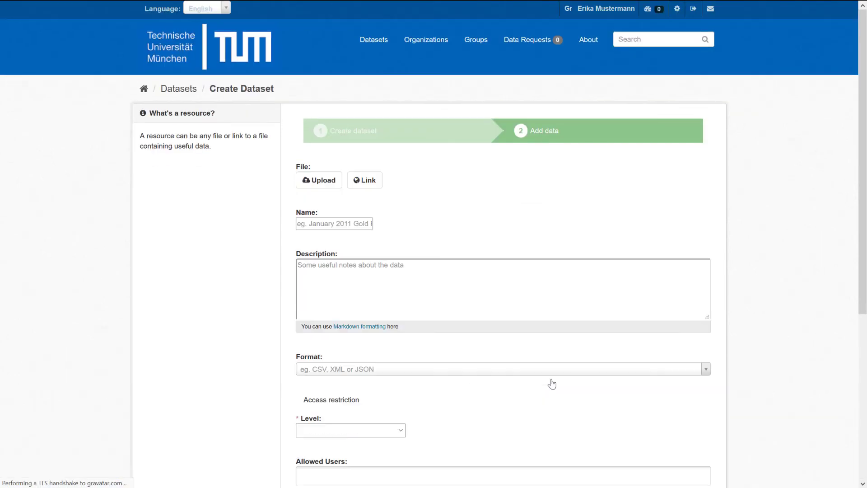
mouse_move(694, 13)
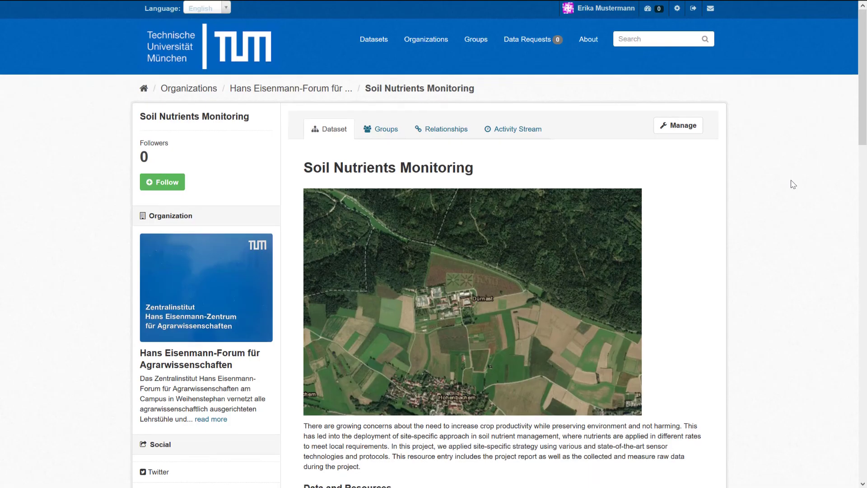
scroll(791, 185, down, 1)
scroll(793, 184, down, 3)
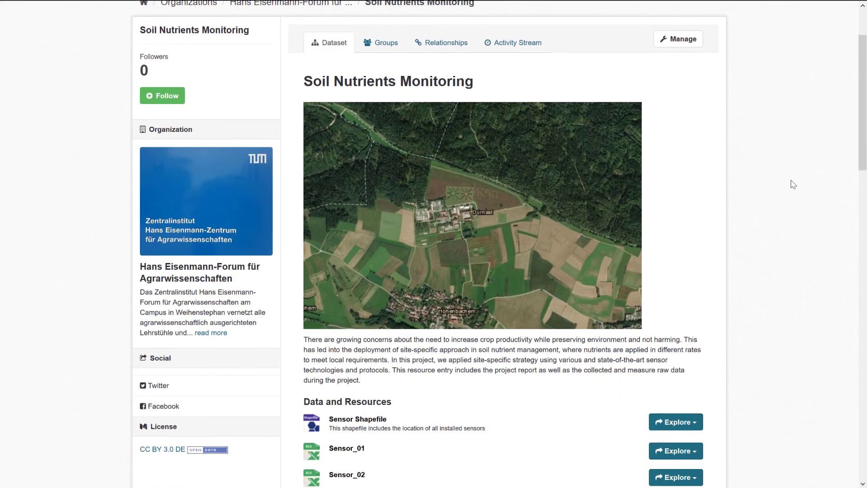
scroll(793, 184, down, 3)
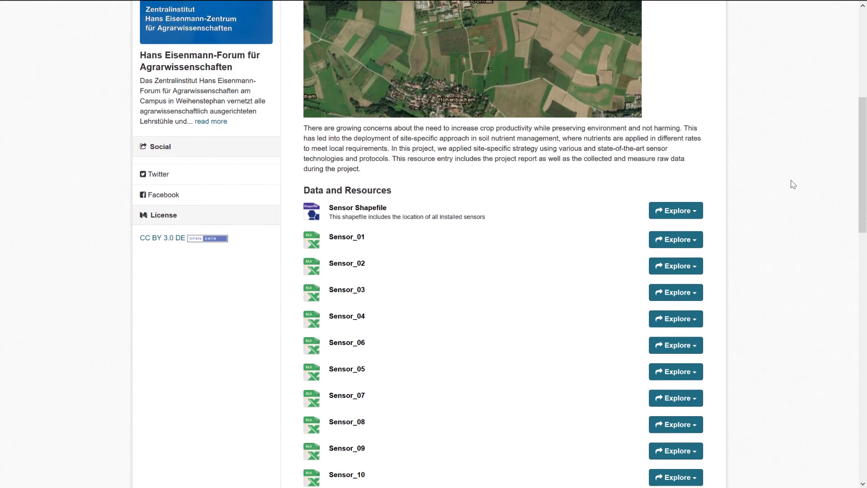
scroll(793, 184, down, 1)
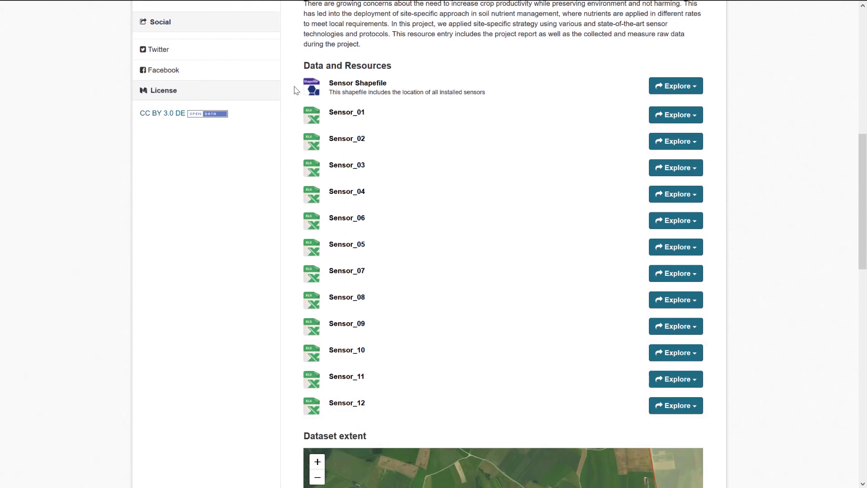
scroll(816, 224, down, 7)
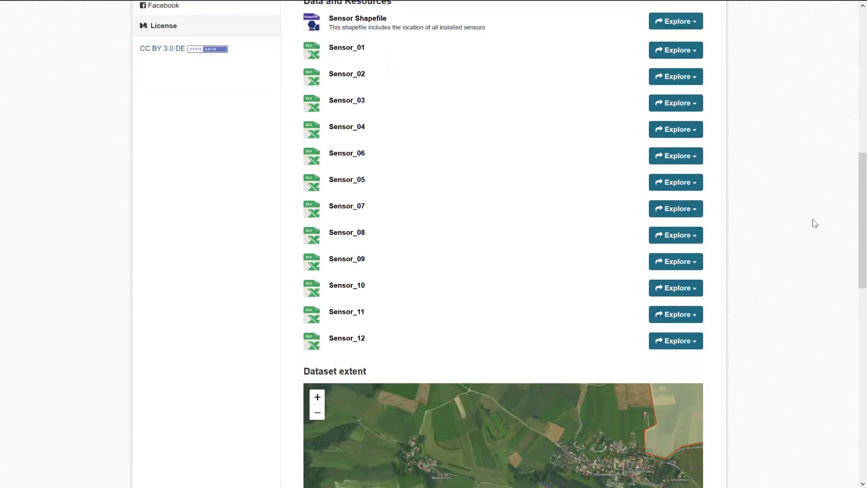
scroll(815, 224, down, 2)
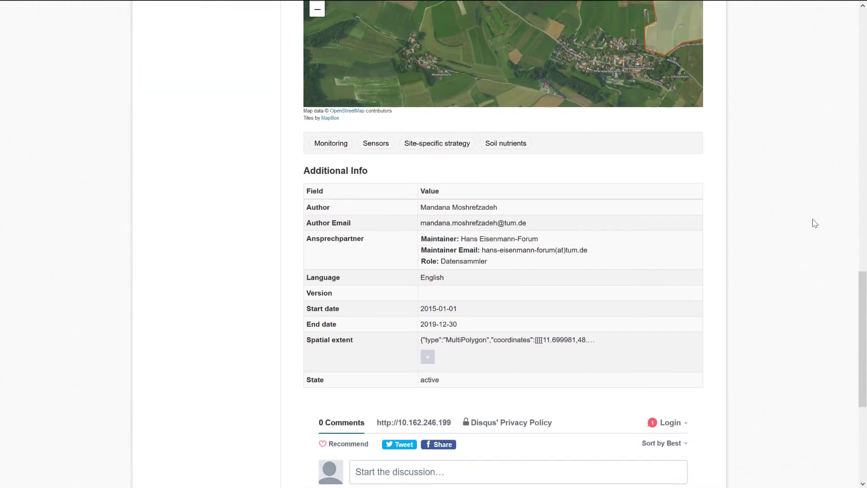
scroll(815, 223, up, 12)
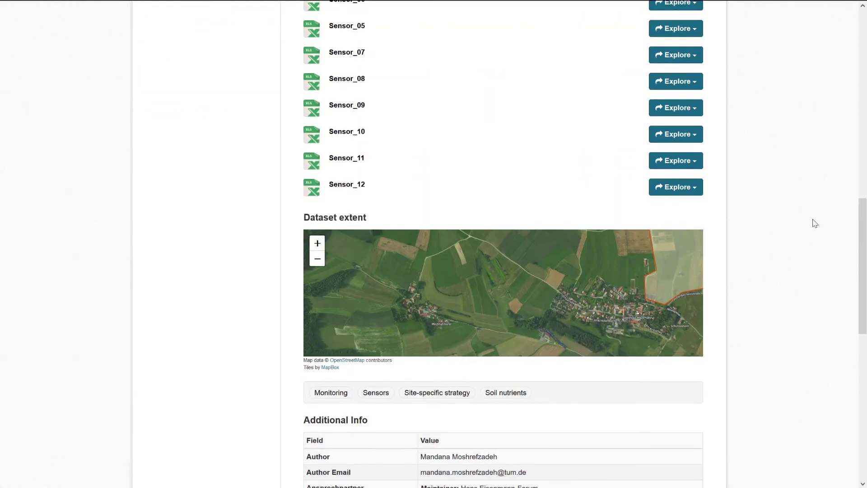
scroll(816, 224, up, 3)
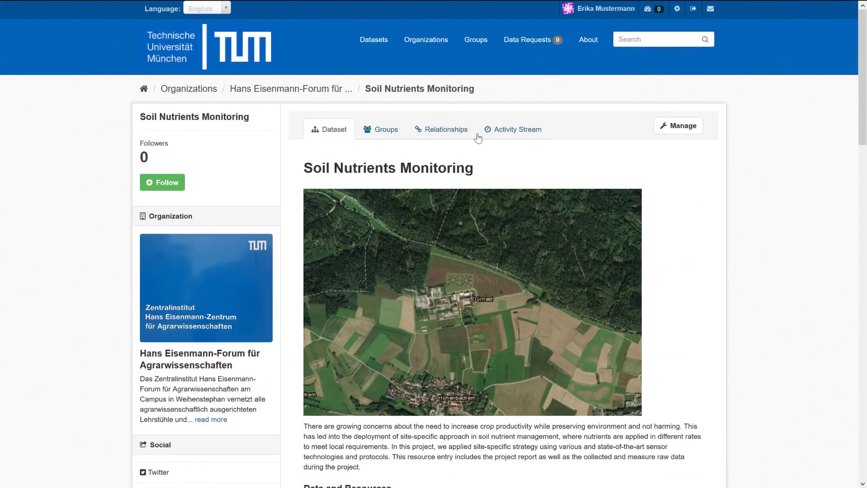
- Check the dataset's Groups and open the Explore options of Sensor Shapefile
click(382, 141)
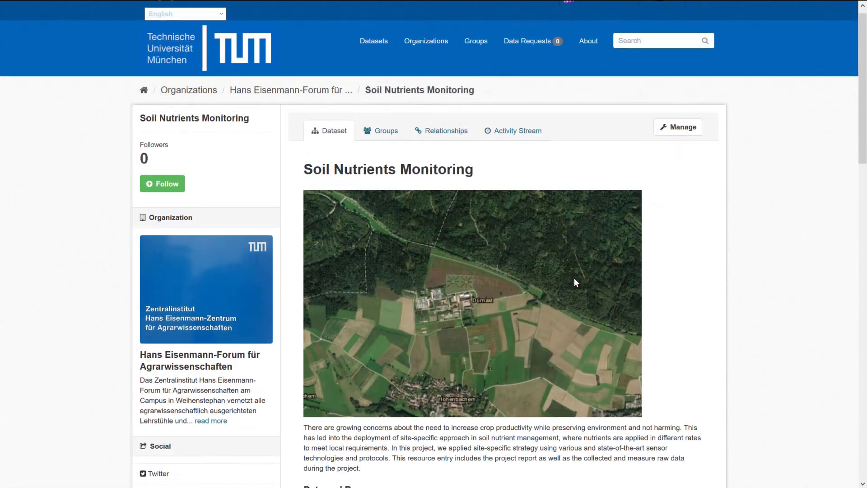
scroll(574, 280, down, 7)
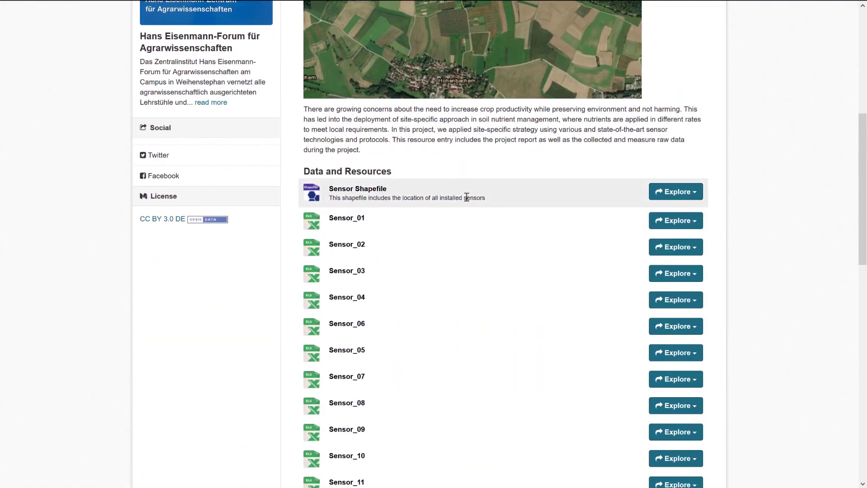
click(696, 194)
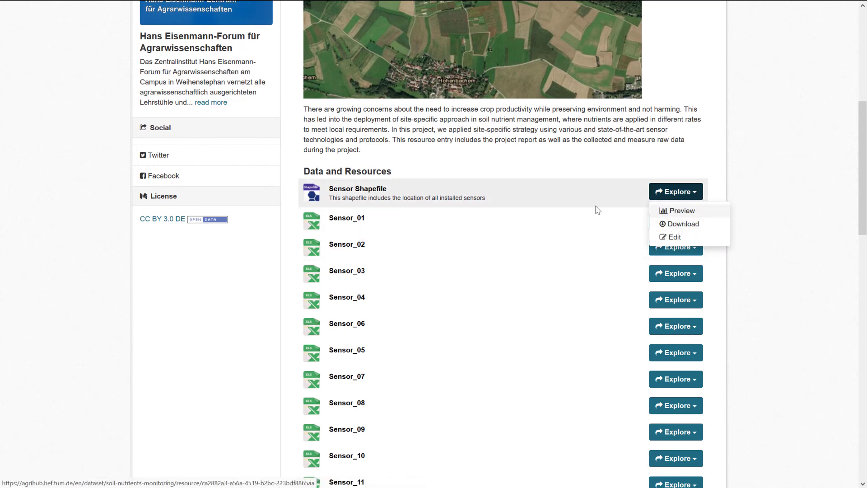
click(371, 192)
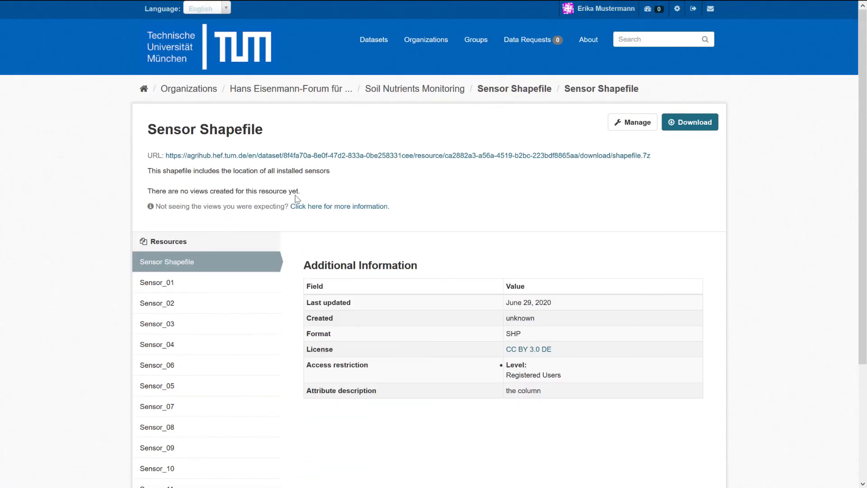
drag(306, 195, 147, 198)
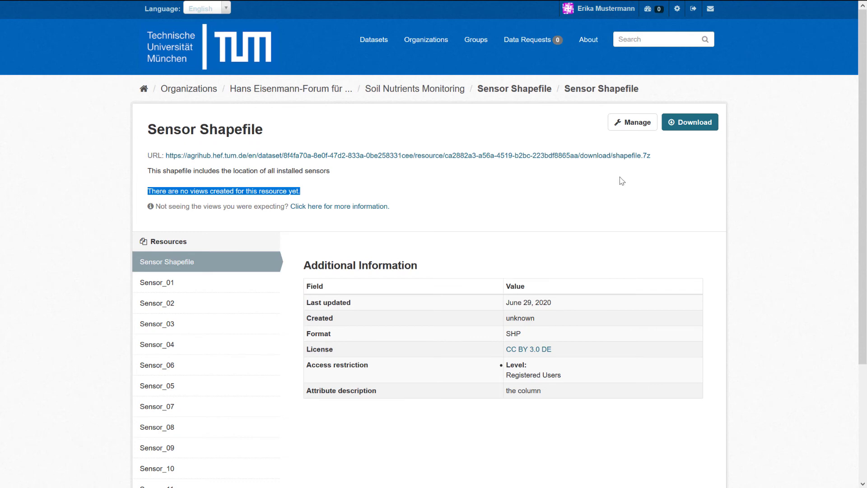
click(629, 127)
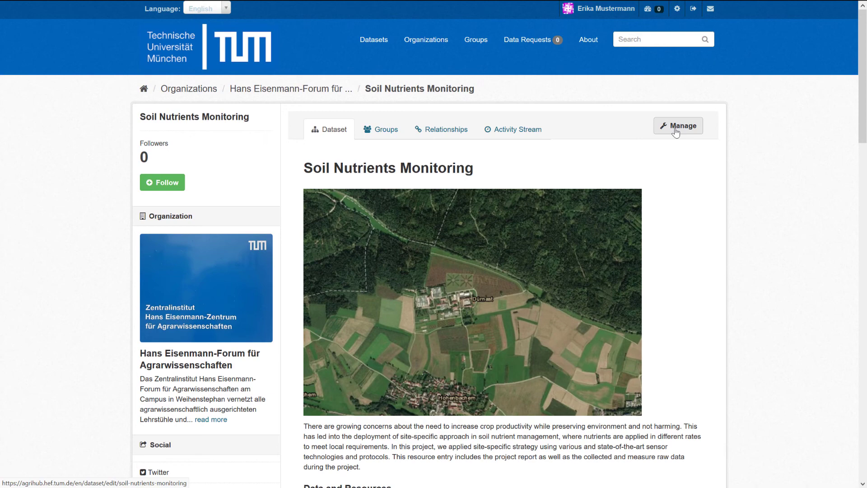
- Go via Manage > Resources to the Sensor Shapefile edit form and review its settings
click(676, 131)
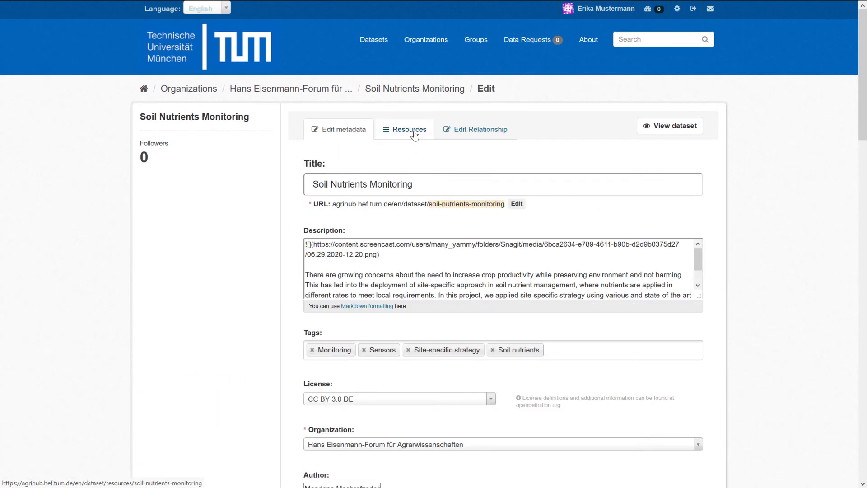
click(414, 134)
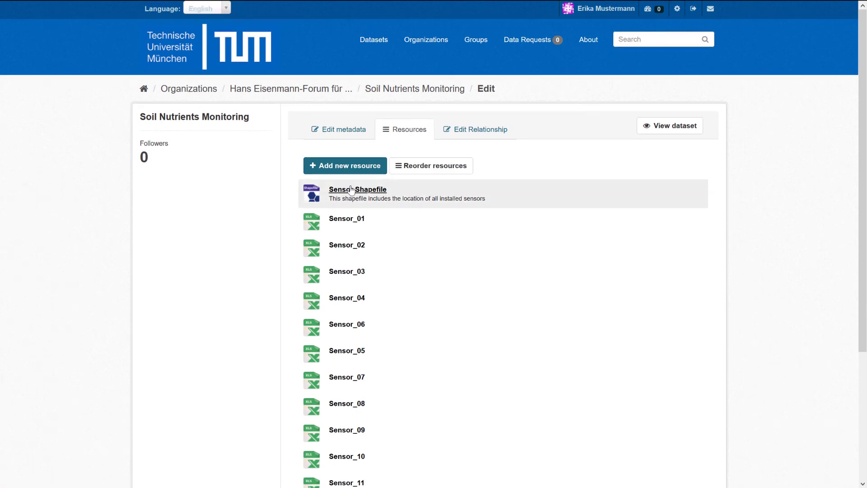
click(351, 190)
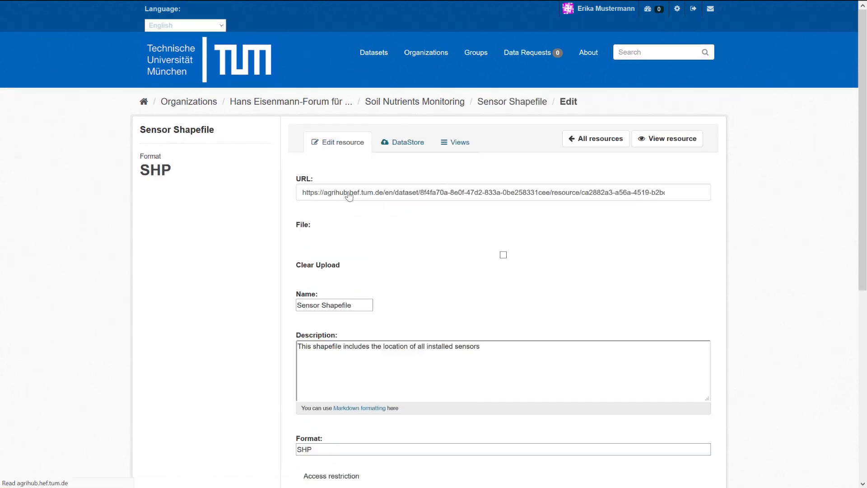
scroll(725, 196, down, 2)
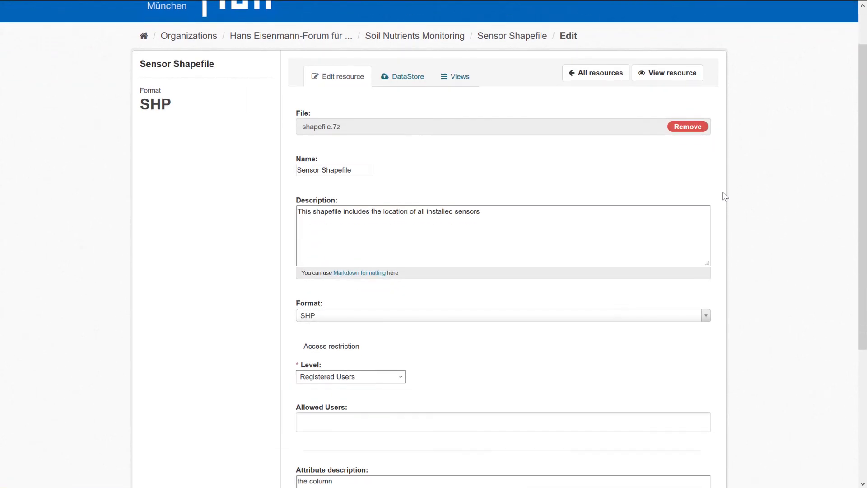
scroll(725, 197, down, 5)
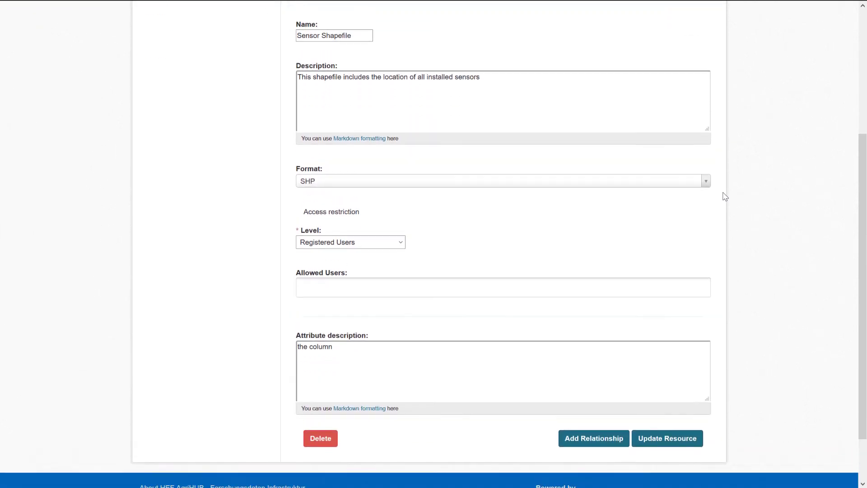
scroll(725, 197, up, 5)
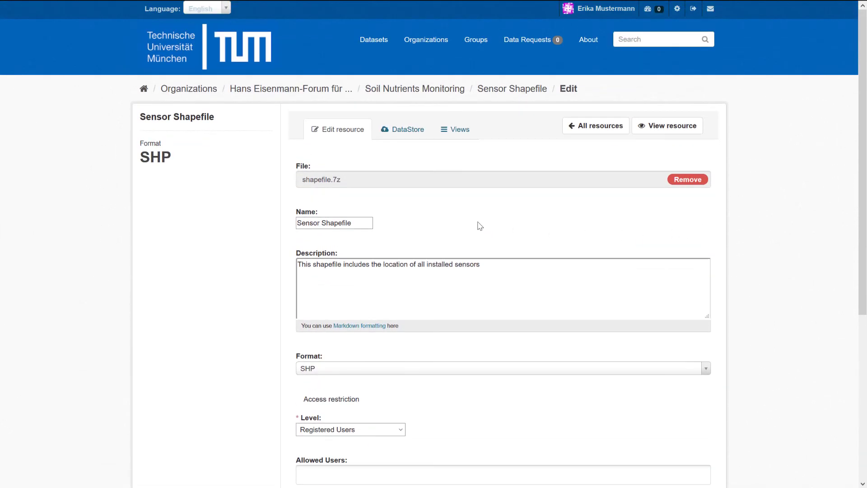
- Create a new Shapefile view titled 'Shapefile preview' and preview its map
click(458, 135)
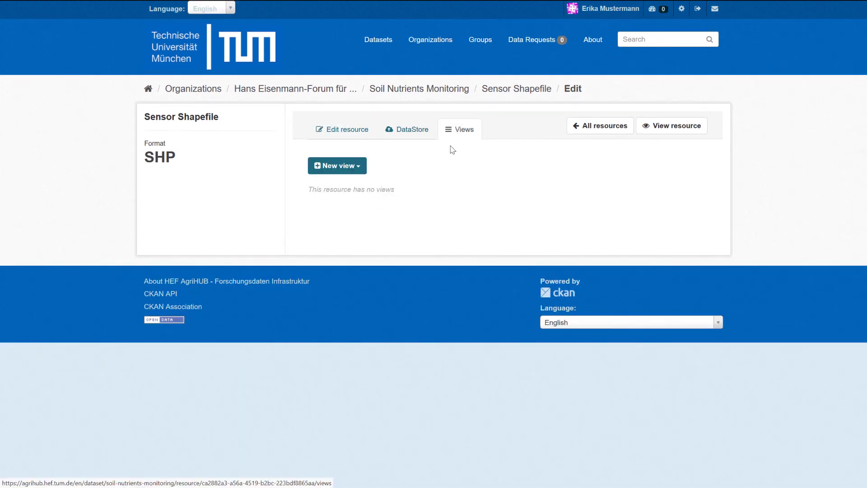
click(345, 171)
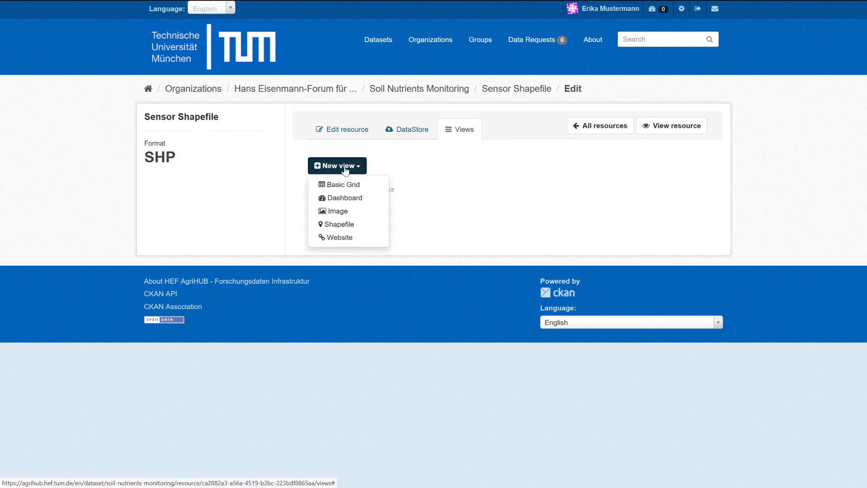
click(351, 230)
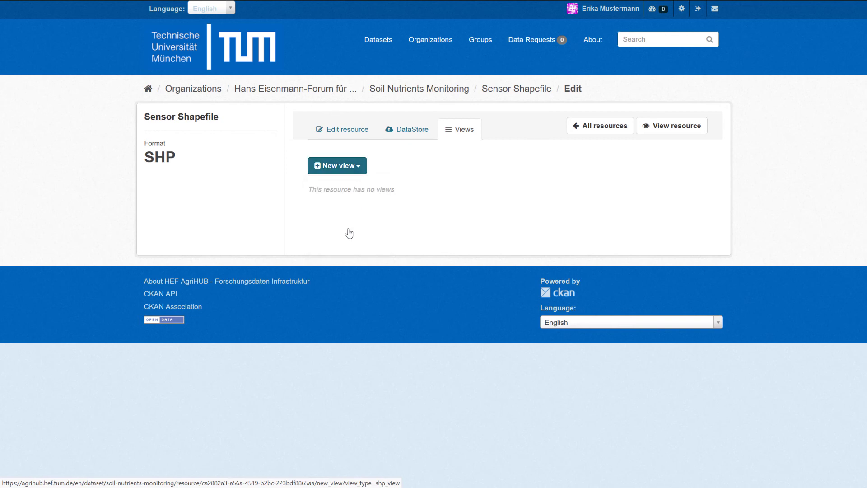
click(354, 184)
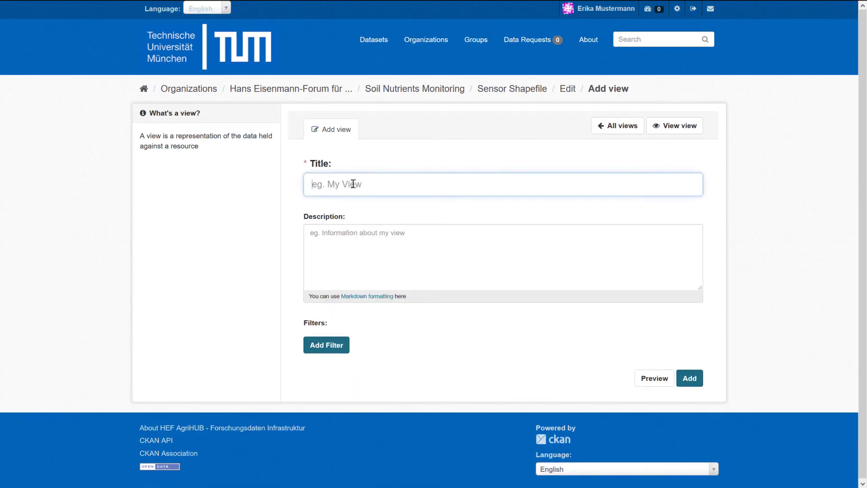
text(Shapefile preview)
click(659, 382)
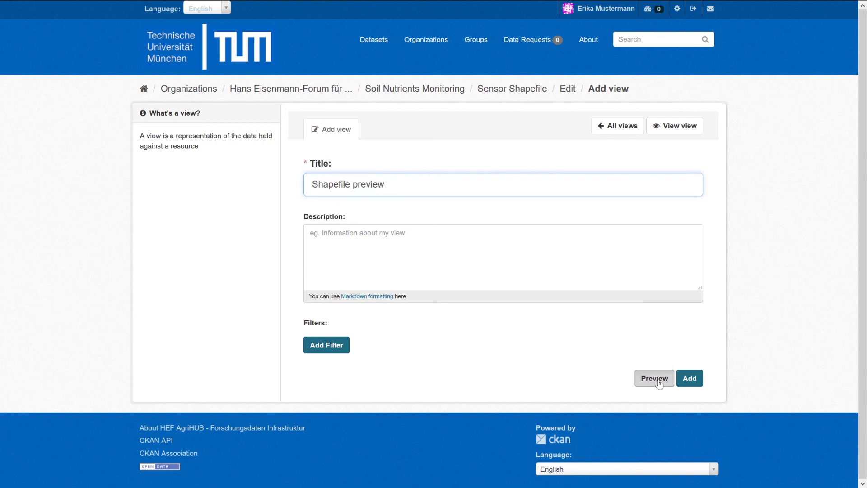
- Inspect the sensor_22 and sensor_11 marker popups, then add the Shapefile preview view
scroll(786, 226, down, 6)
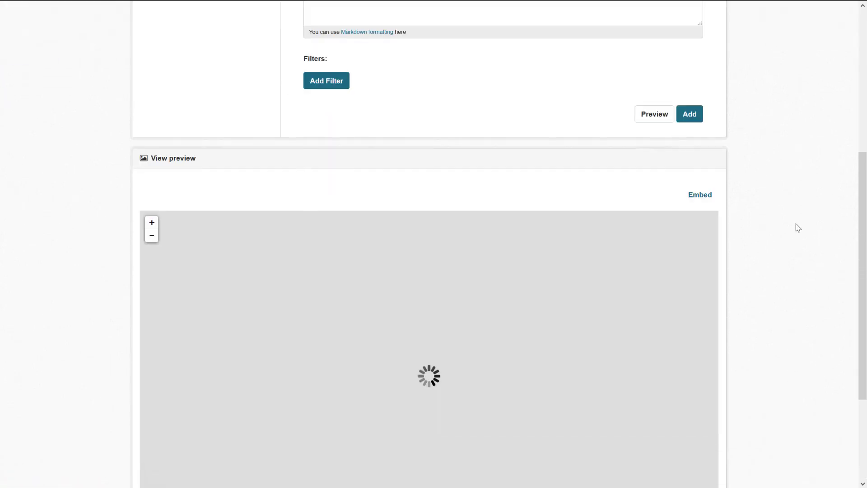
scroll(797, 228, down, 3)
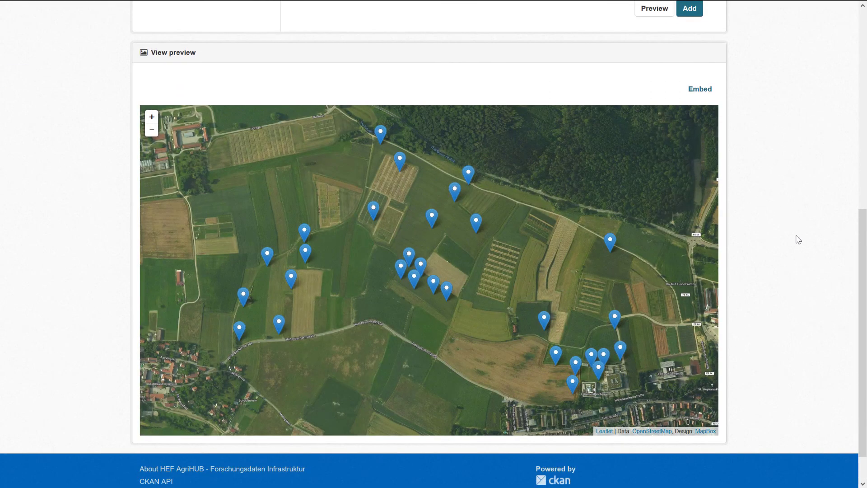
click(305, 240)
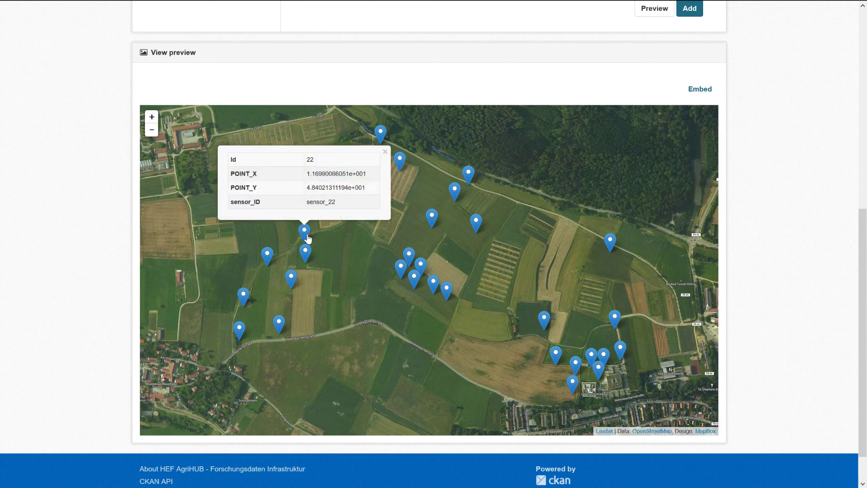
click(381, 133)
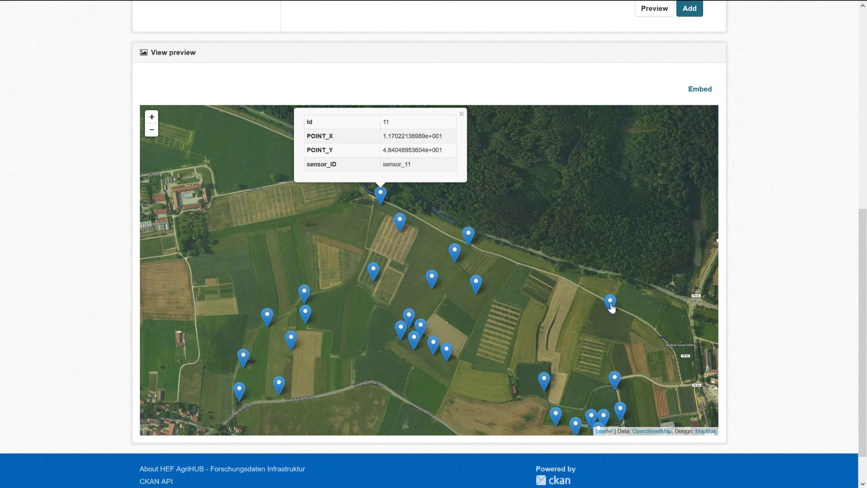
click(610, 303)
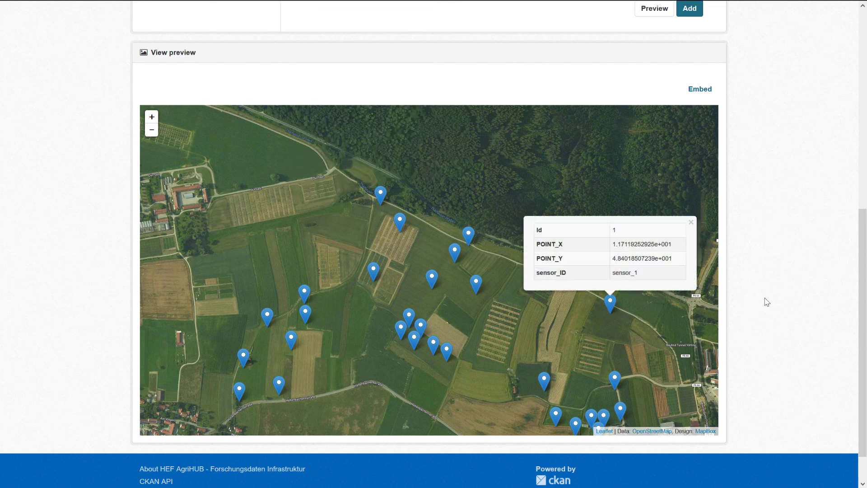
scroll(767, 302, up, 8)
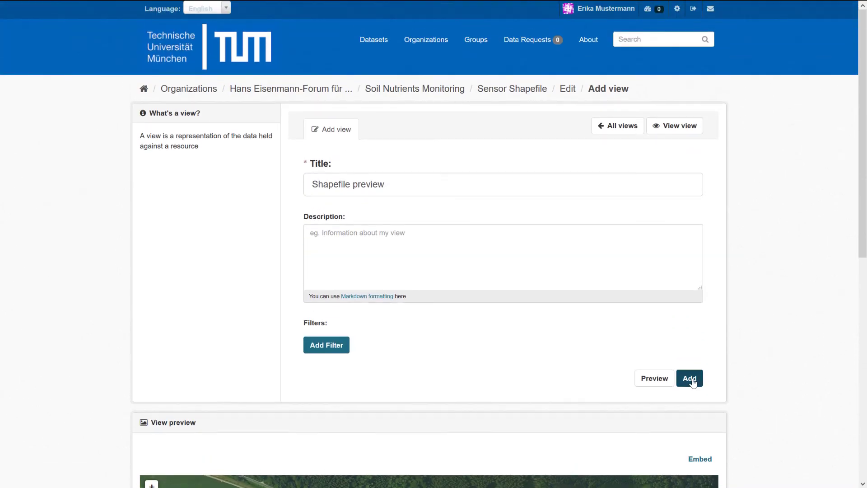
click(691, 379)
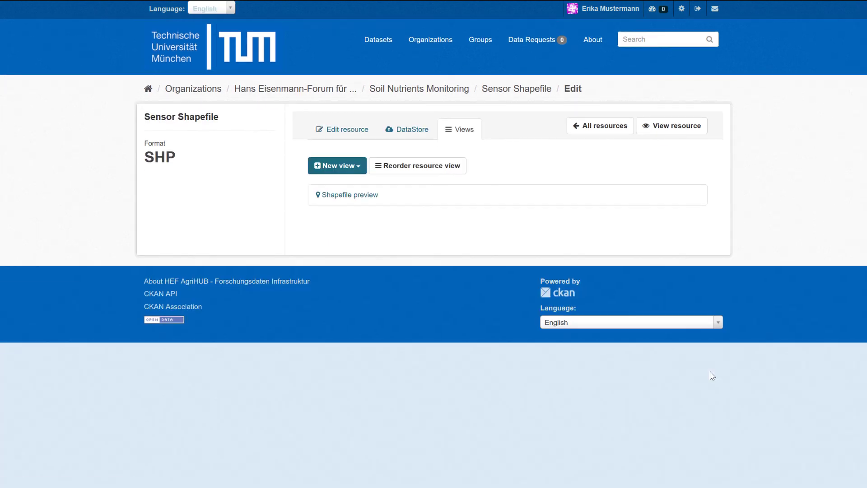
- Open the Sensor Shapefile resource page and scroll to its sensor location map
click(666, 130)
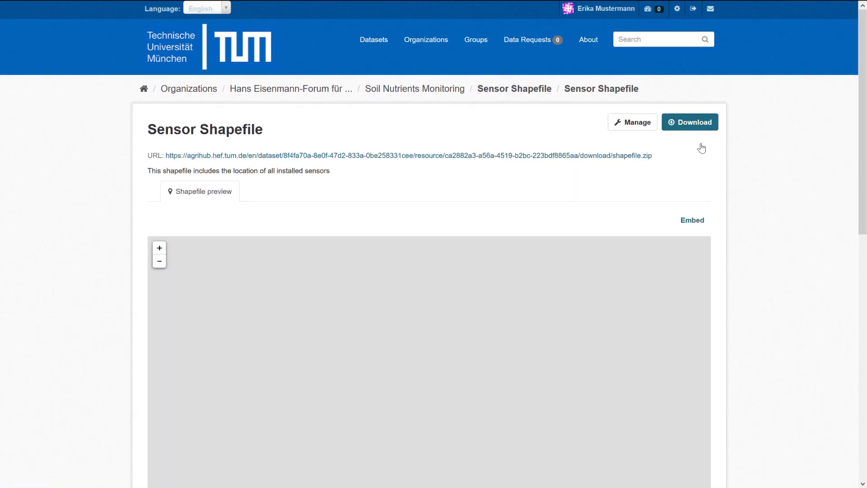
scroll(864, 110, down, 2)
drag(863, 110, 864, 155)
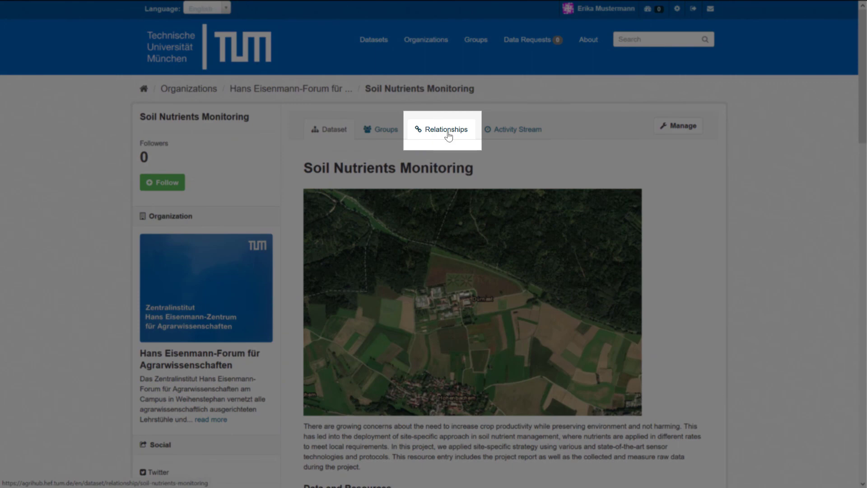
- Go from the Relationships tab through Manage to the Edit Relationship page
click(447, 131)
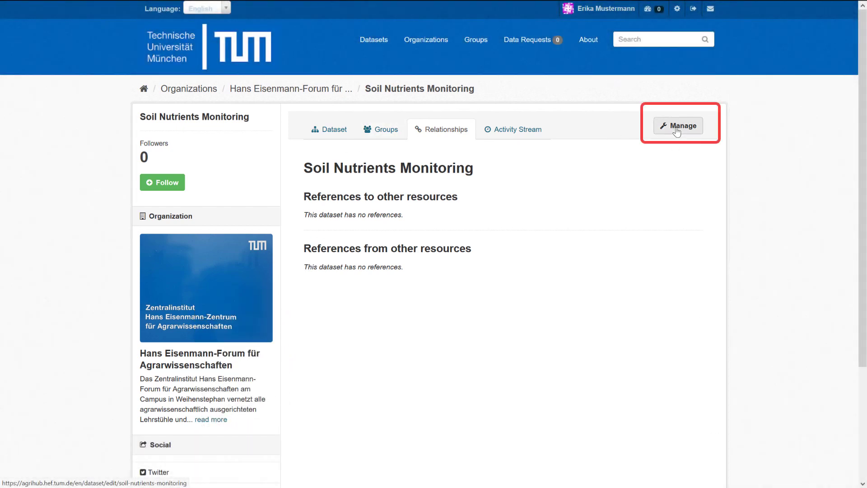
click(677, 128)
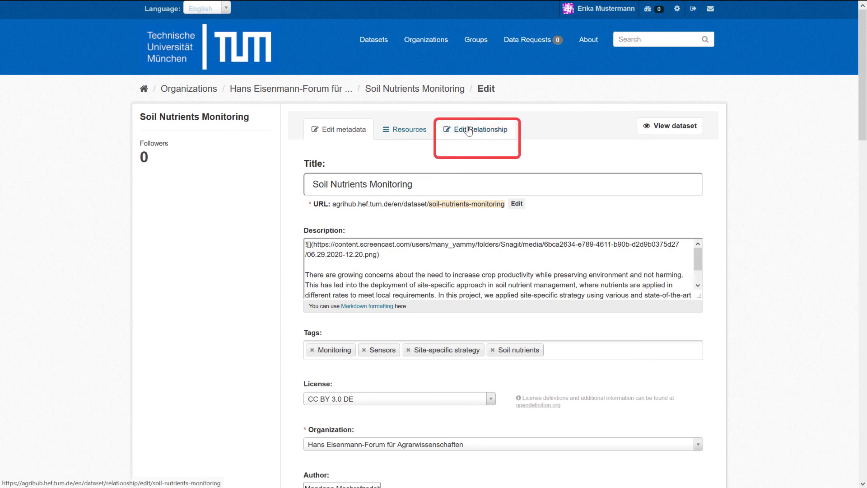
click(469, 131)
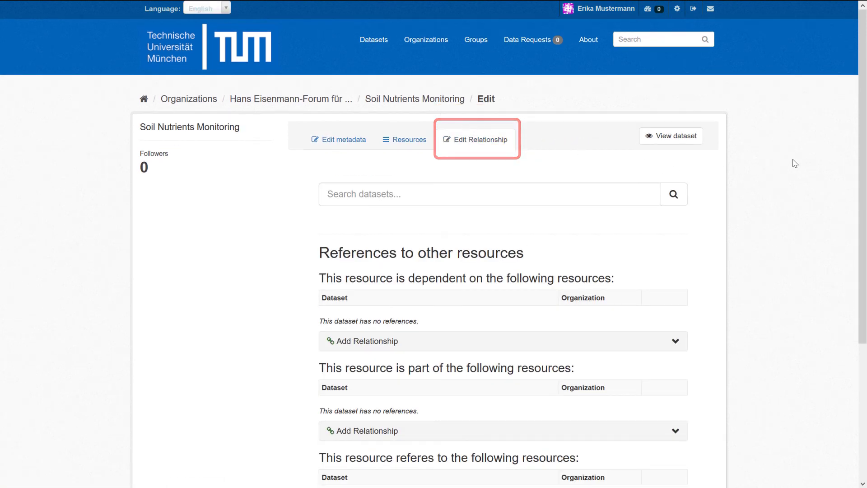
- Search the relationship candidates for datasets matching 'dürnast'
drag(866, 94, 866, 166)
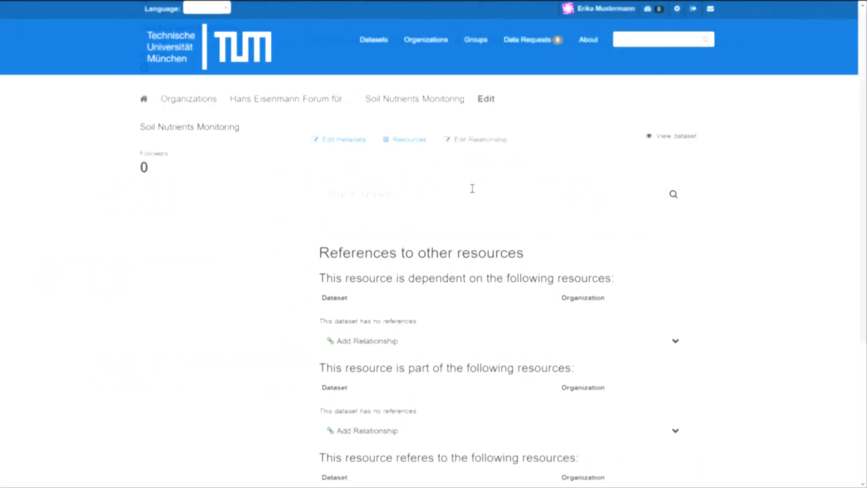
text(dürnast)
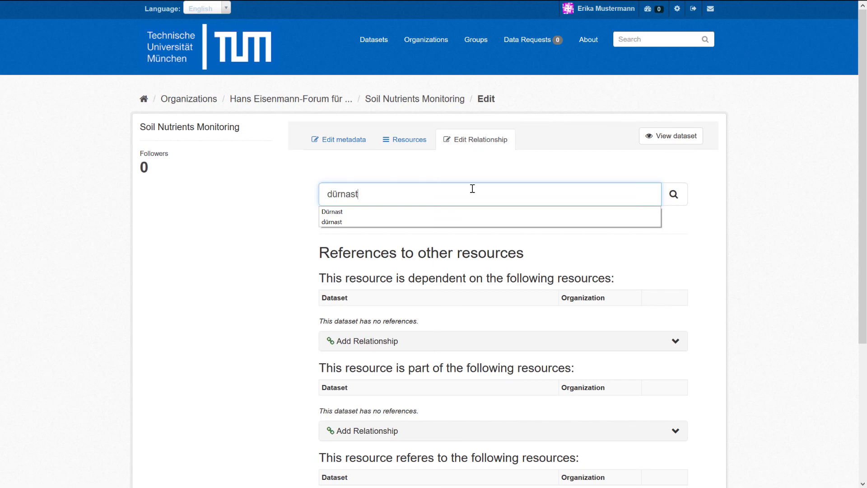
key(Return)
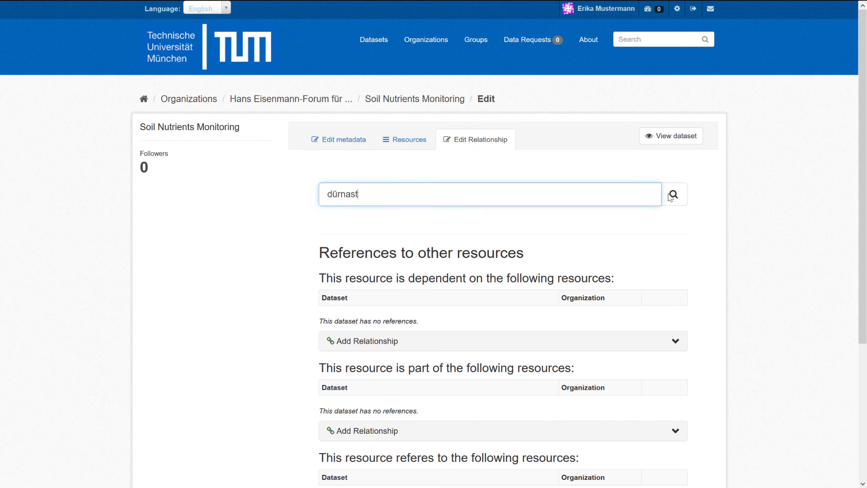
click(674, 195)
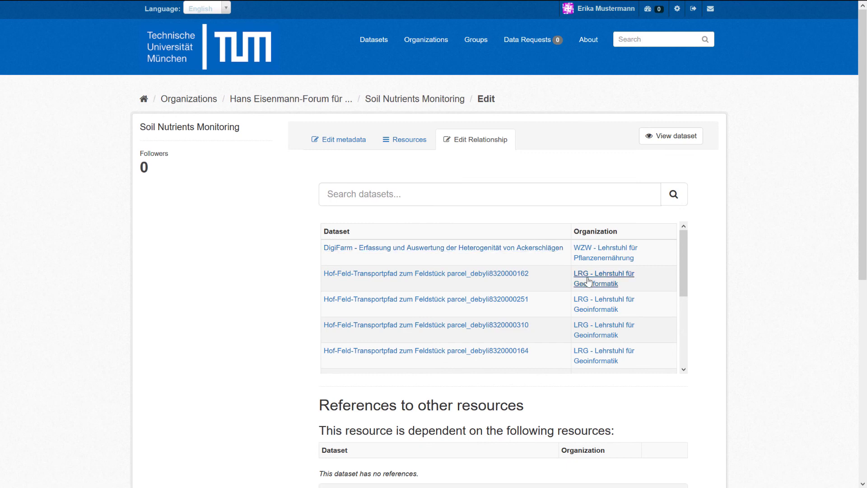
right_click(388, 277)
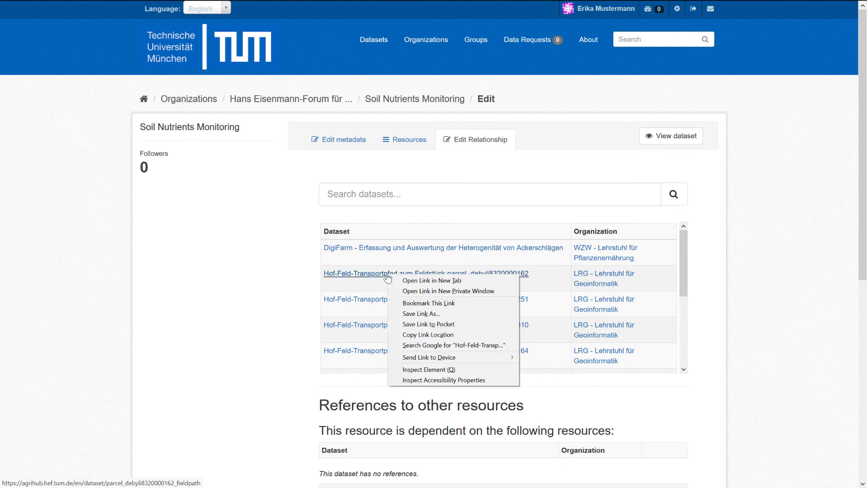
click(415, 279)
scroll(862, 105, down, 2)
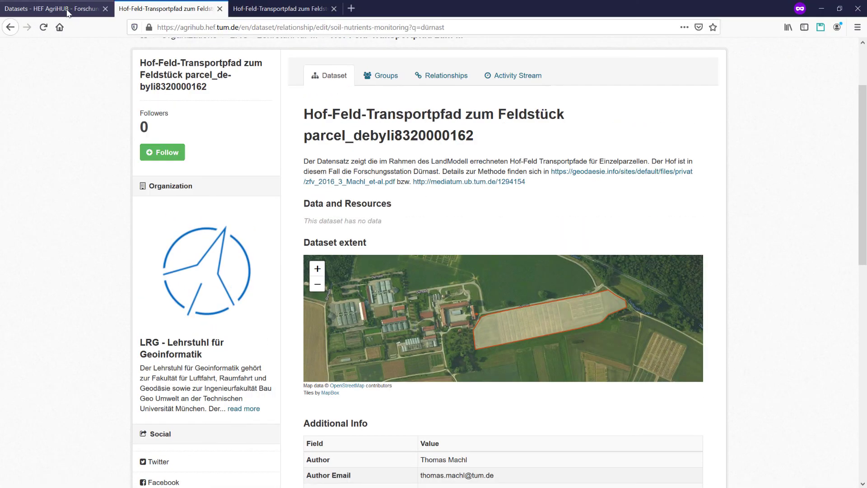
click(71, 10)
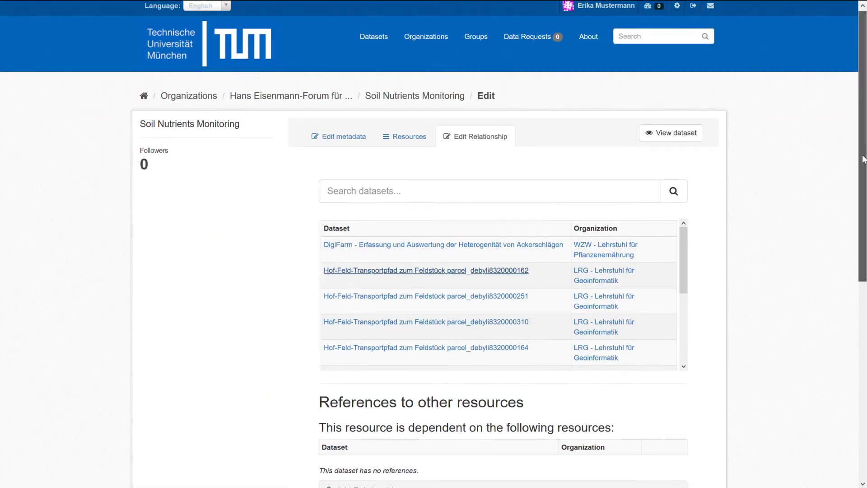
scroll(862, 297, down, 6)
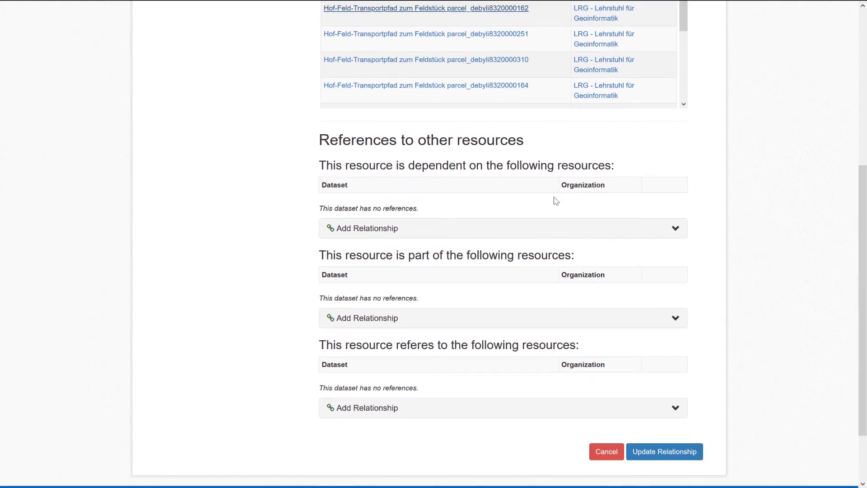
click(675, 230)
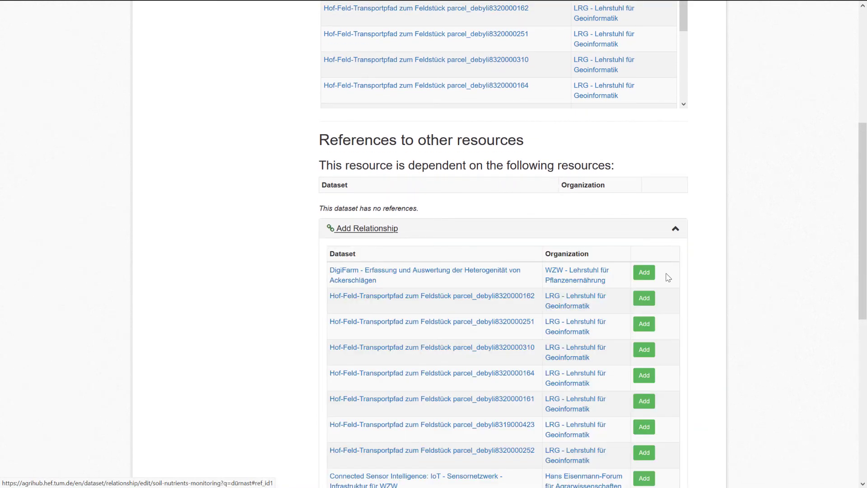
click(644, 298)
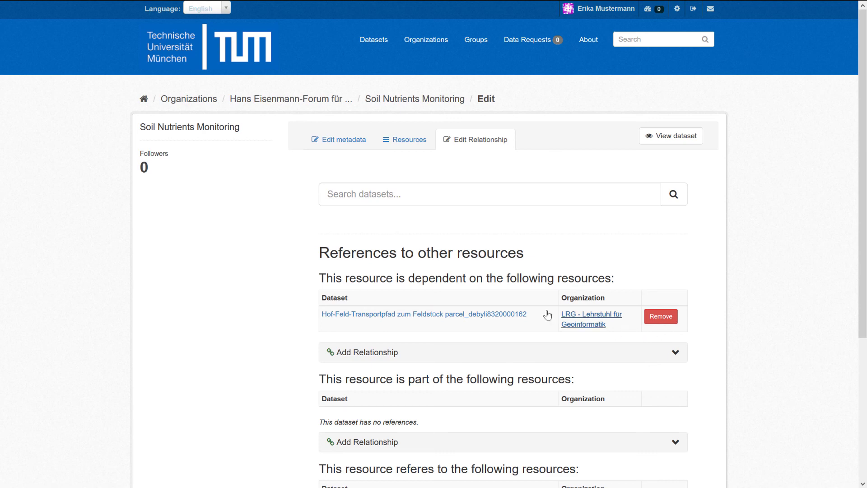
click(434, 196)
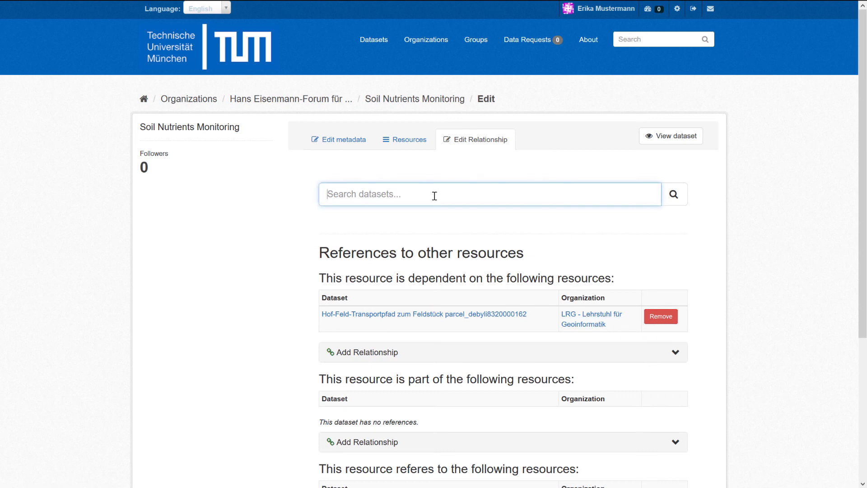
text(digi)
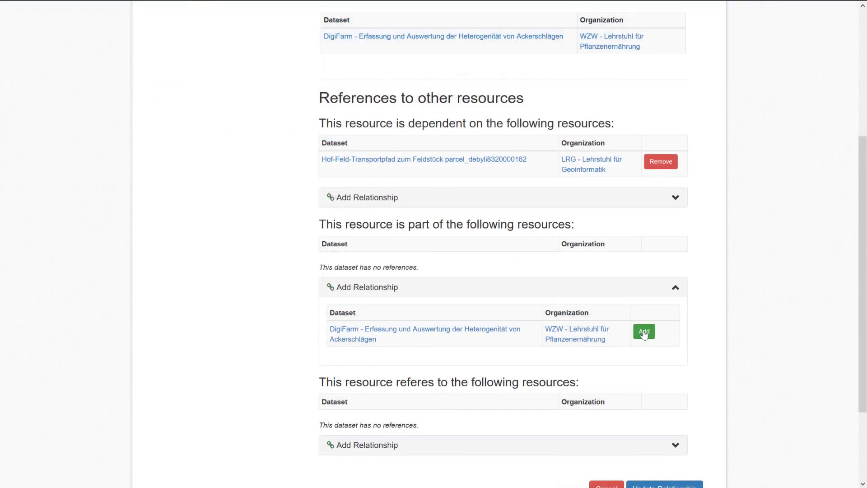
click(645, 332)
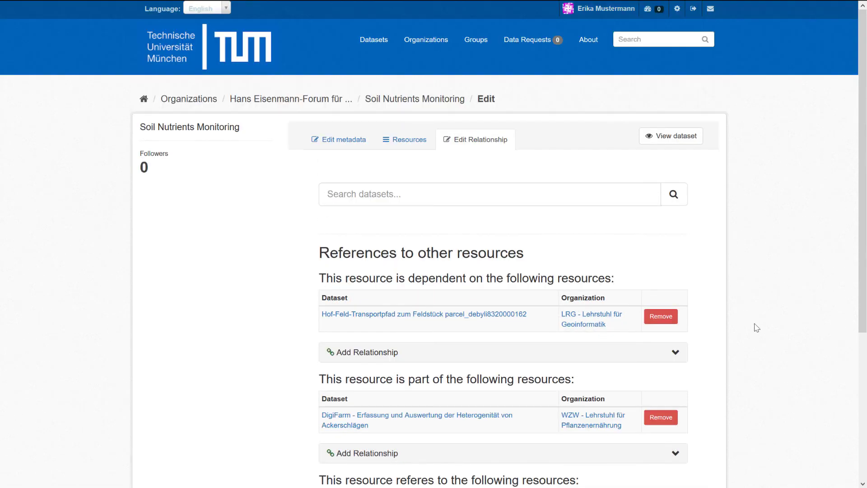
scroll(778, 244, down, 2)
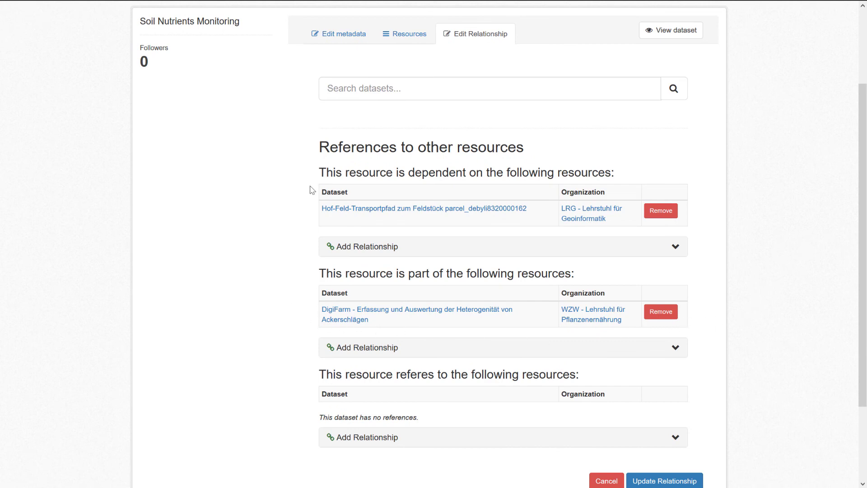
scroll(752, 276, down, 2)
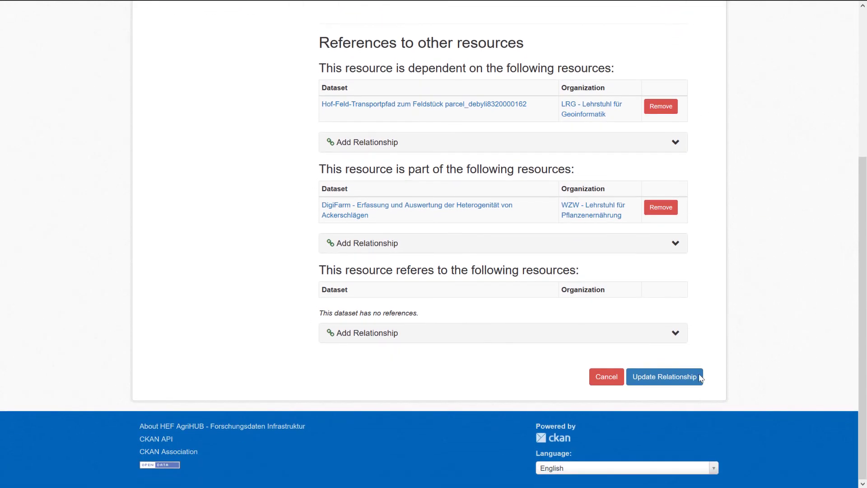
click(661, 382)
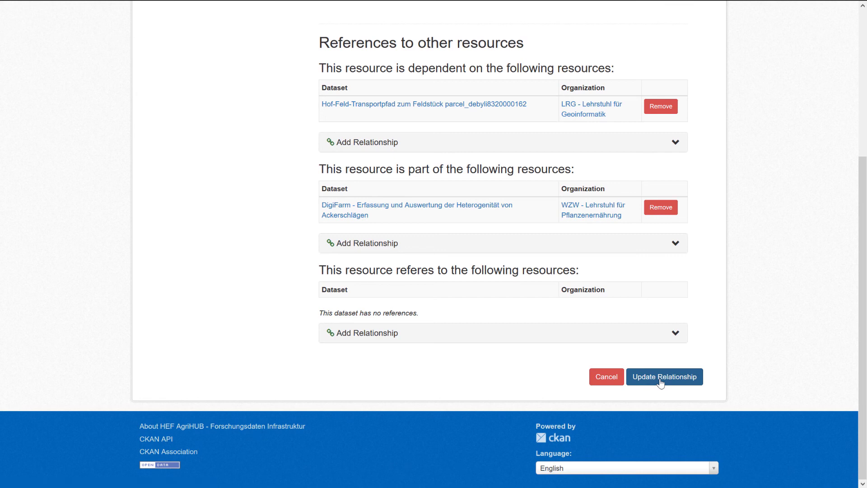